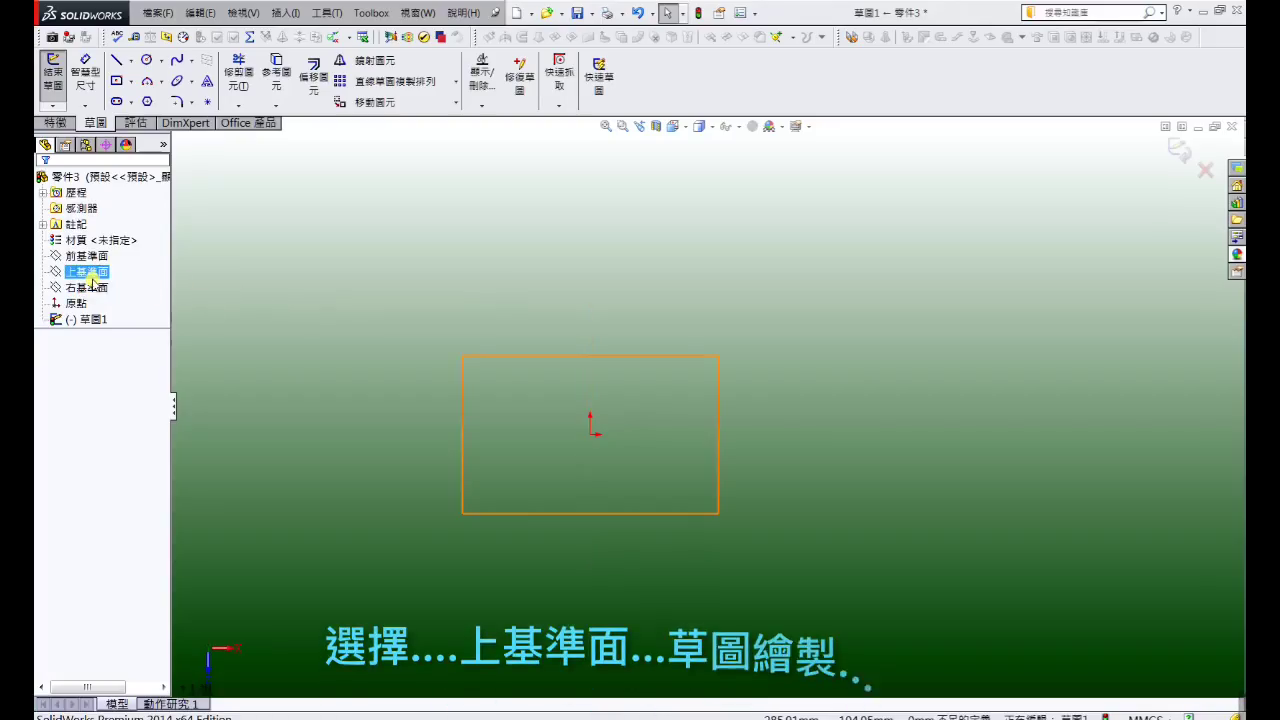
Step: Select the Top Plane and undo the empty first sketch
click(88, 272)
key(ctrl+z)
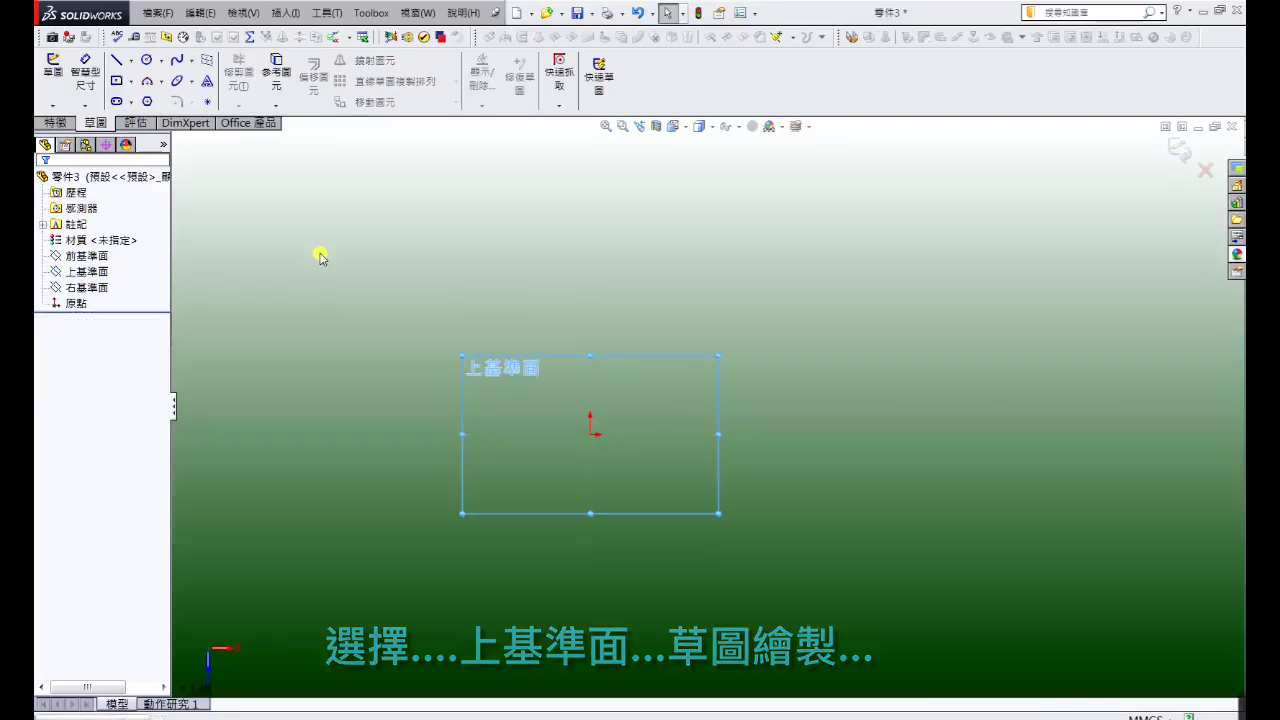
Step: Start a sketch on the Top Plane with an 82.49 horizontal construction line from the origin
click(88, 272)
click(84, 258)
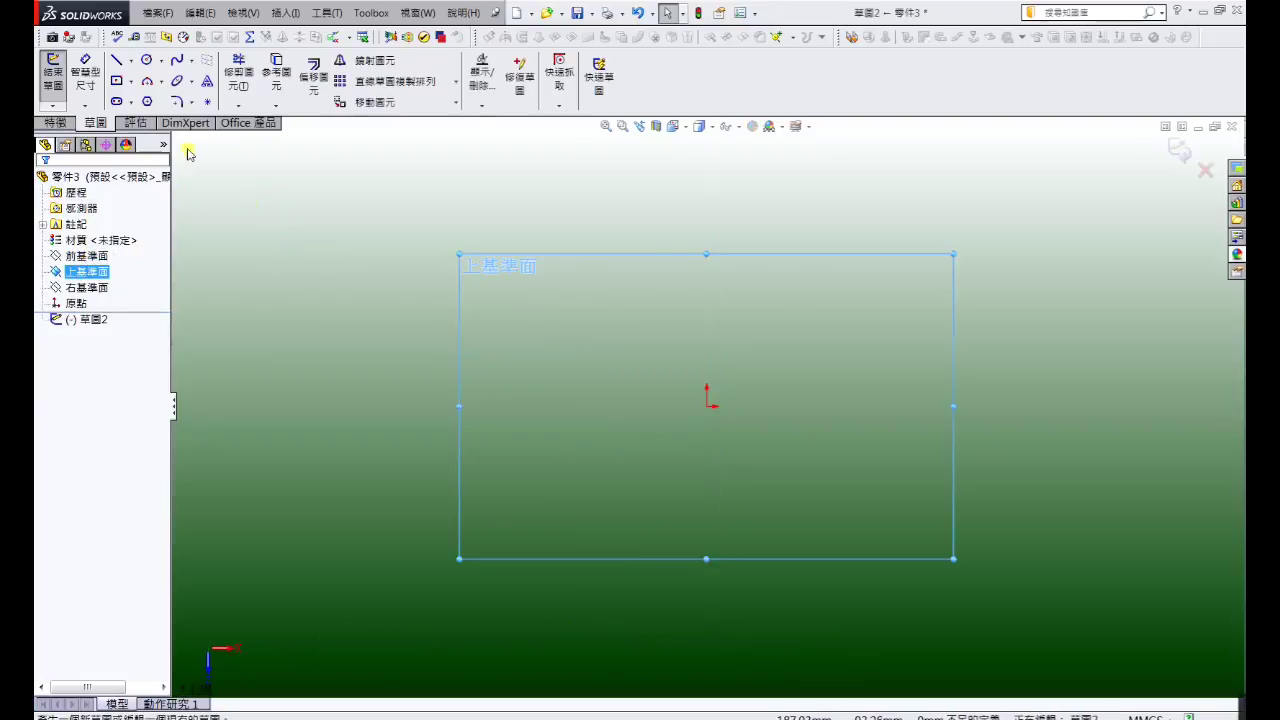
click(118, 64)
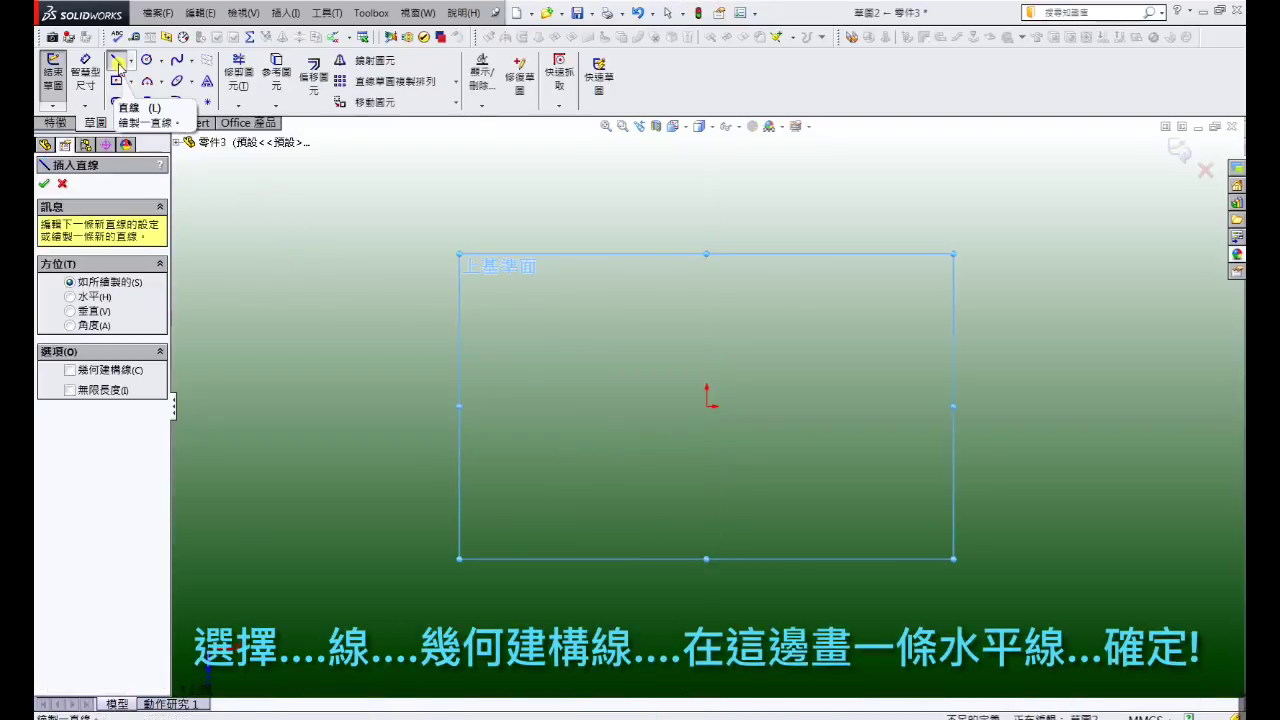
click(69, 370)
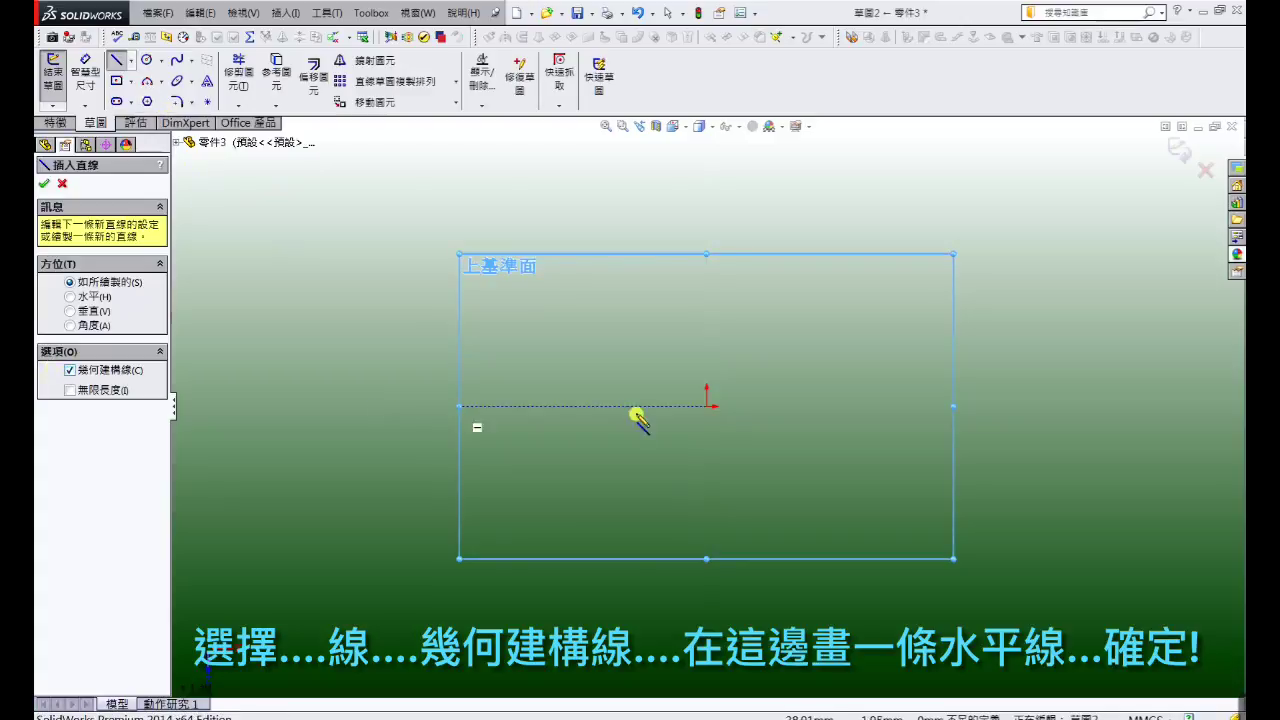
click(707, 408)
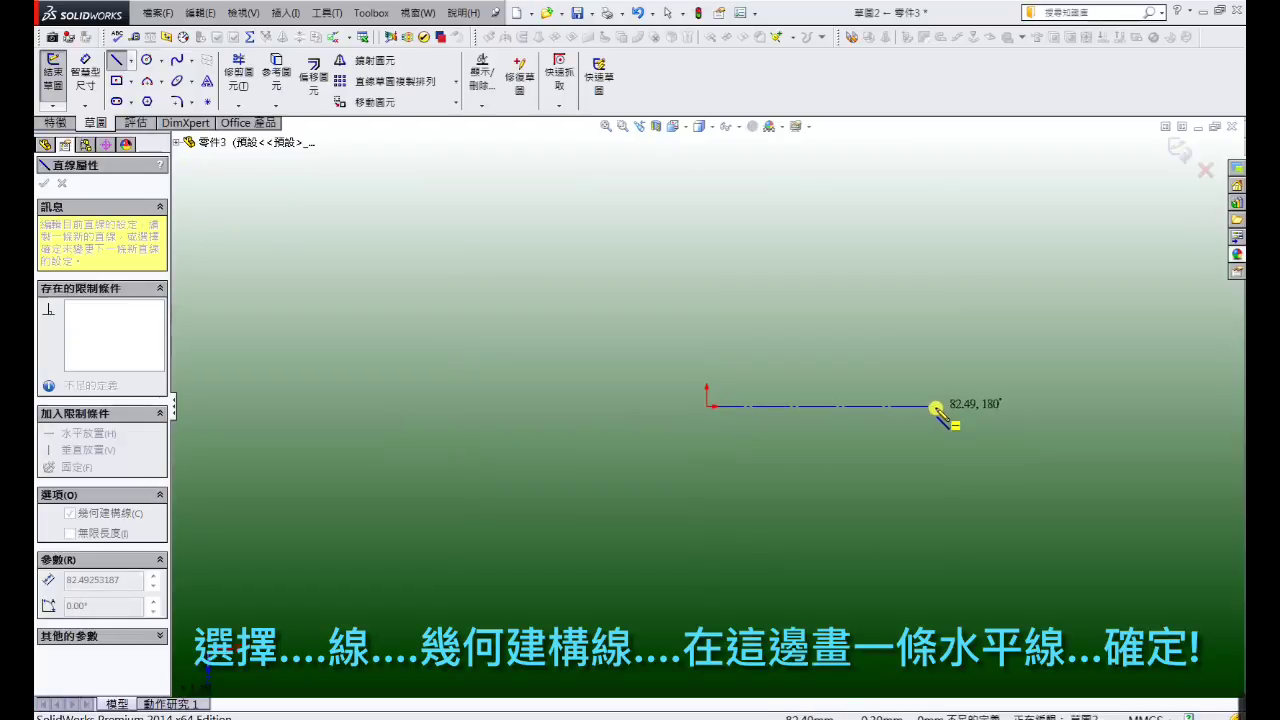
click(937, 408)
right_click(937, 412)
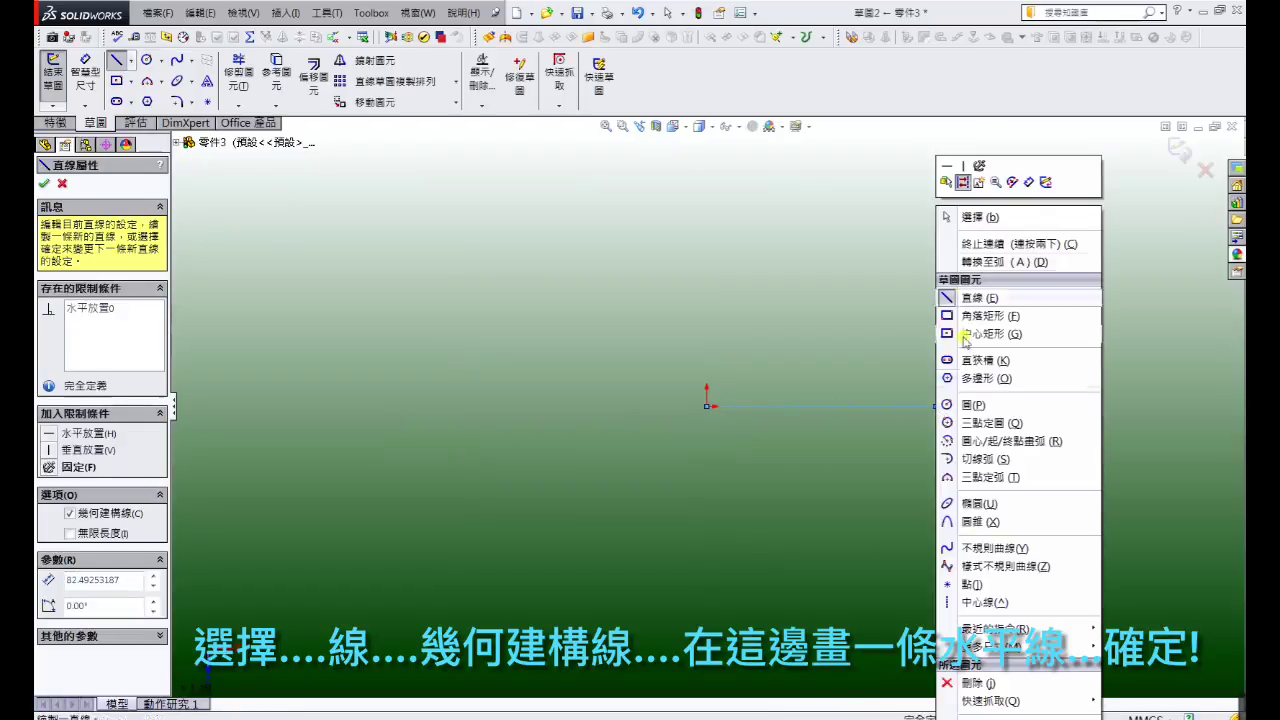
click(965, 217)
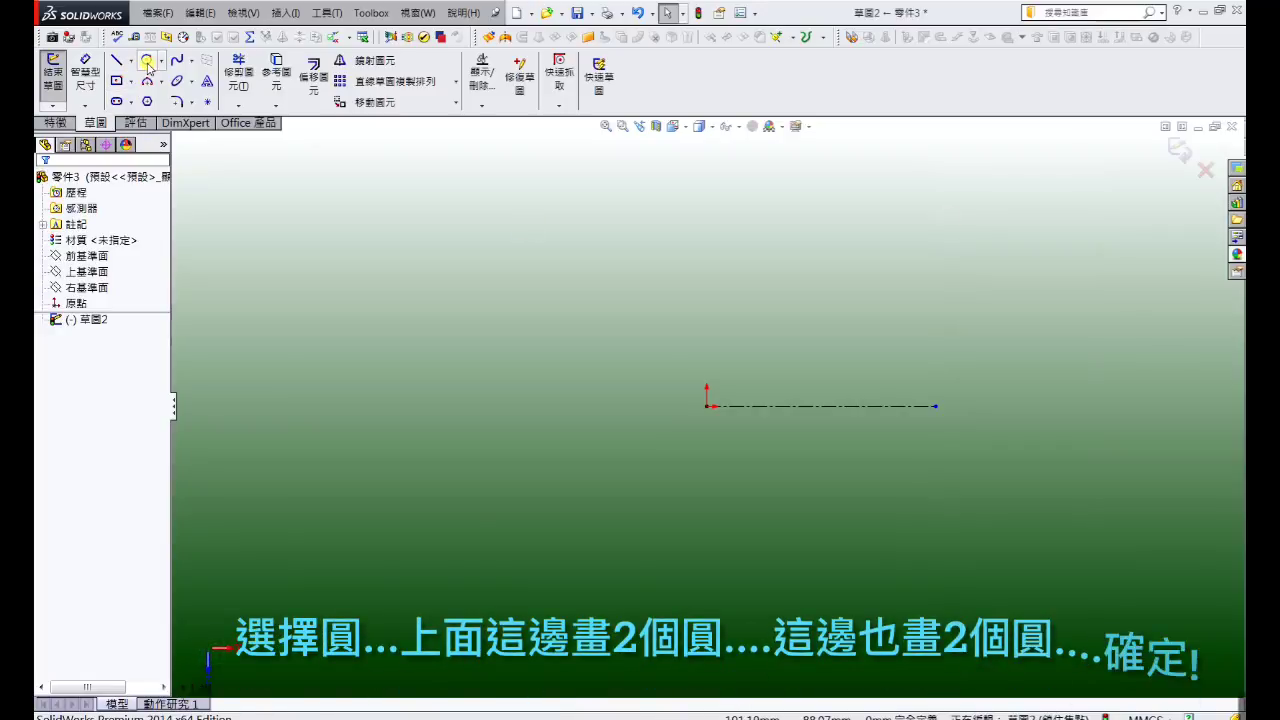
Step: Draw two concentric circles at the origin and two at the construction line's right end
click(147, 61)
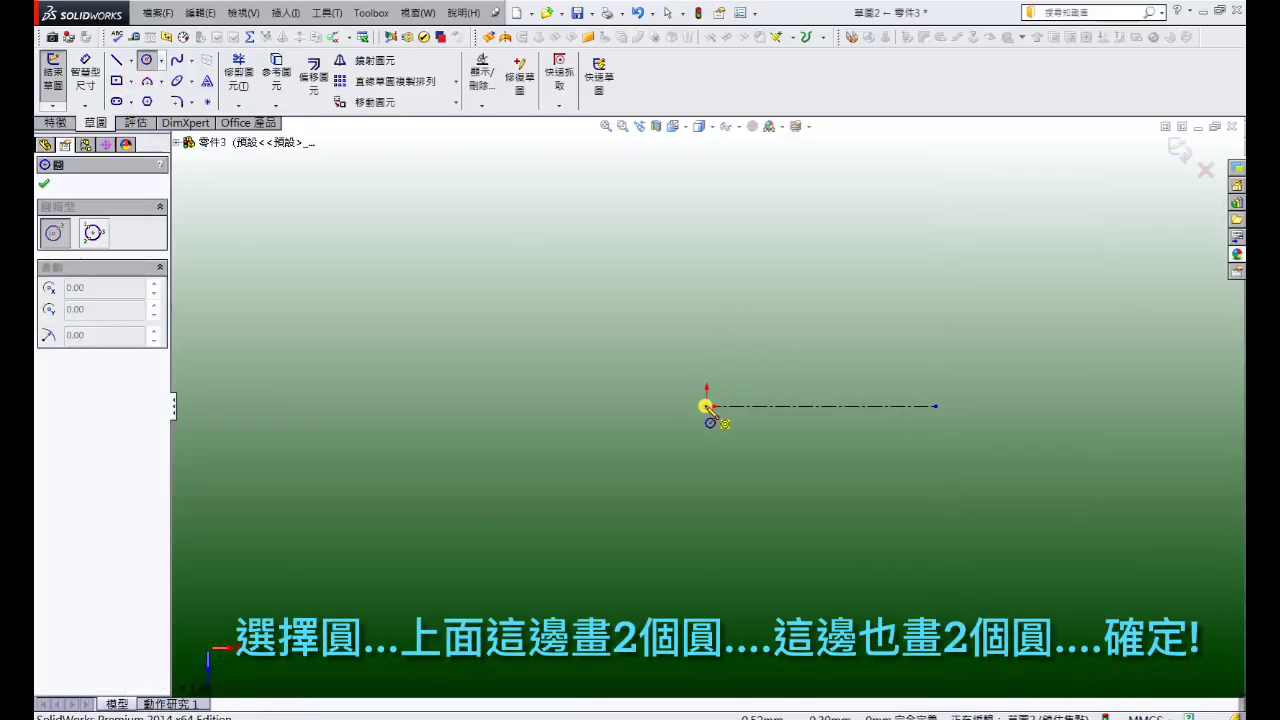
click(706, 406)
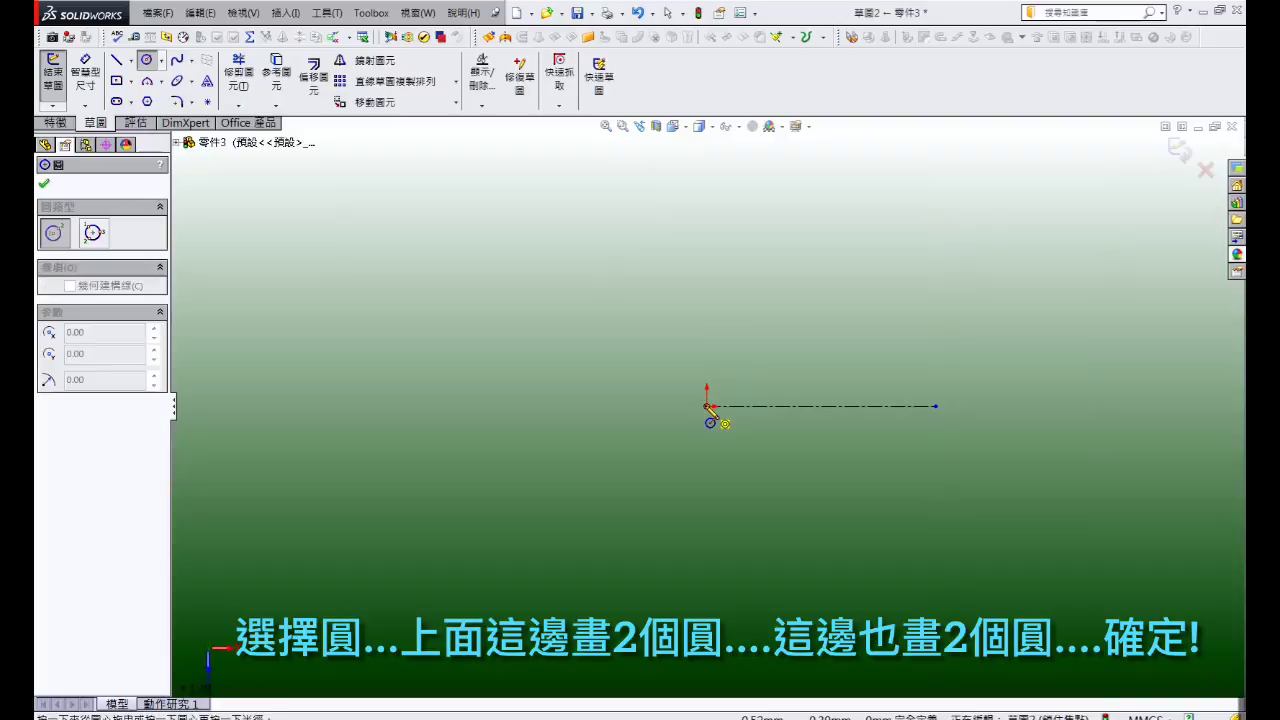
click(716, 336)
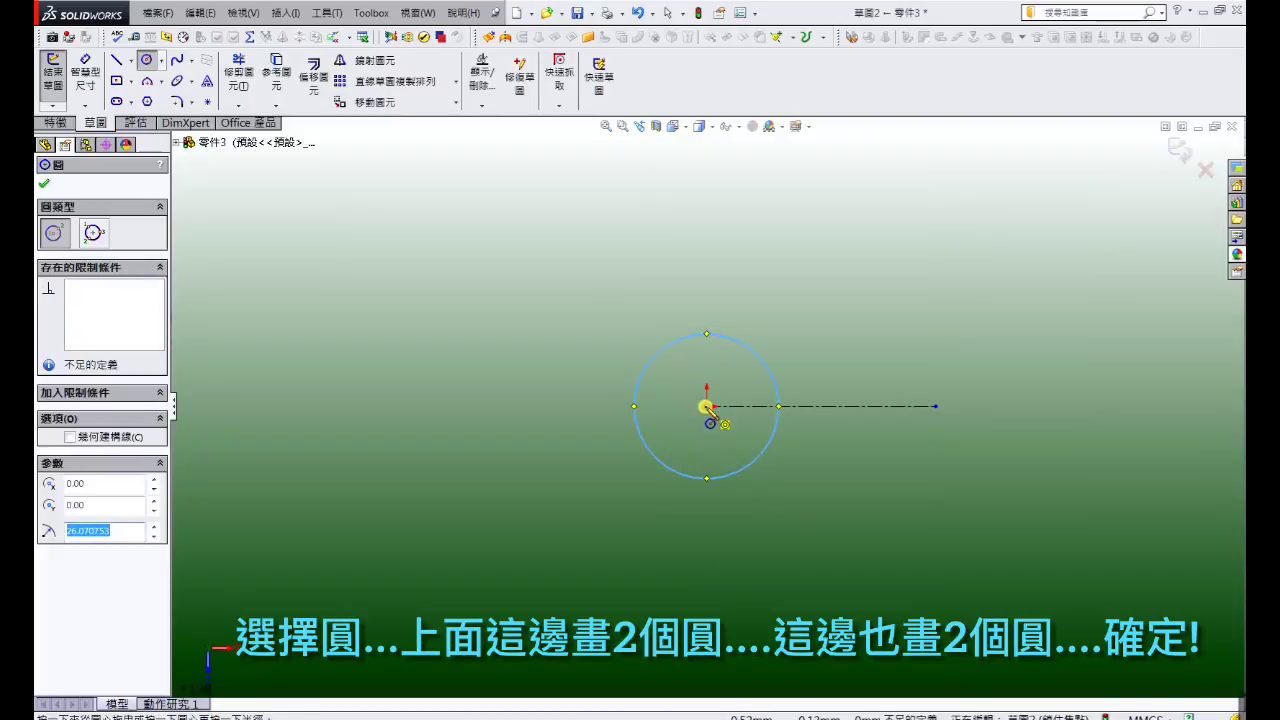
click(707, 406)
click(707, 359)
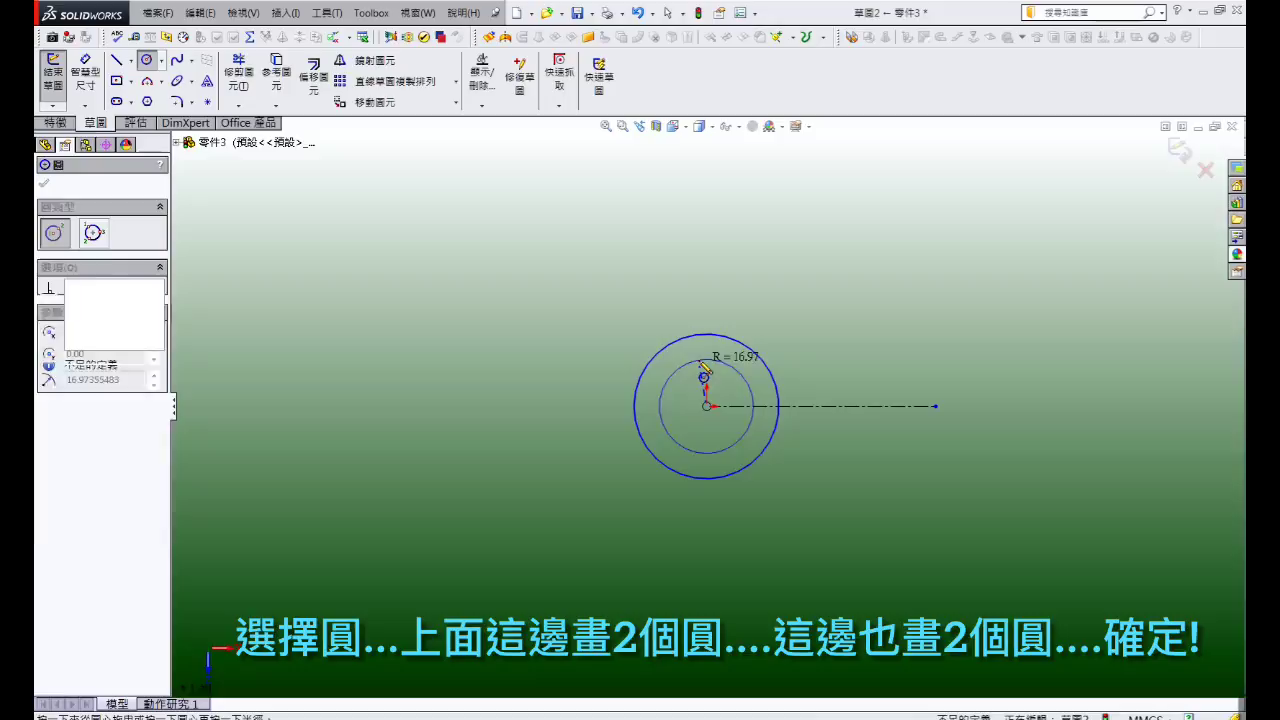
click(935, 406)
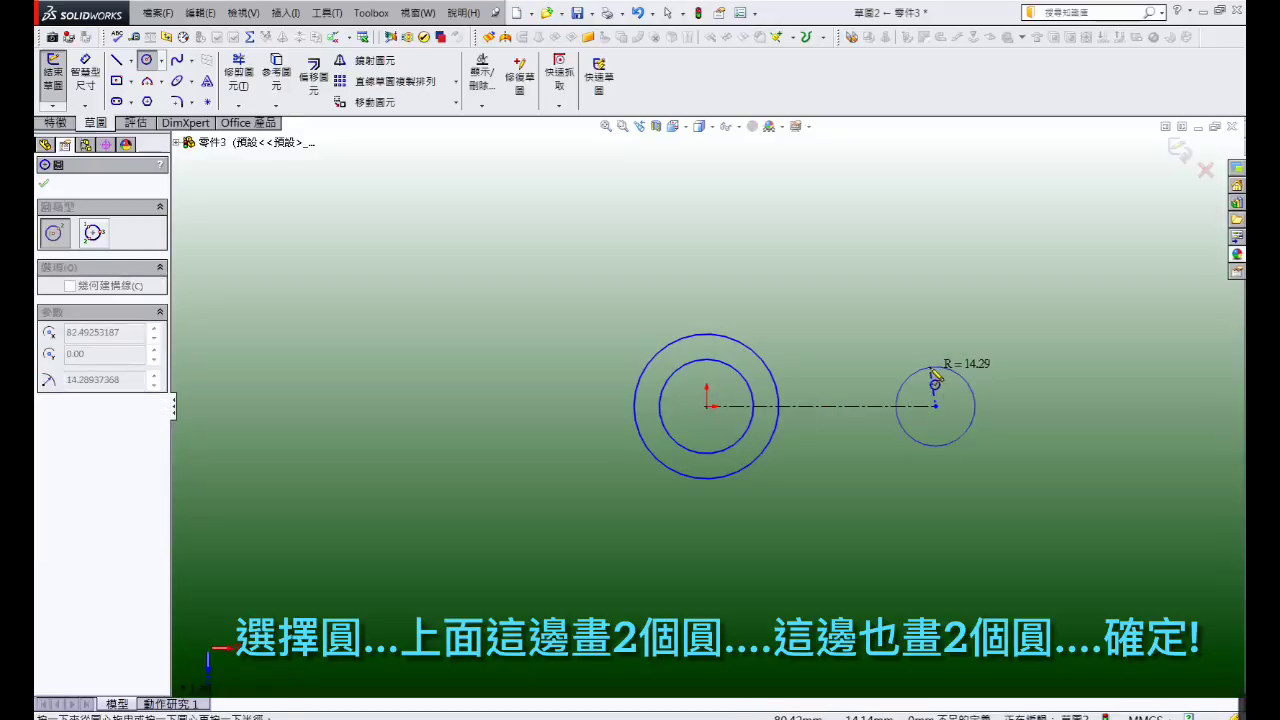
click(931, 368)
click(935, 406)
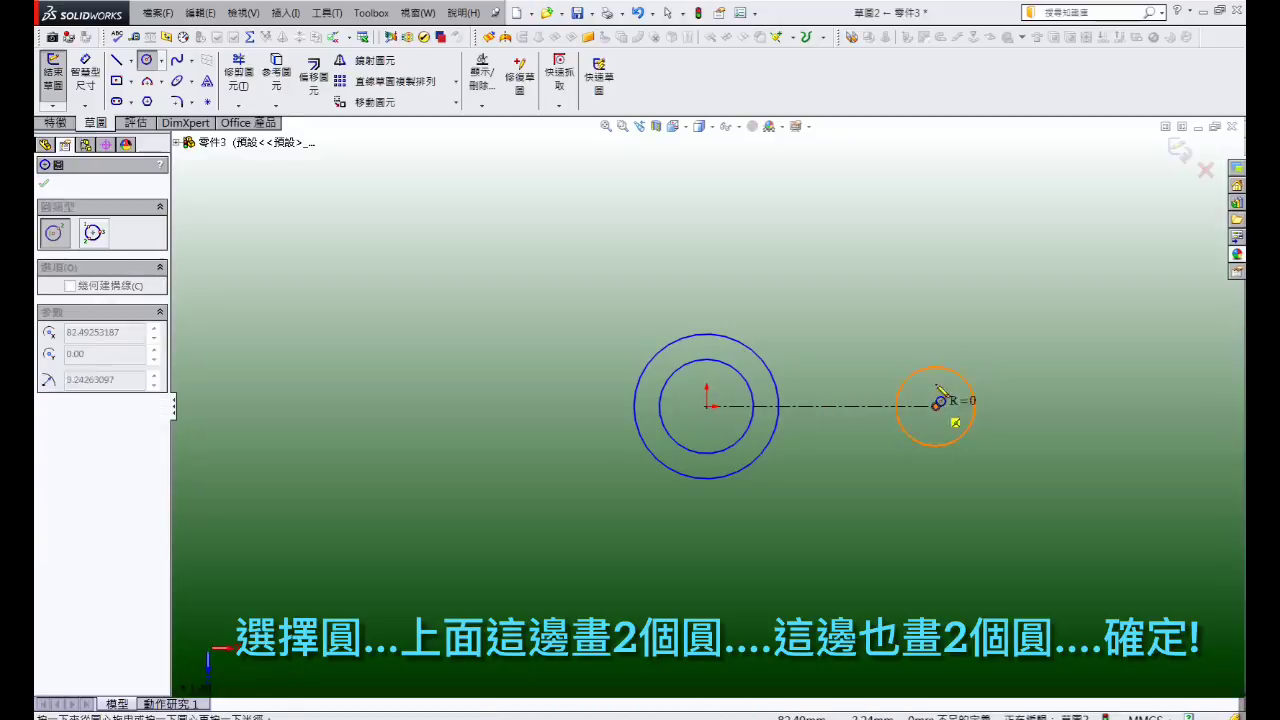
click(951, 313)
right_click(950, 252)
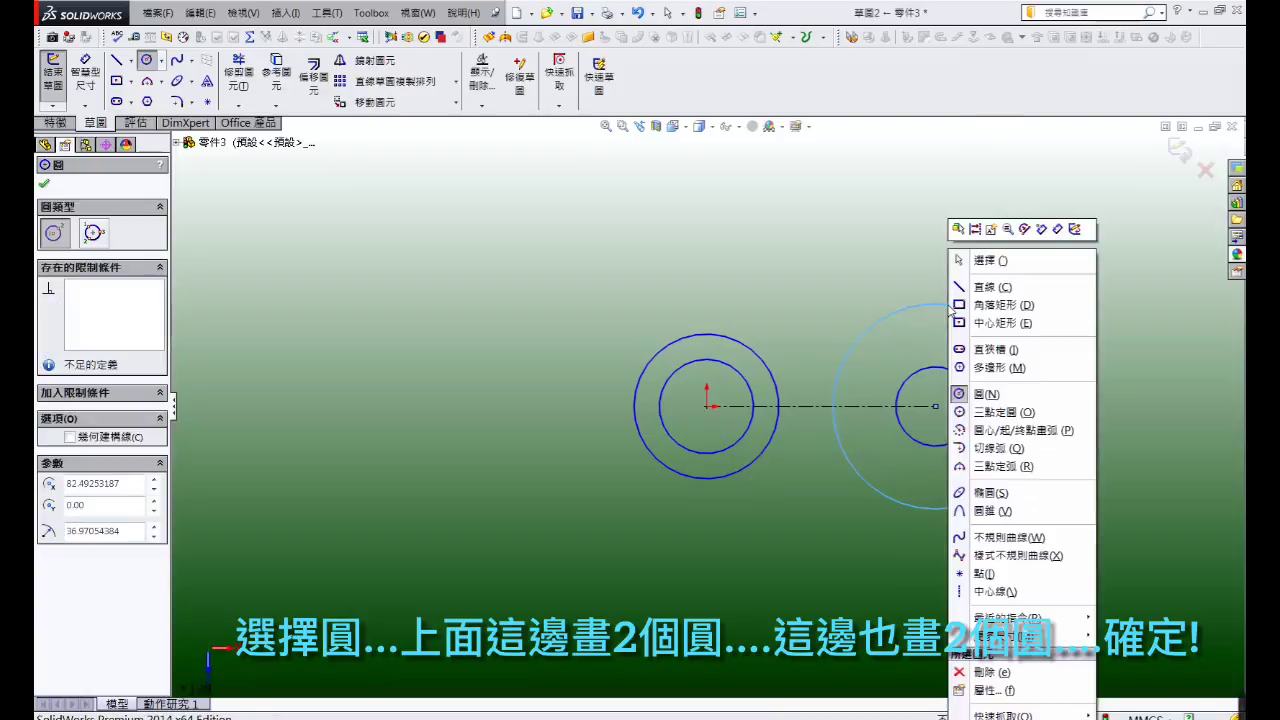
click(966, 262)
click(737, 266)
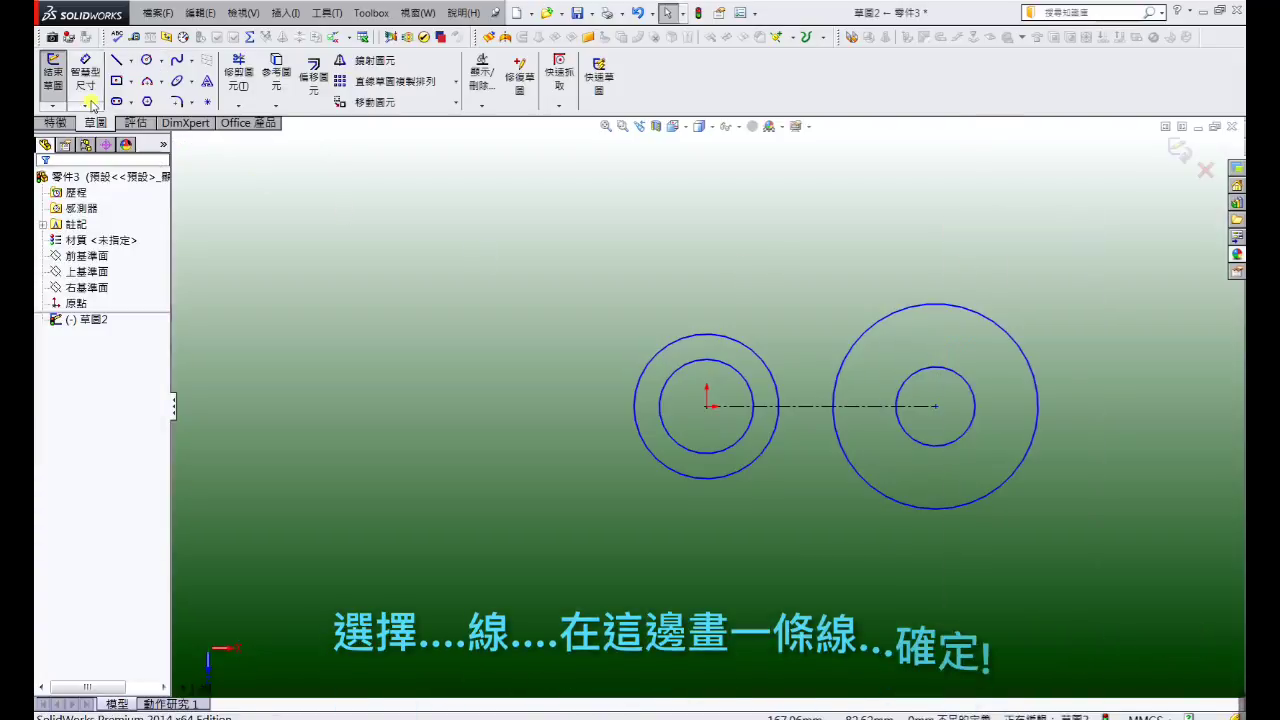
Step: Draw a line across the tops of the left outer and large right circles, tangent to both
click(118, 60)
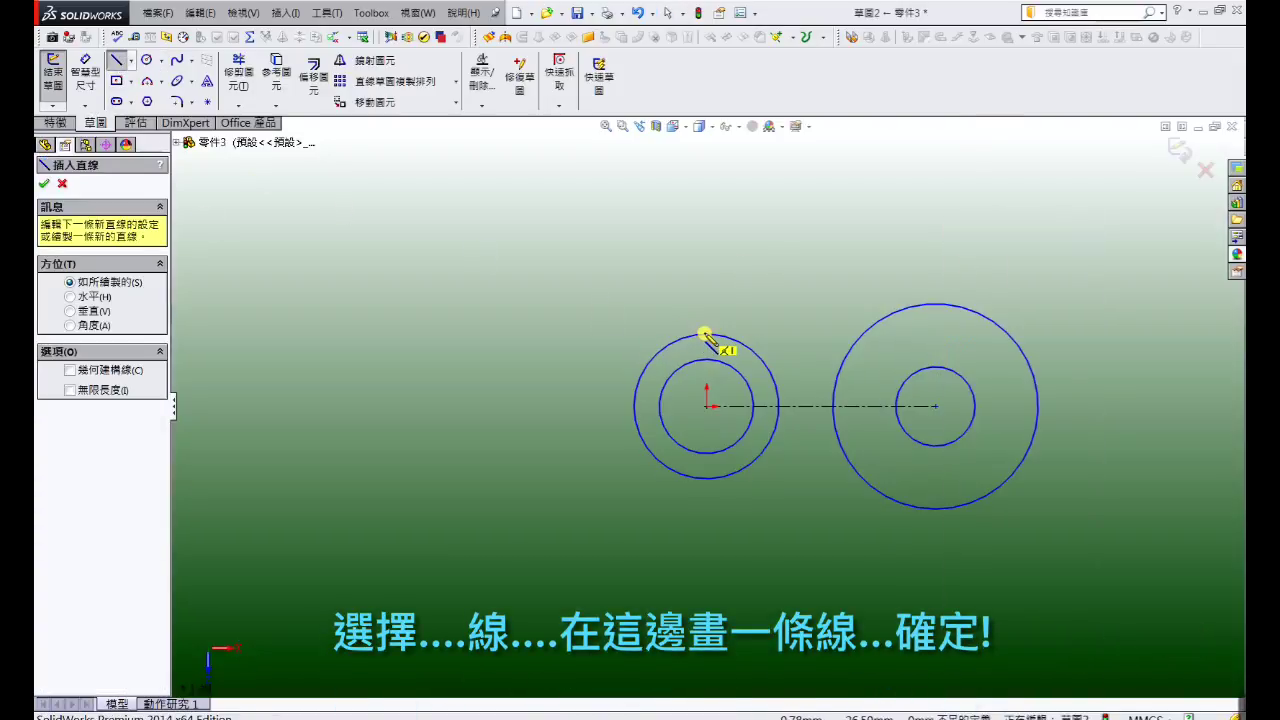
click(704, 334)
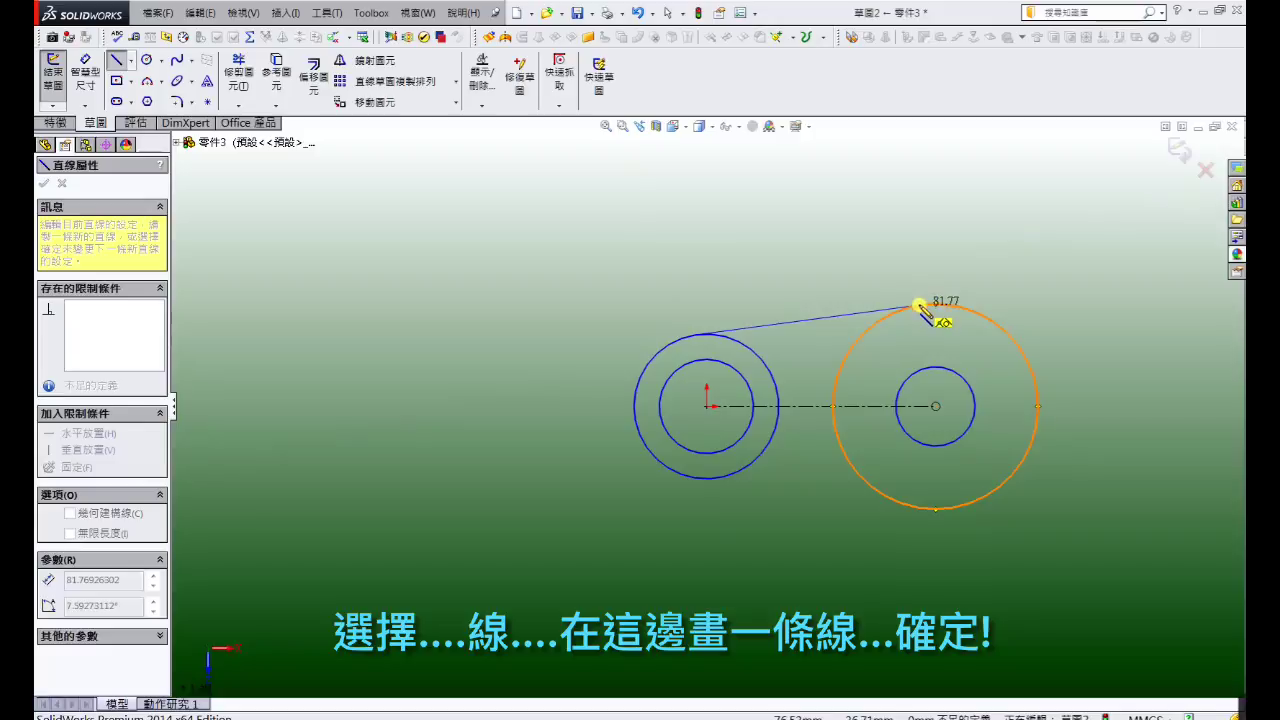
click(920, 305)
right_click(923, 307)
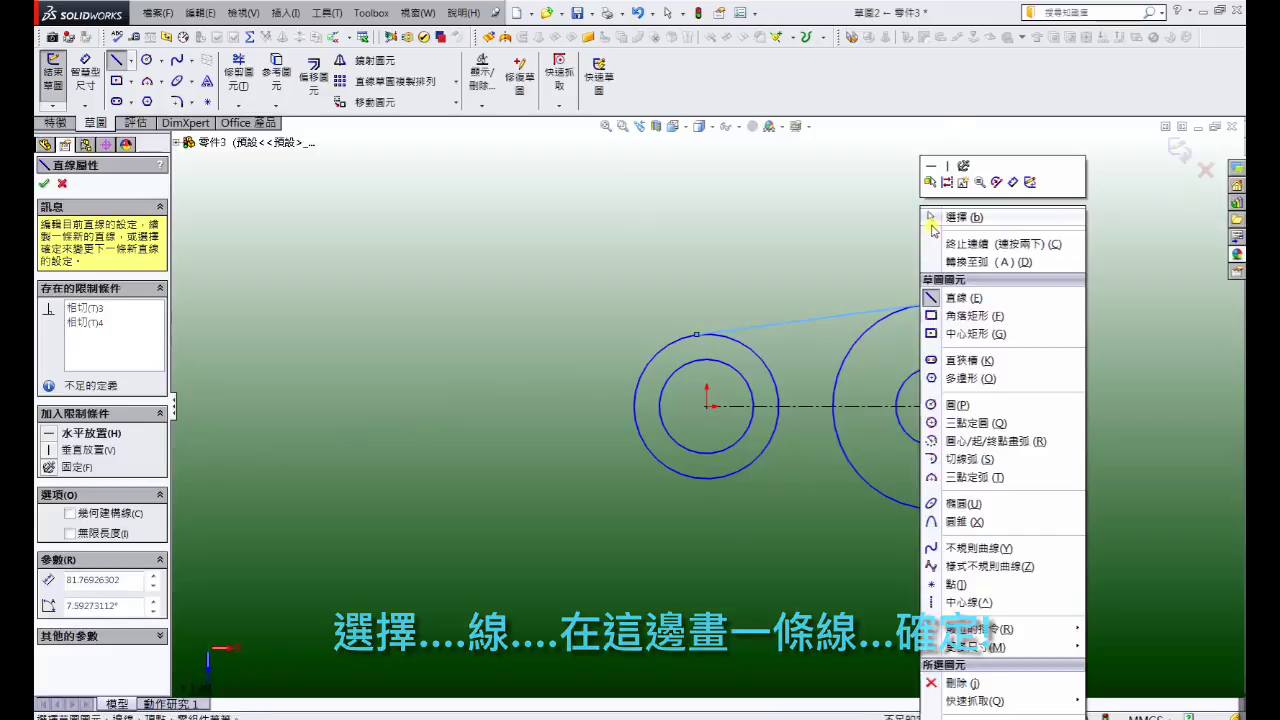
click(960, 220)
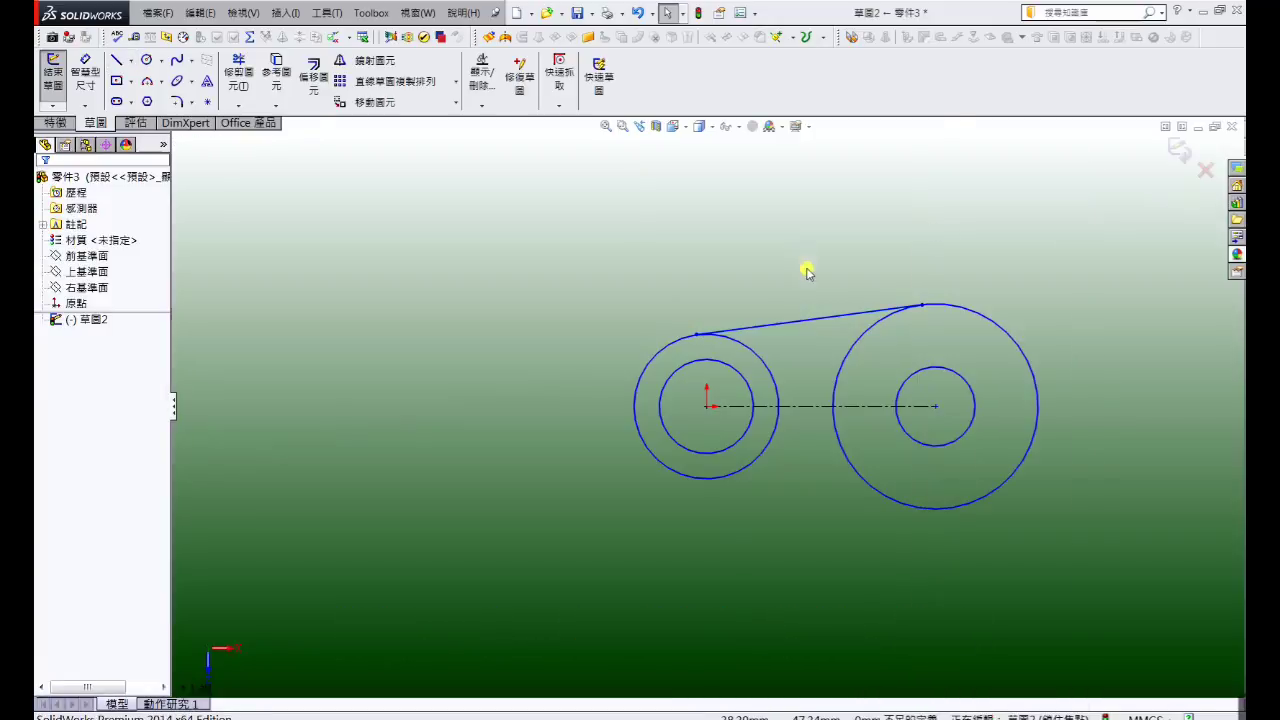
click(857, 311)
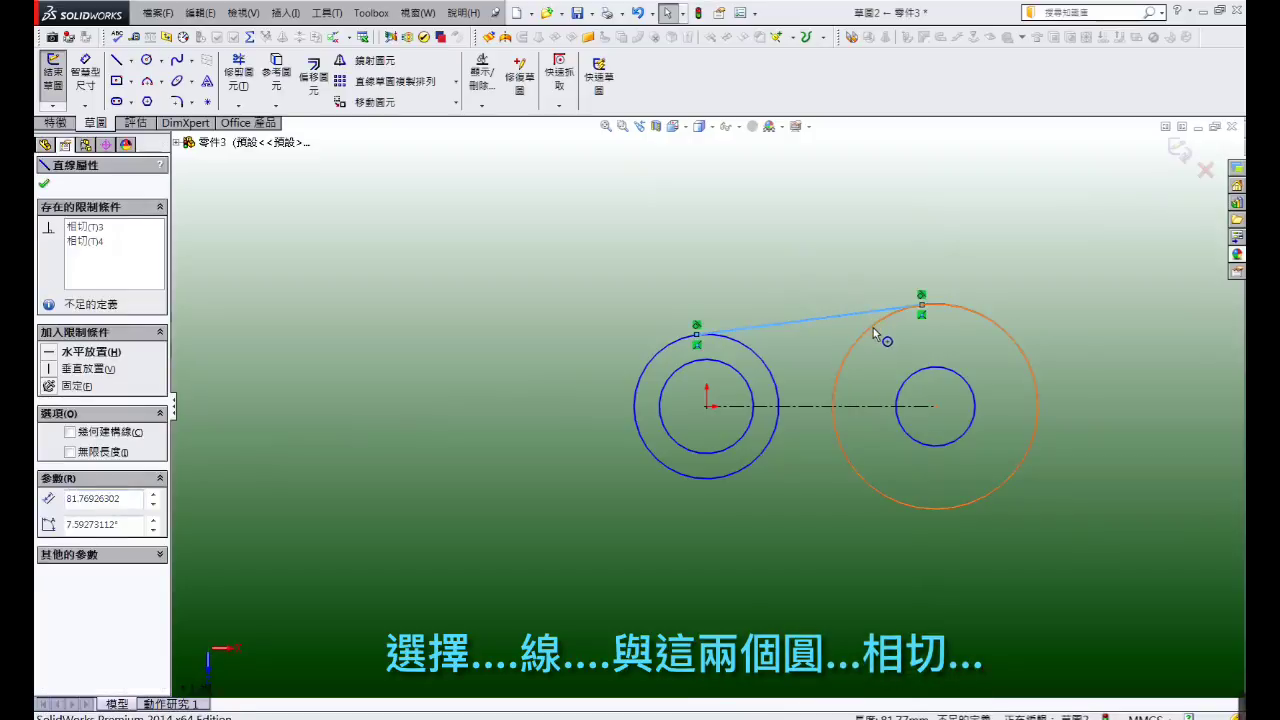
ctrl+click(873, 328)
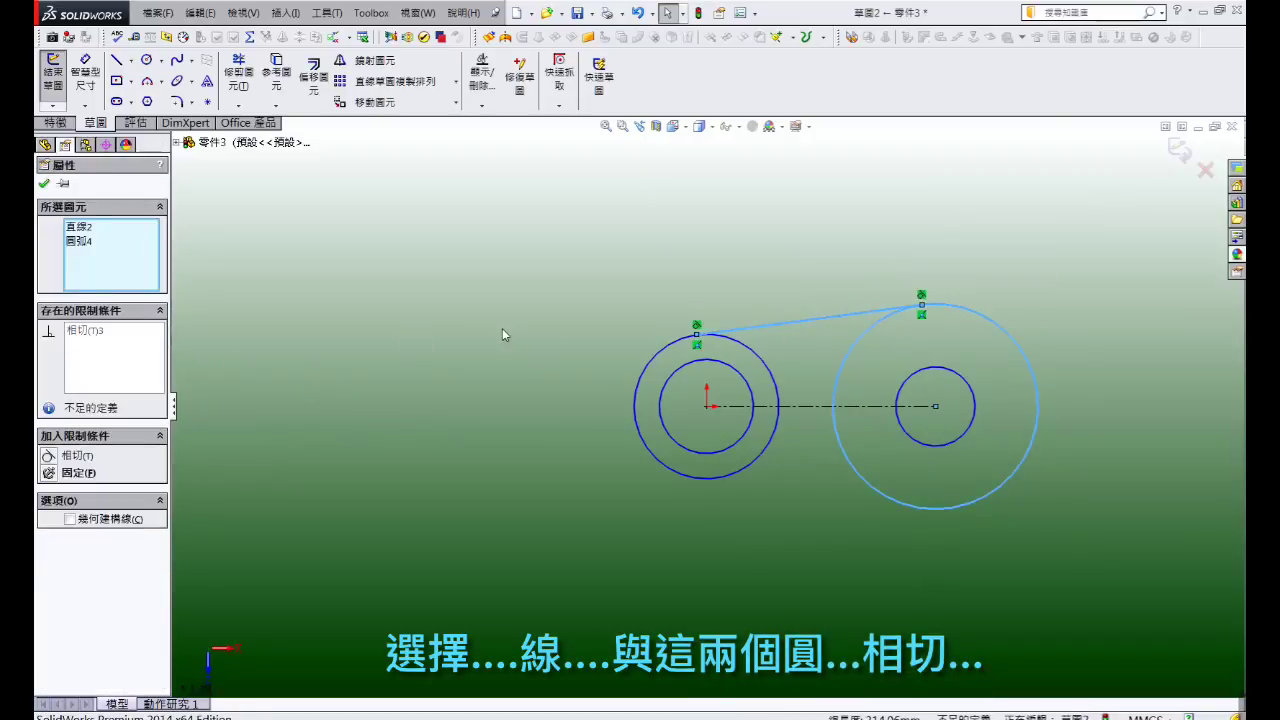
click(502, 328)
click(727, 330)
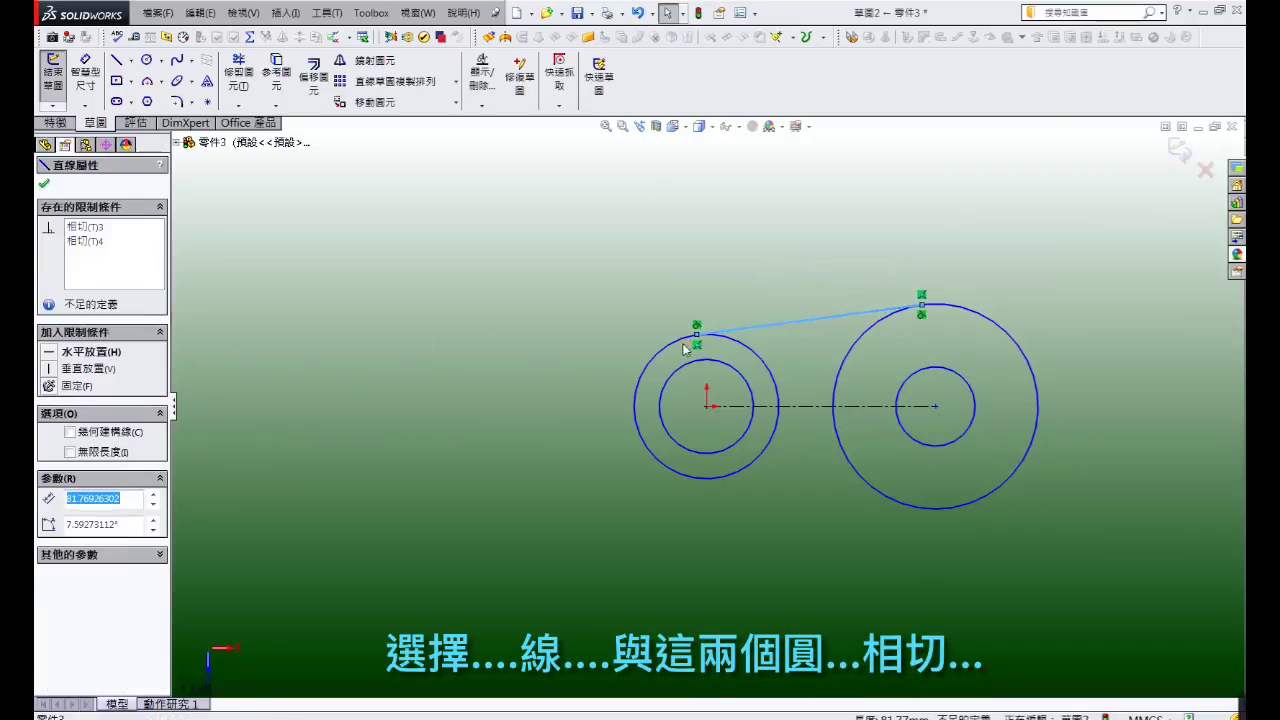
click(604, 314)
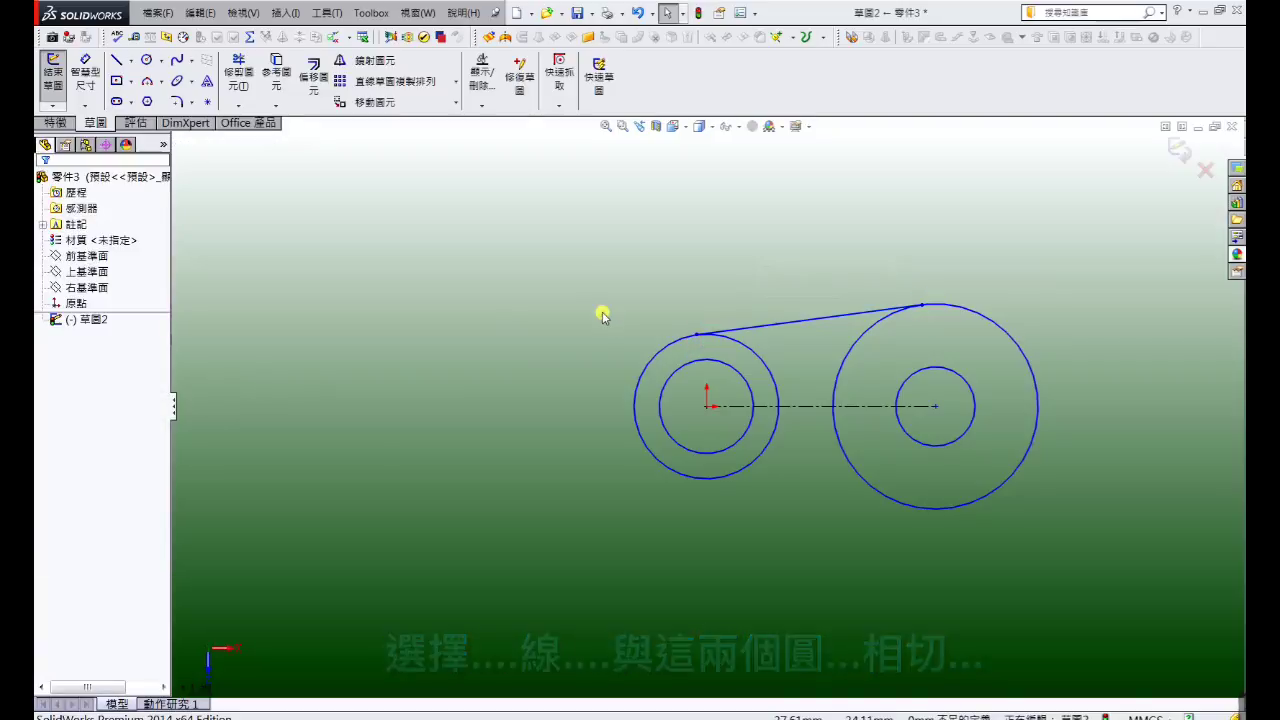
Step: Sketch a 36.61 vertical line, a tangent arc over the top, and a slanted line to the large circle
click(118, 62)
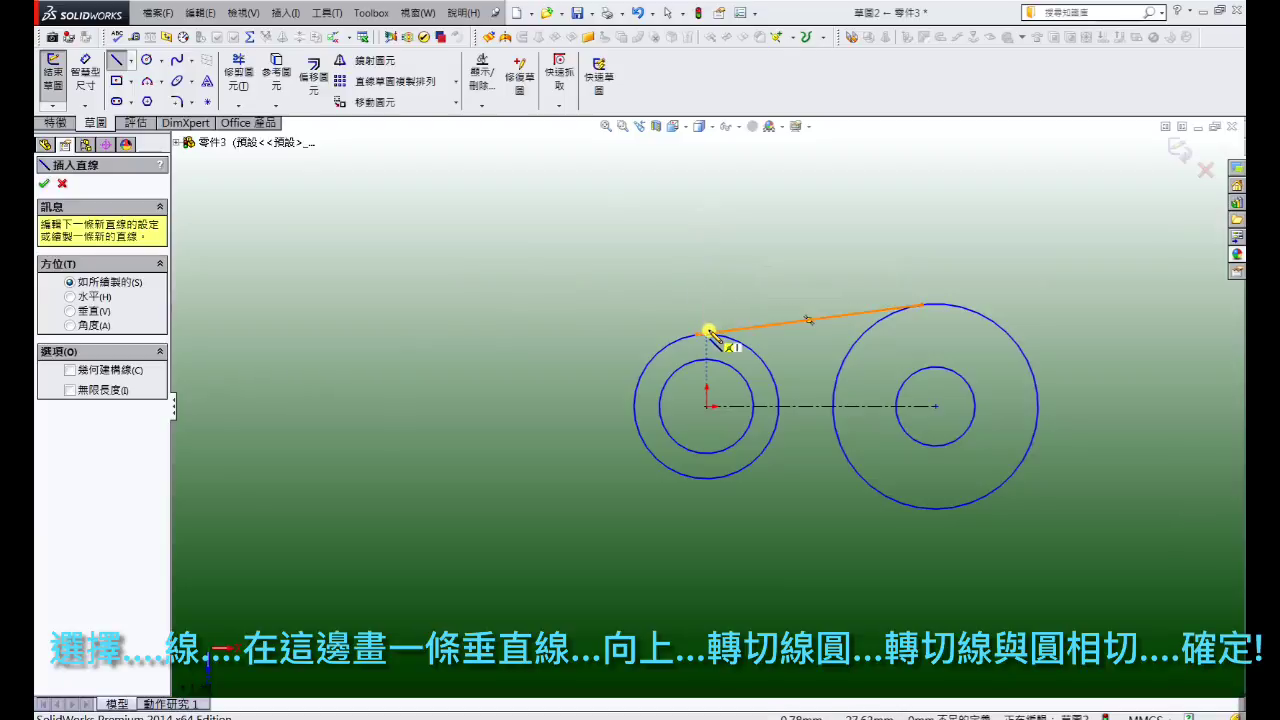
click(709, 331)
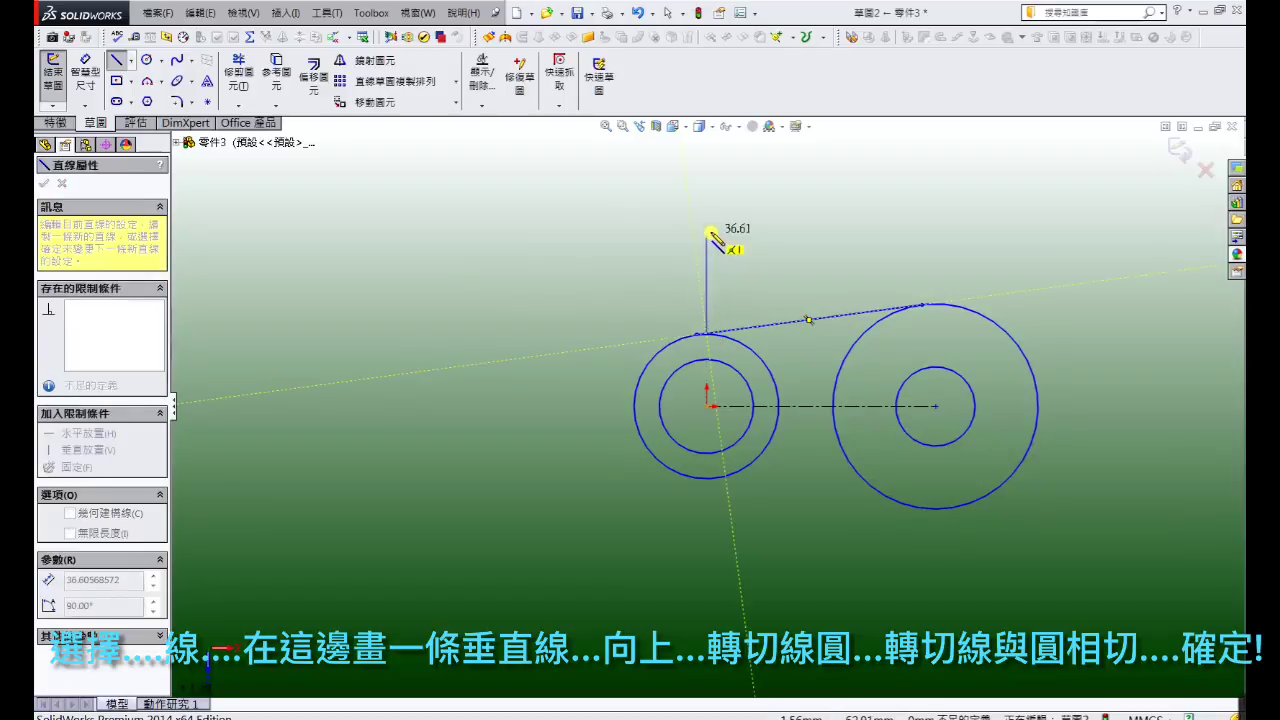
click(709, 228)
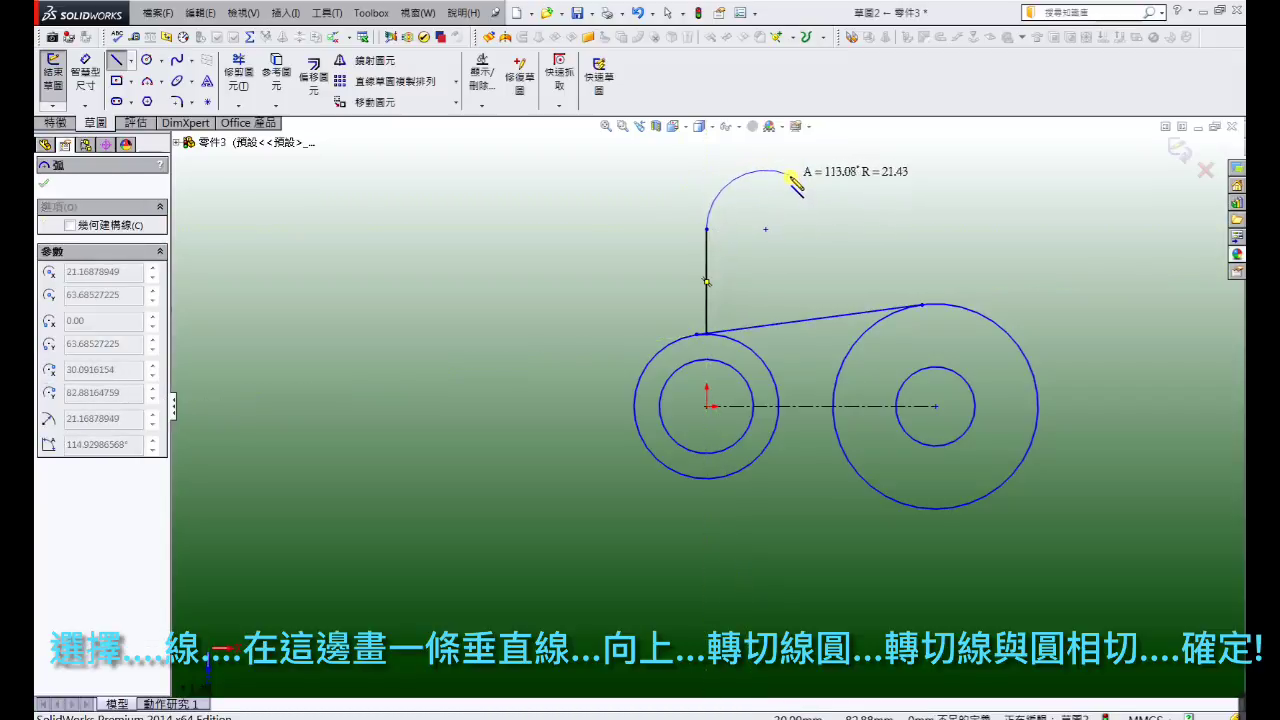
click(796, 180)
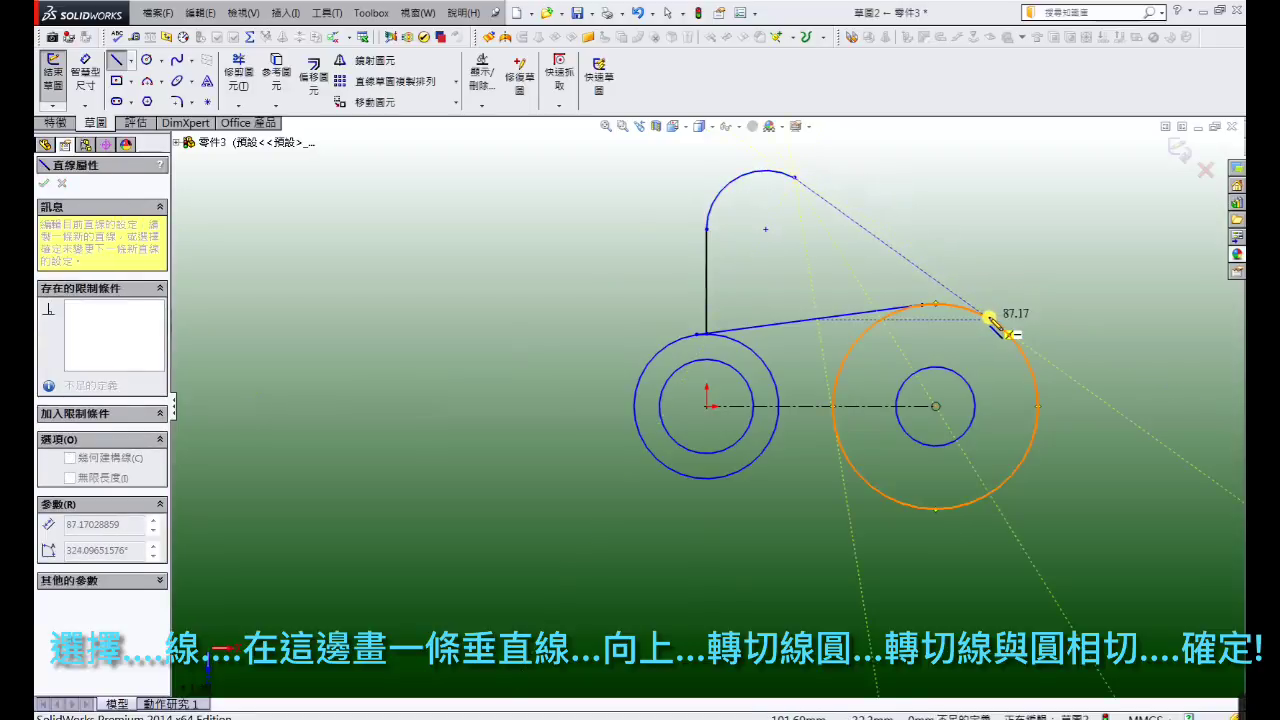
click(993, 322)
right_click(993, 322)
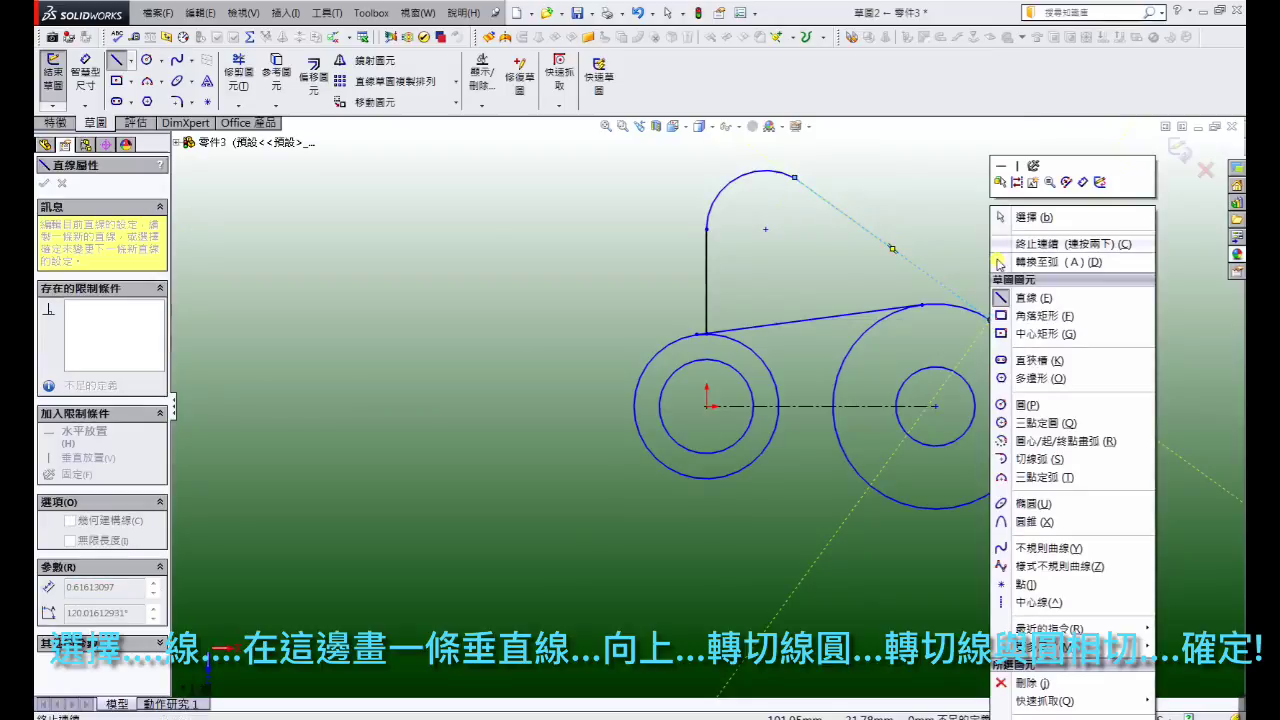
click(1015, 214)
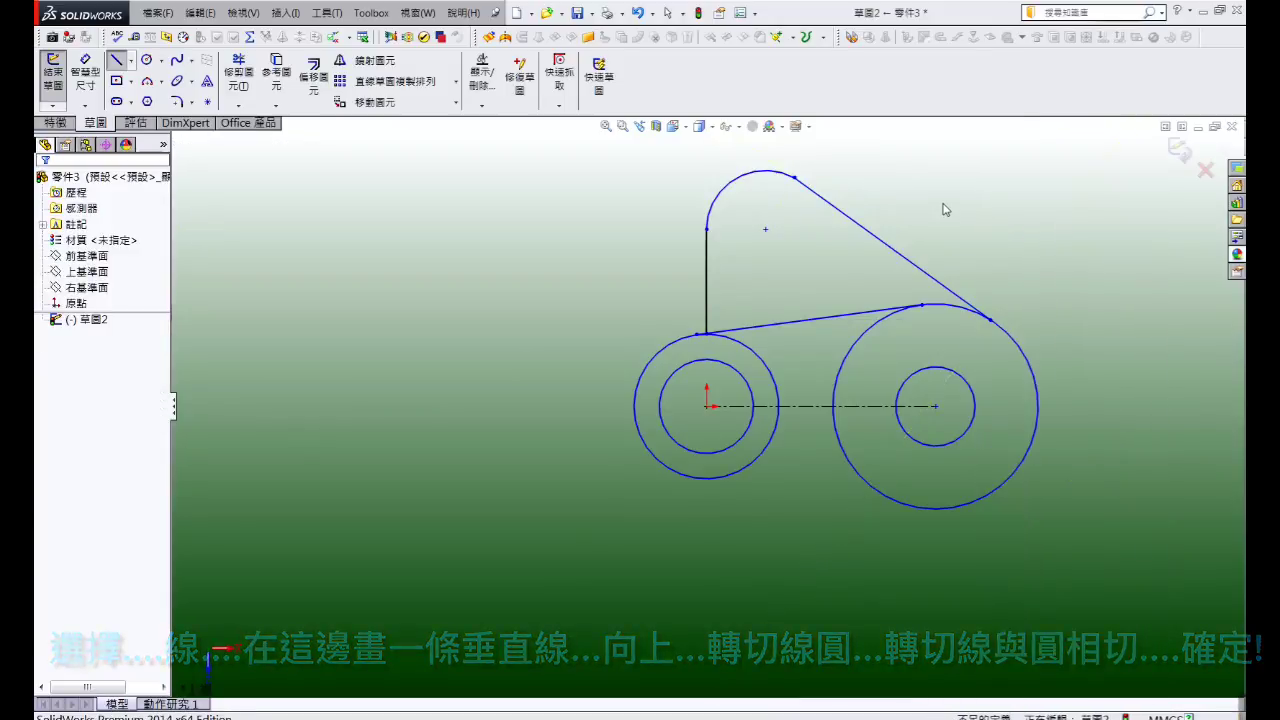
Step: Make the slanted line tangent to both the large right circle and the top arc
click(912, 270)
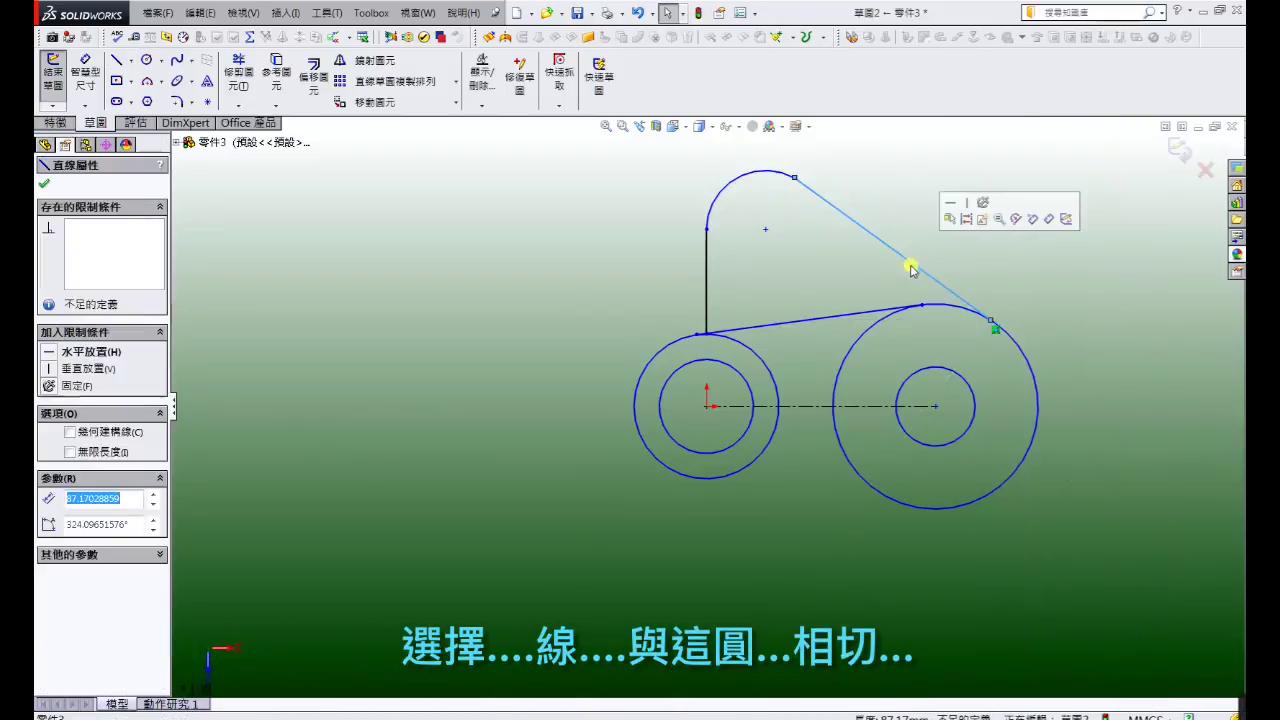
ctrl+click(958, 310)
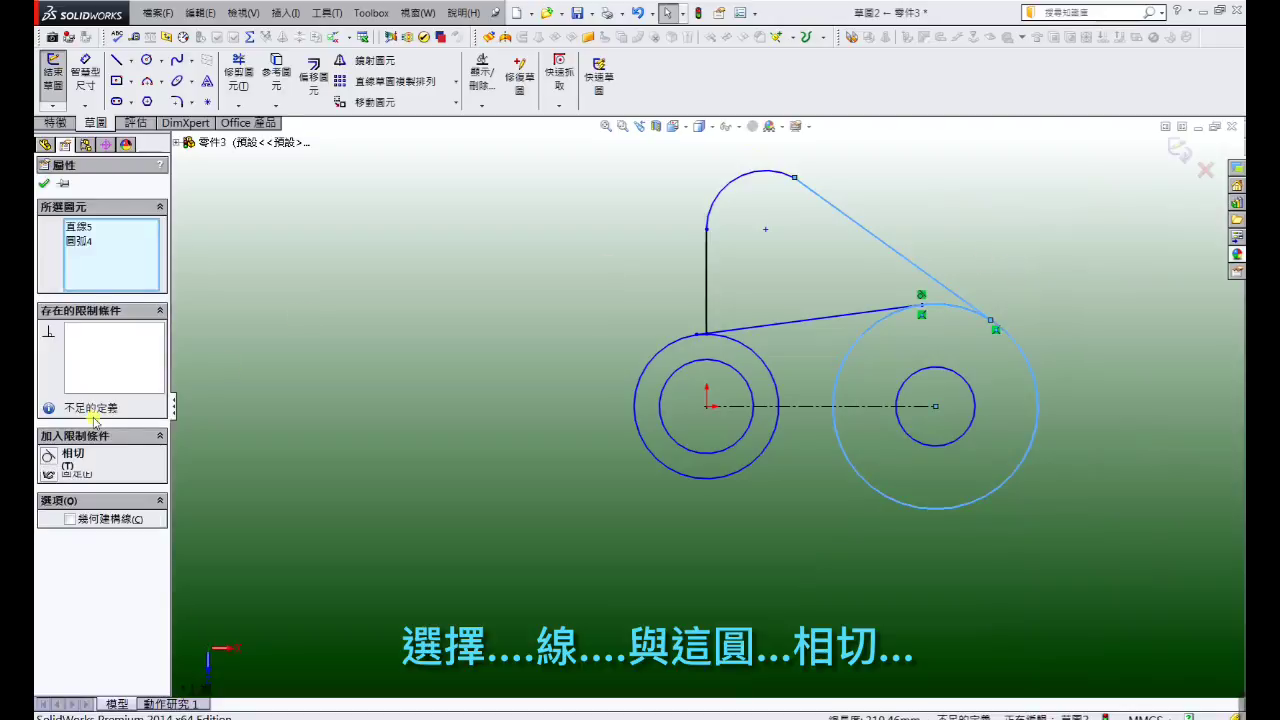
click(52, 453)
click(389, 286)
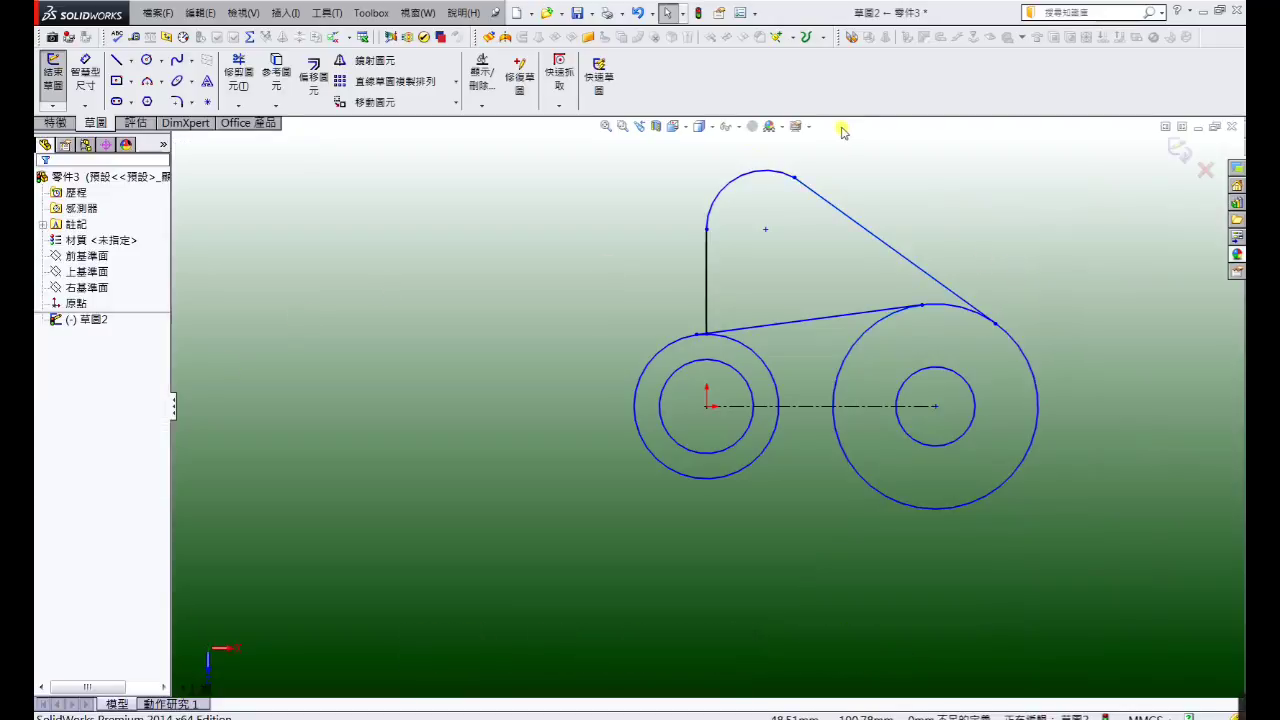
click(779, 176)
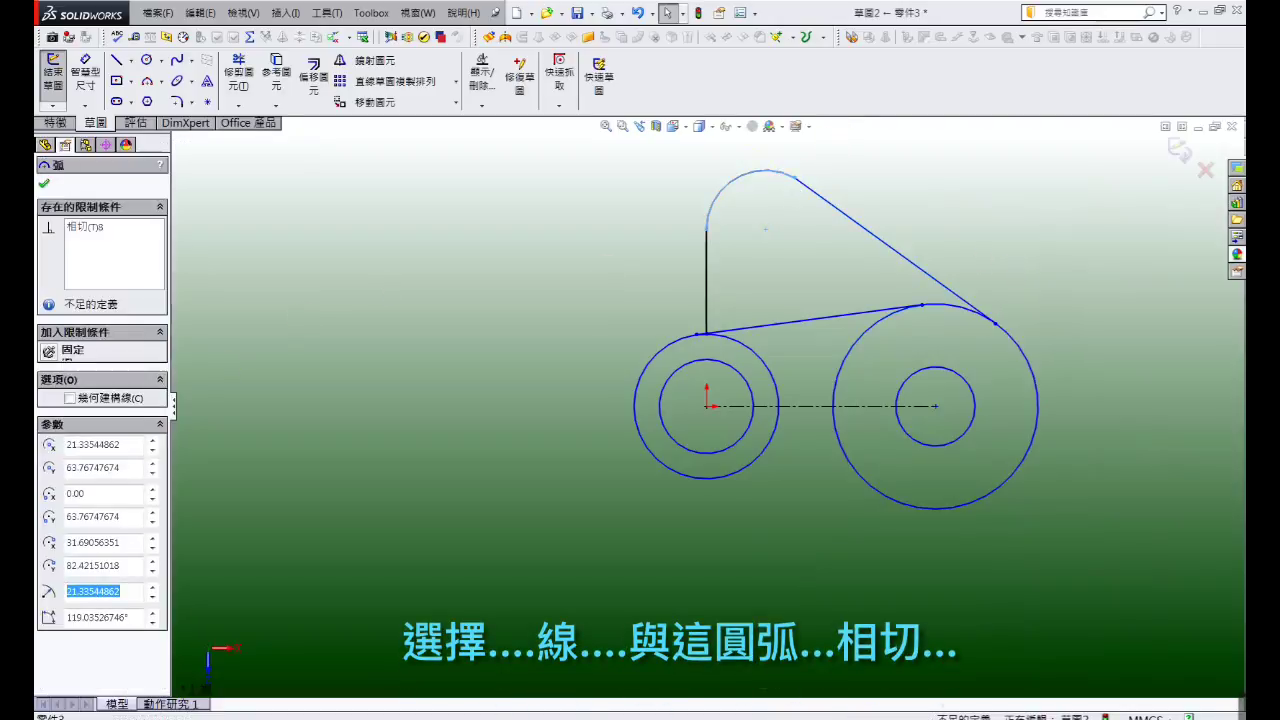
ctrl+click(813, 193)
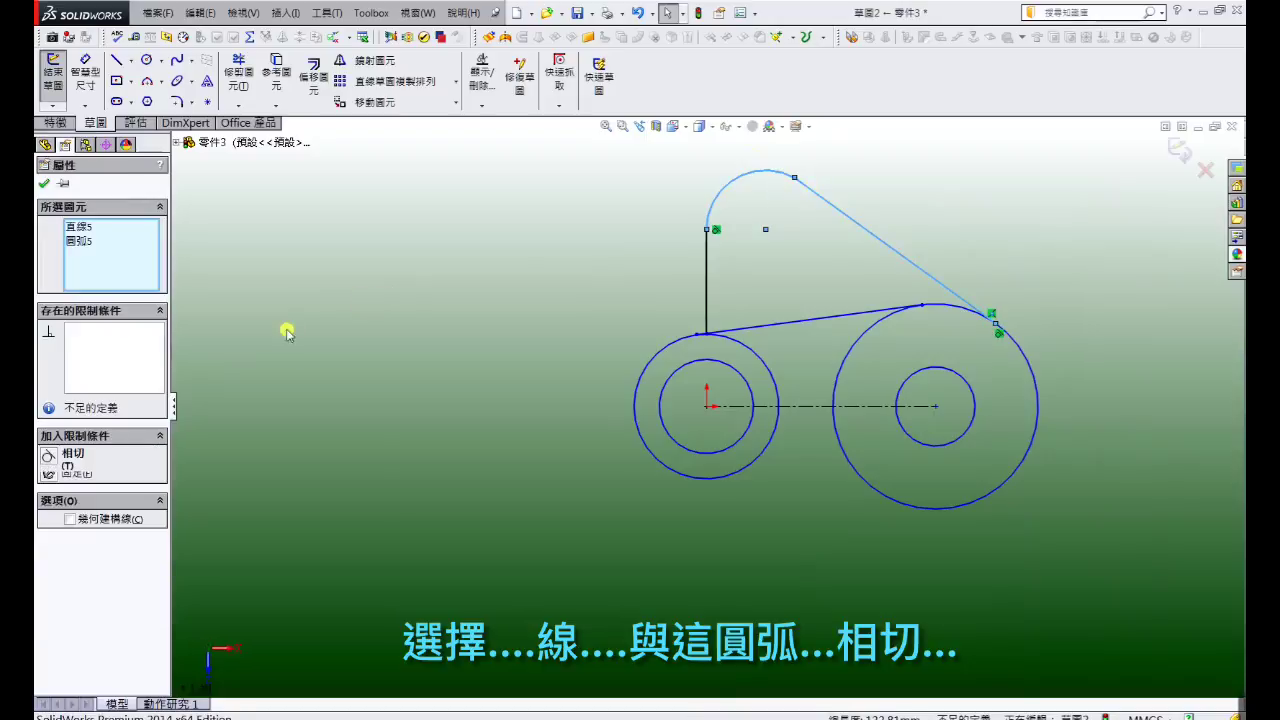
click(52, 453)
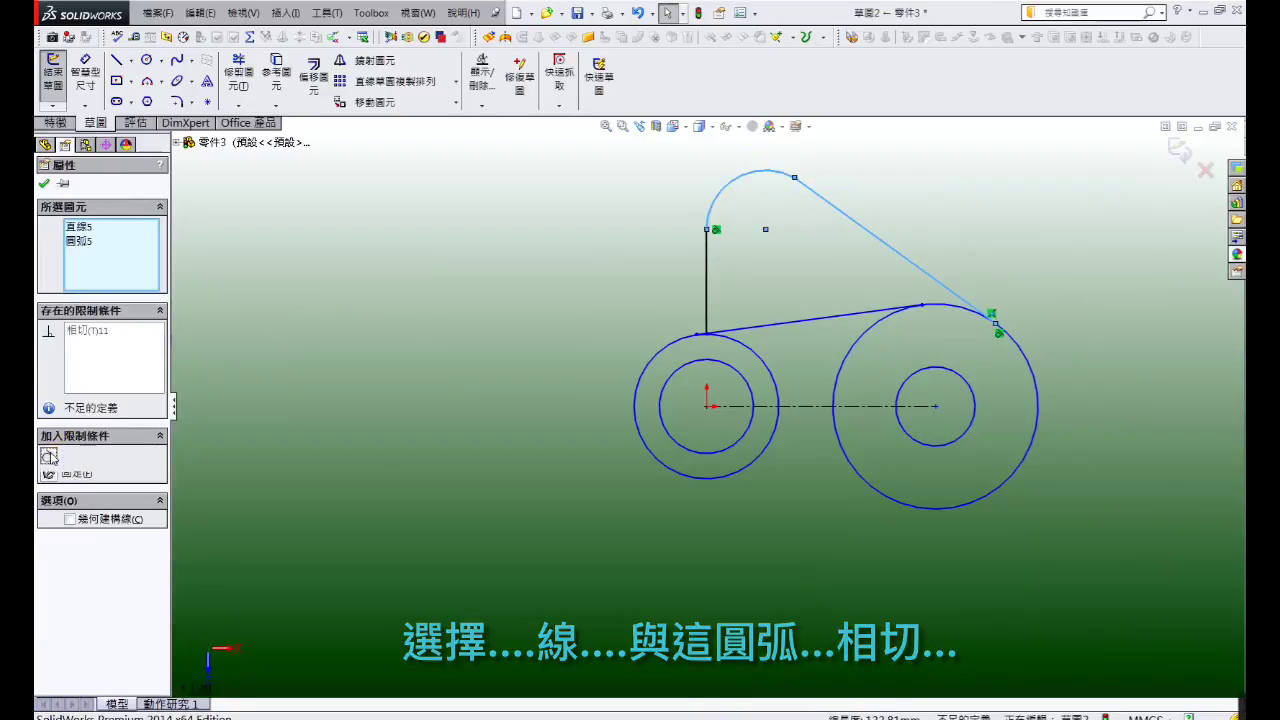
click(443, 330)
click(710, 217)
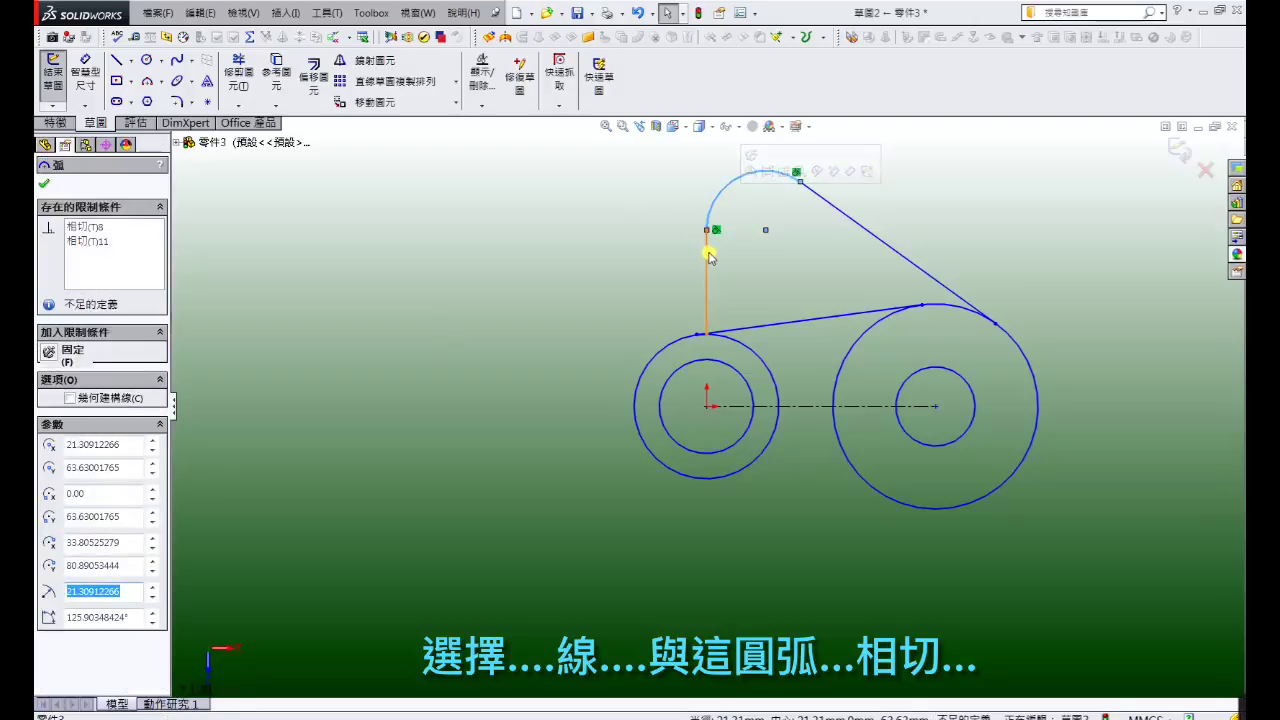
click(623, 206)
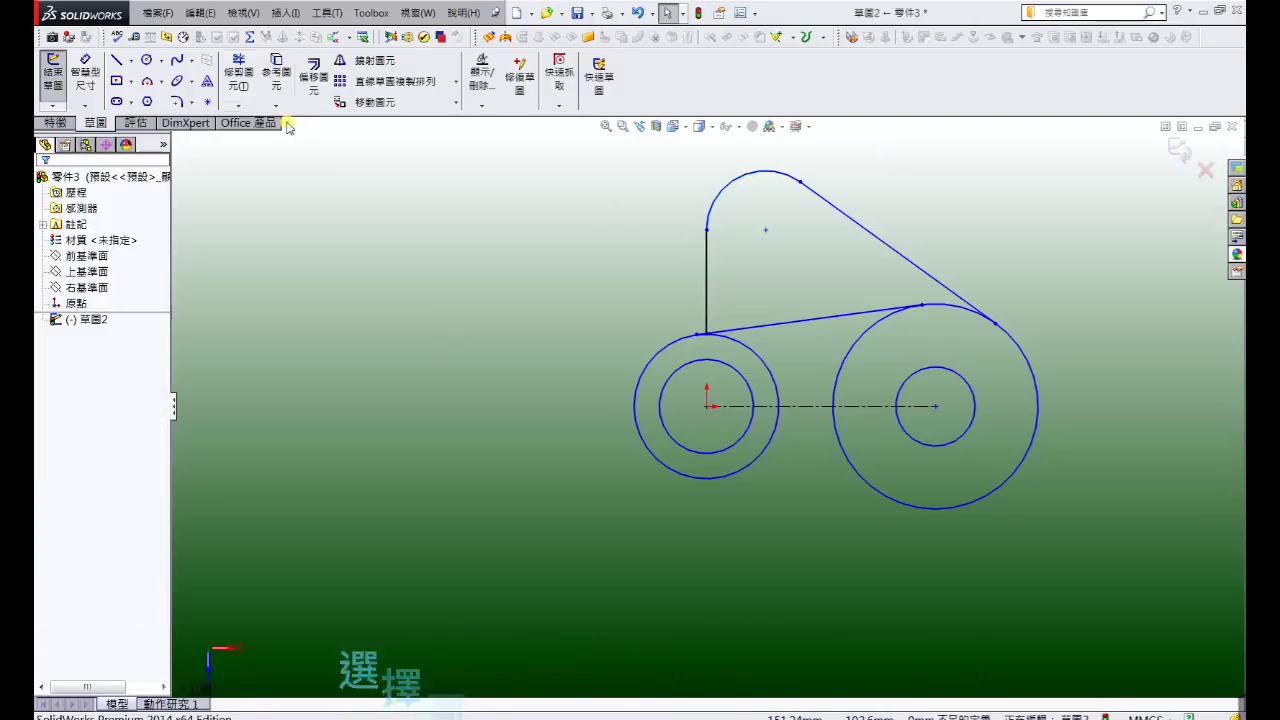
Step: Draw a small circle centred inside the top arc
click(147, 61)
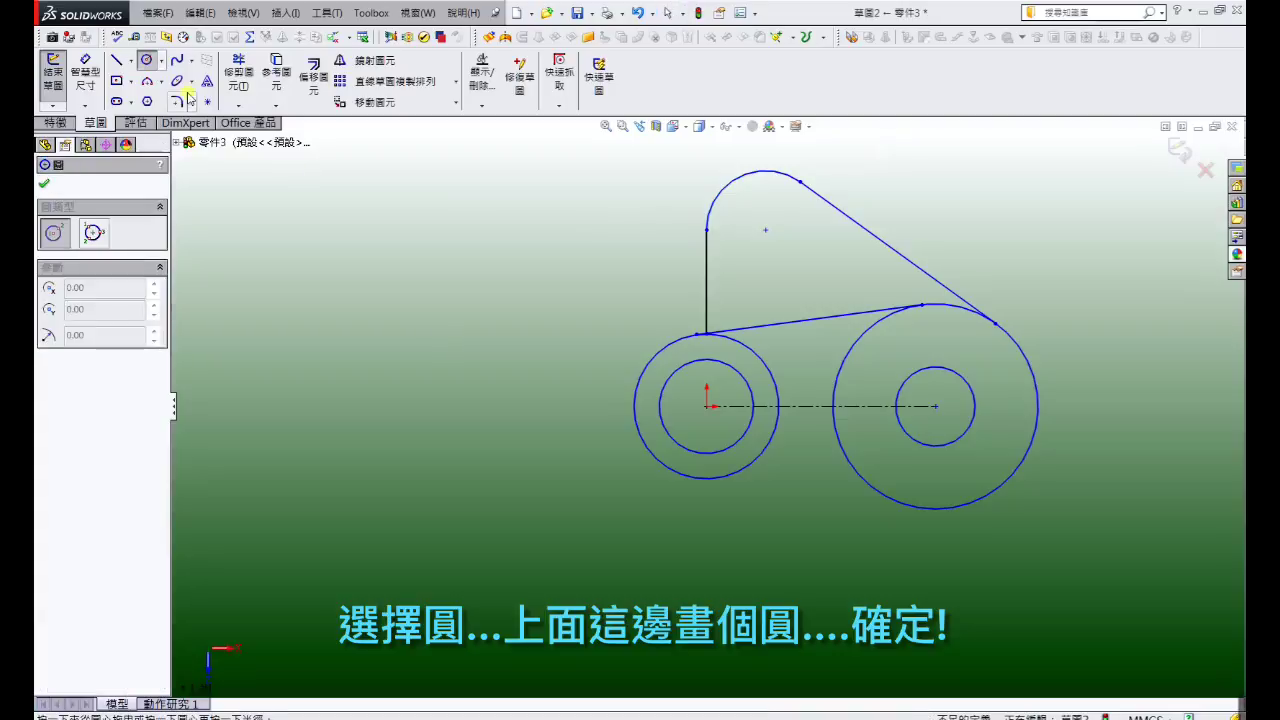
click(765, 229)
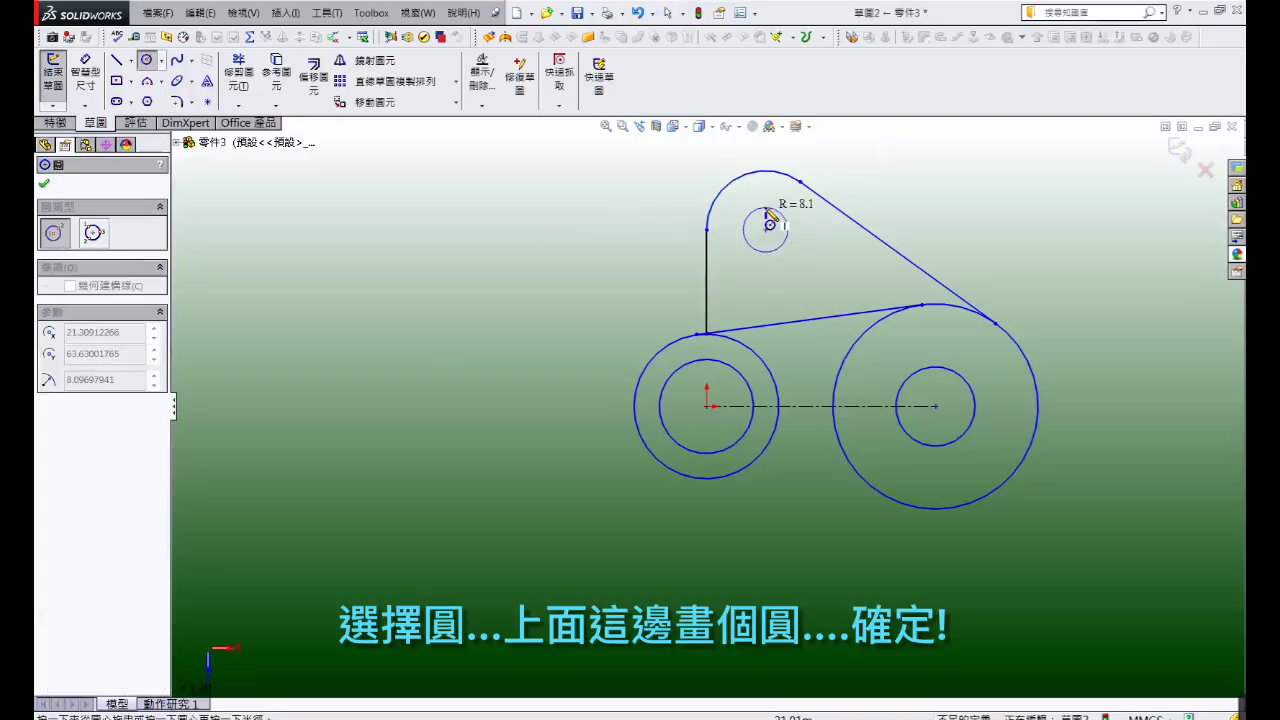
click(766, 207)
right_click(766, 207)
Step: Add an Equal relation to the small top circle and the left and right inner circles
click(800, 219)
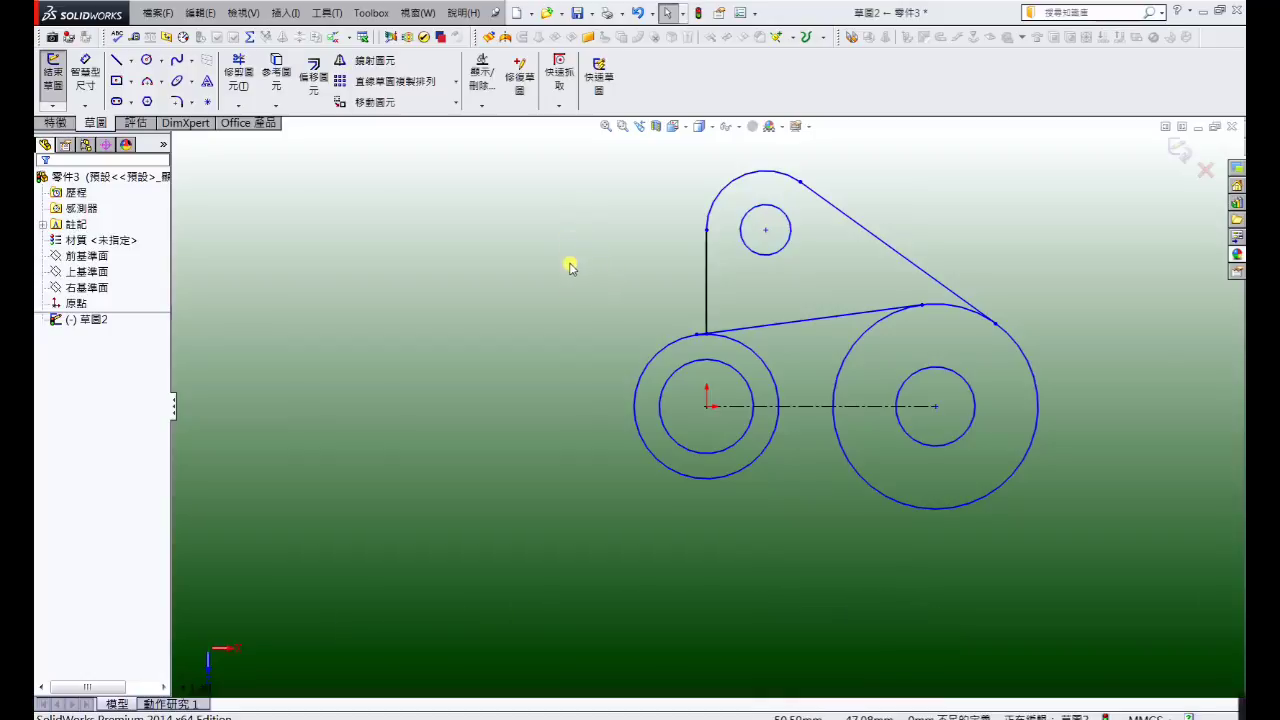
click(775, 253)
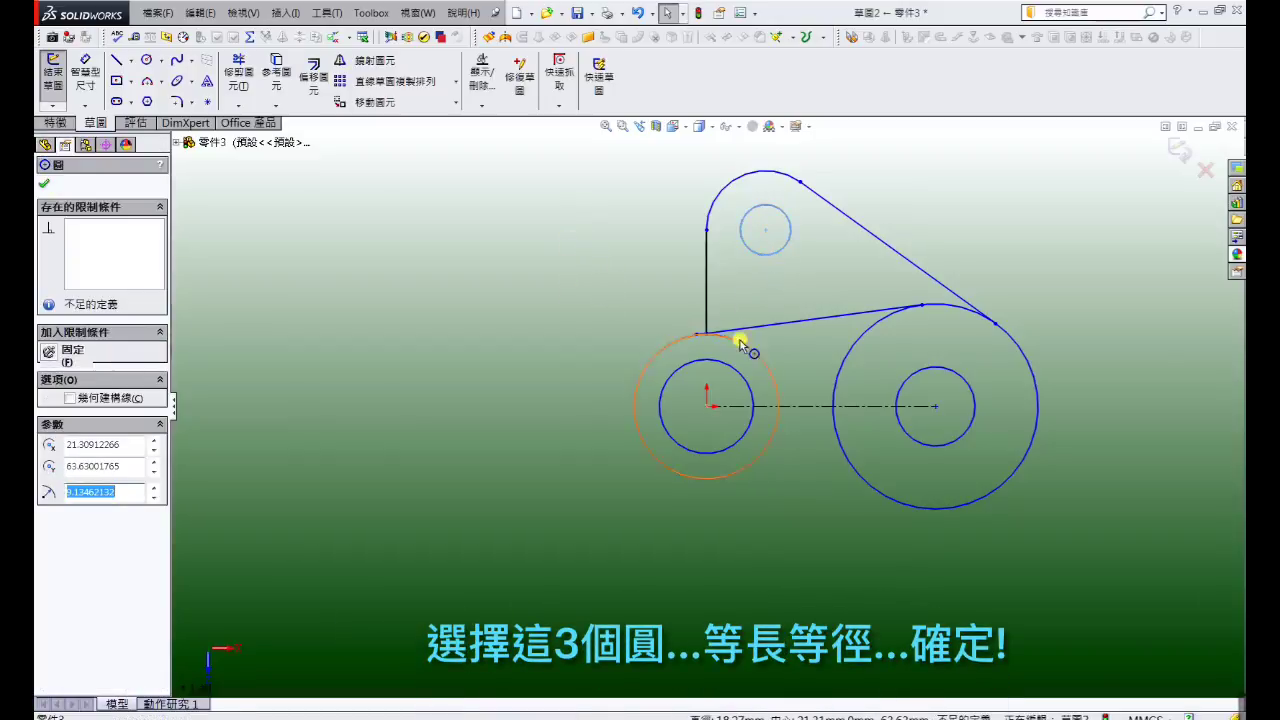
ctrl+click(742, 370)
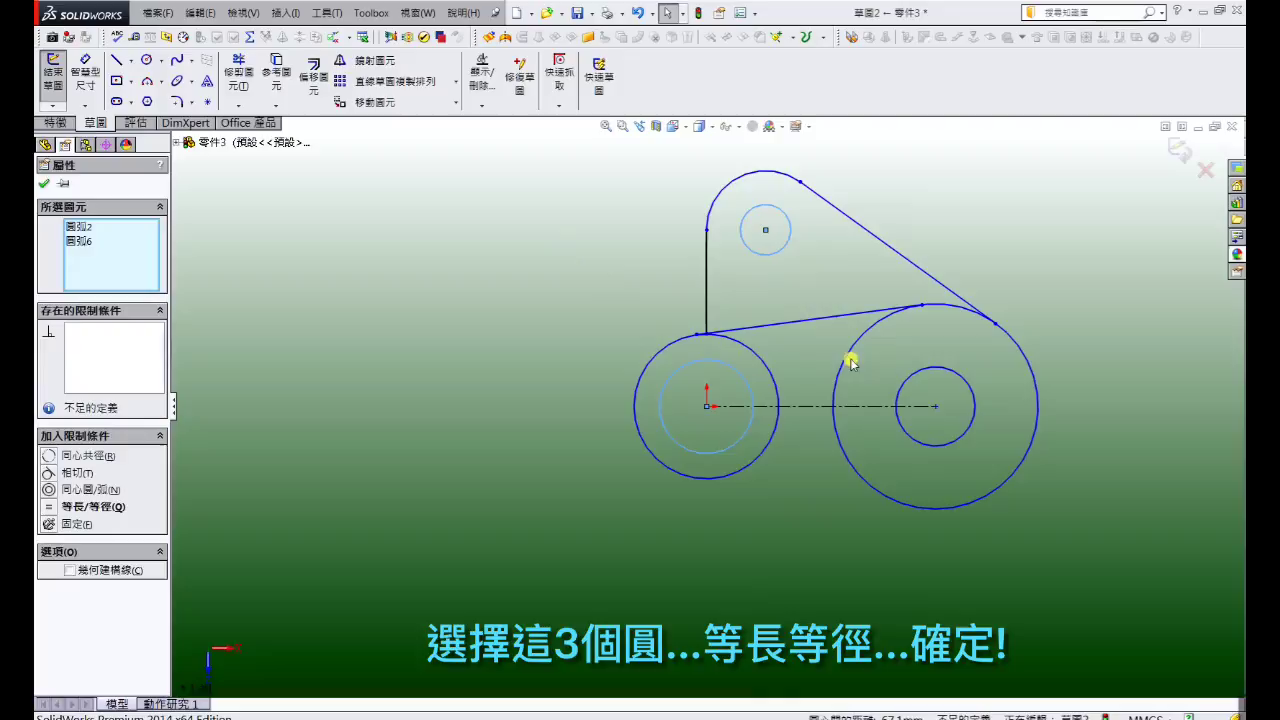
ctrl+click(936, 367)
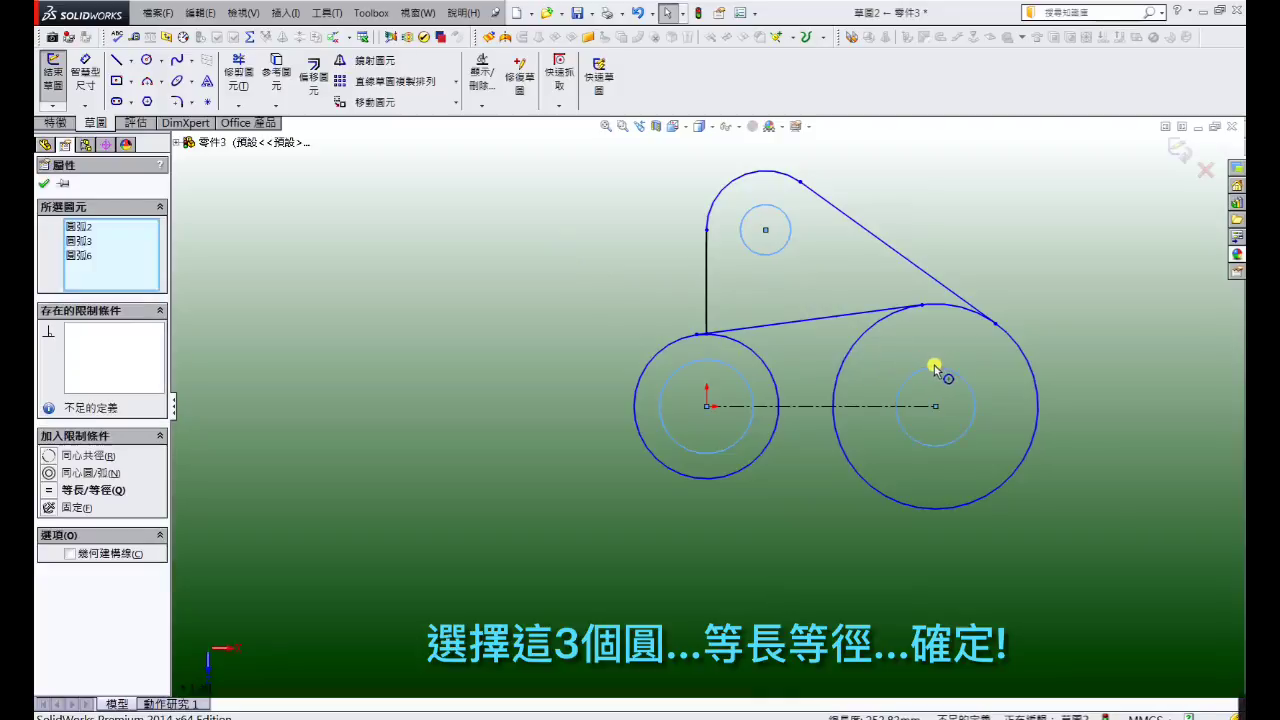
click(55, 490)
click(506, 342)
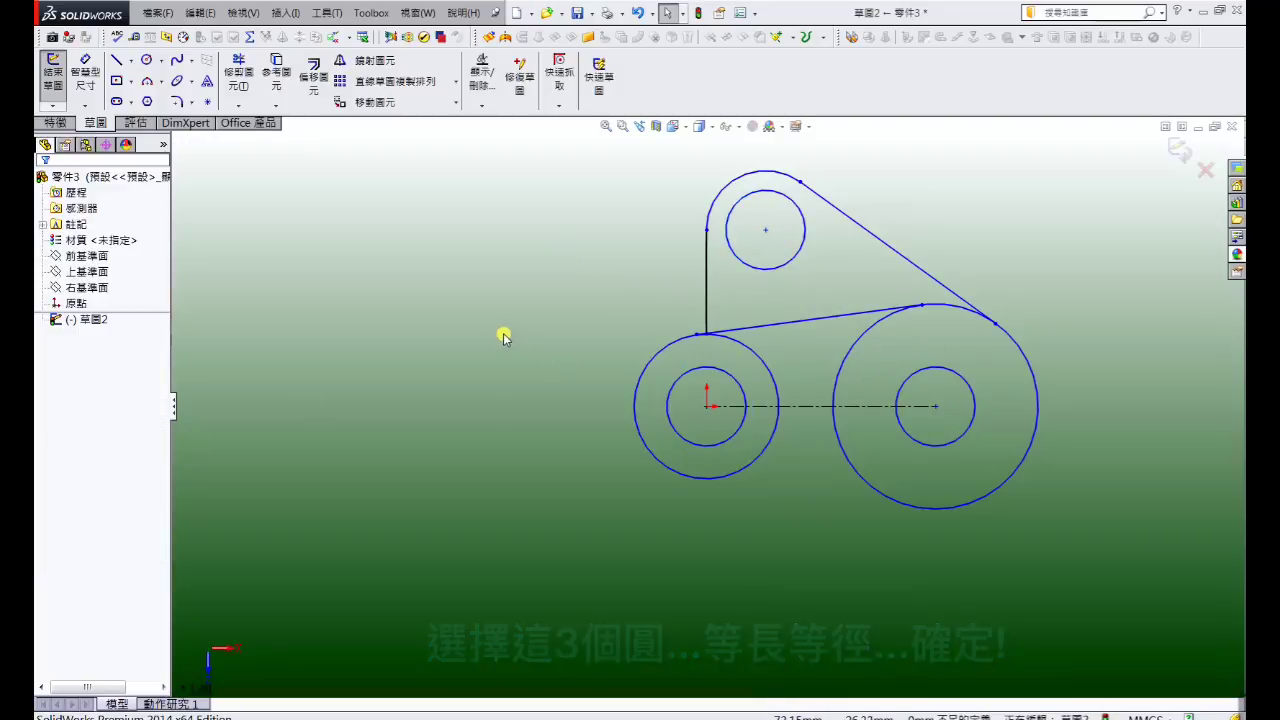
Step: Mirror the vertical line, top arc, small circle and two tangent lines about the horizontal centerline
click(379, 61)
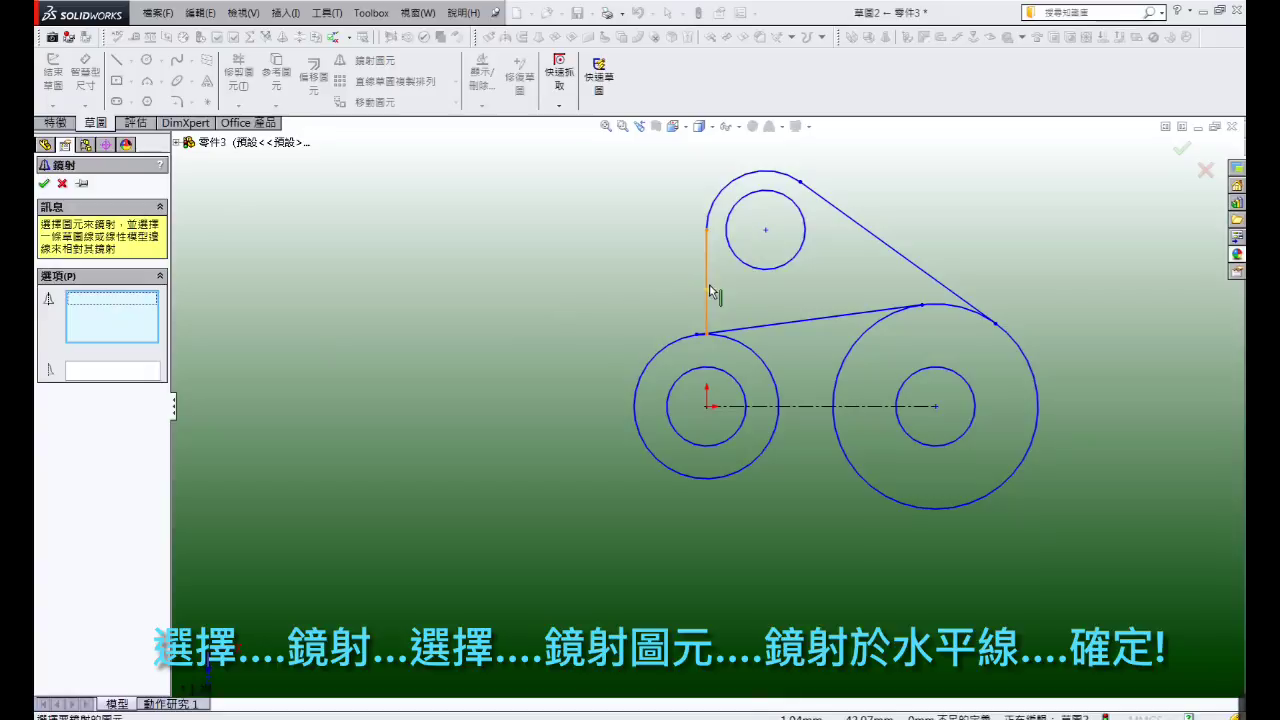
click(711, 291)
click(713, 203)
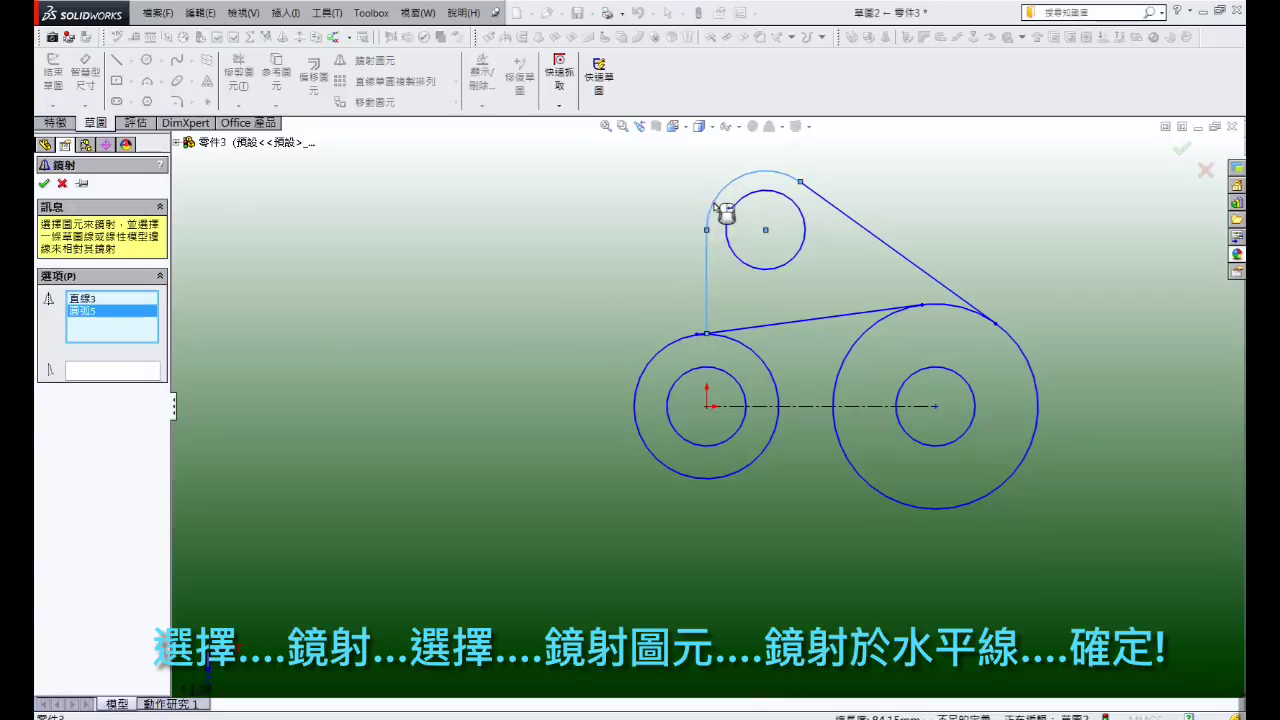
click(745, 198)
click(824, 201)
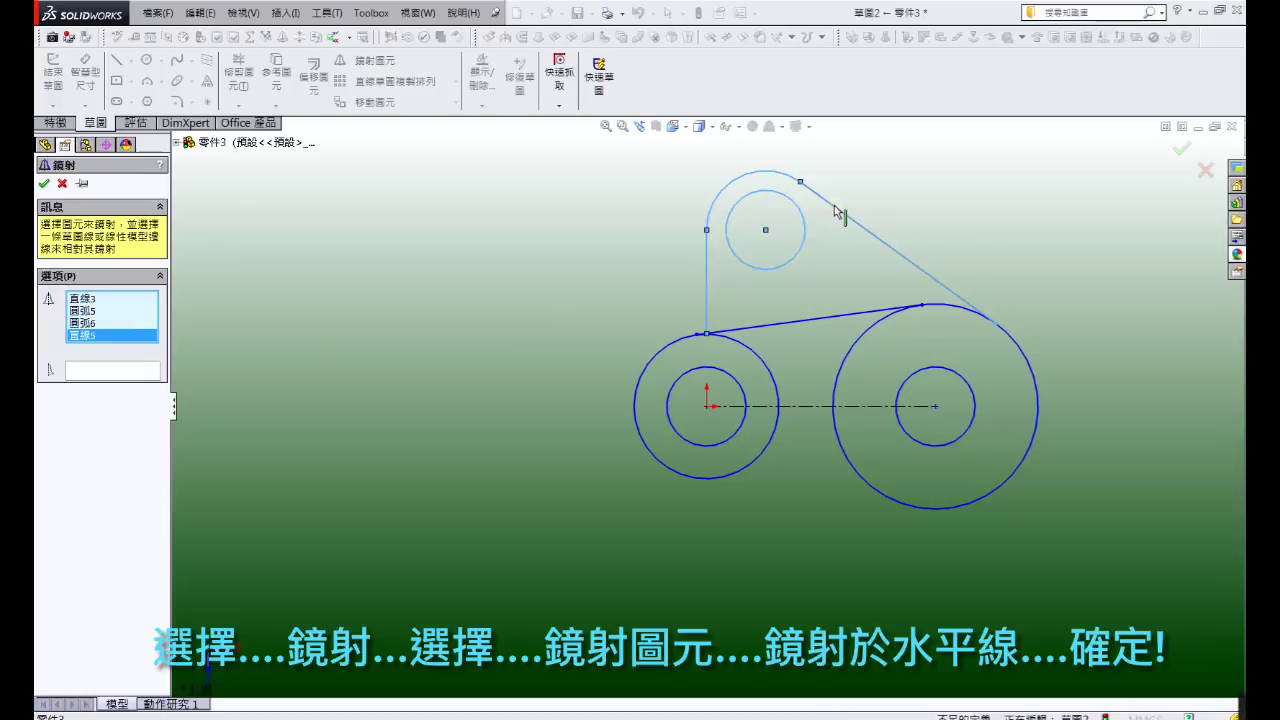
click(812, 320)
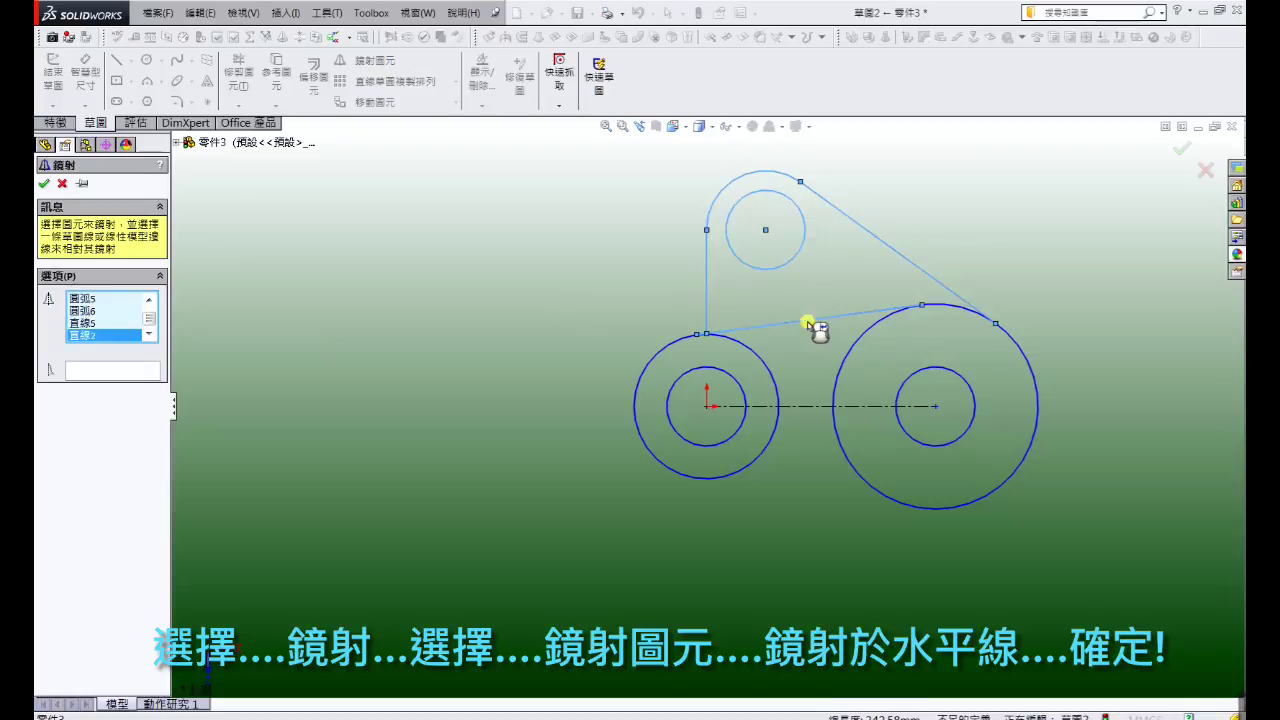
click(115, 375)
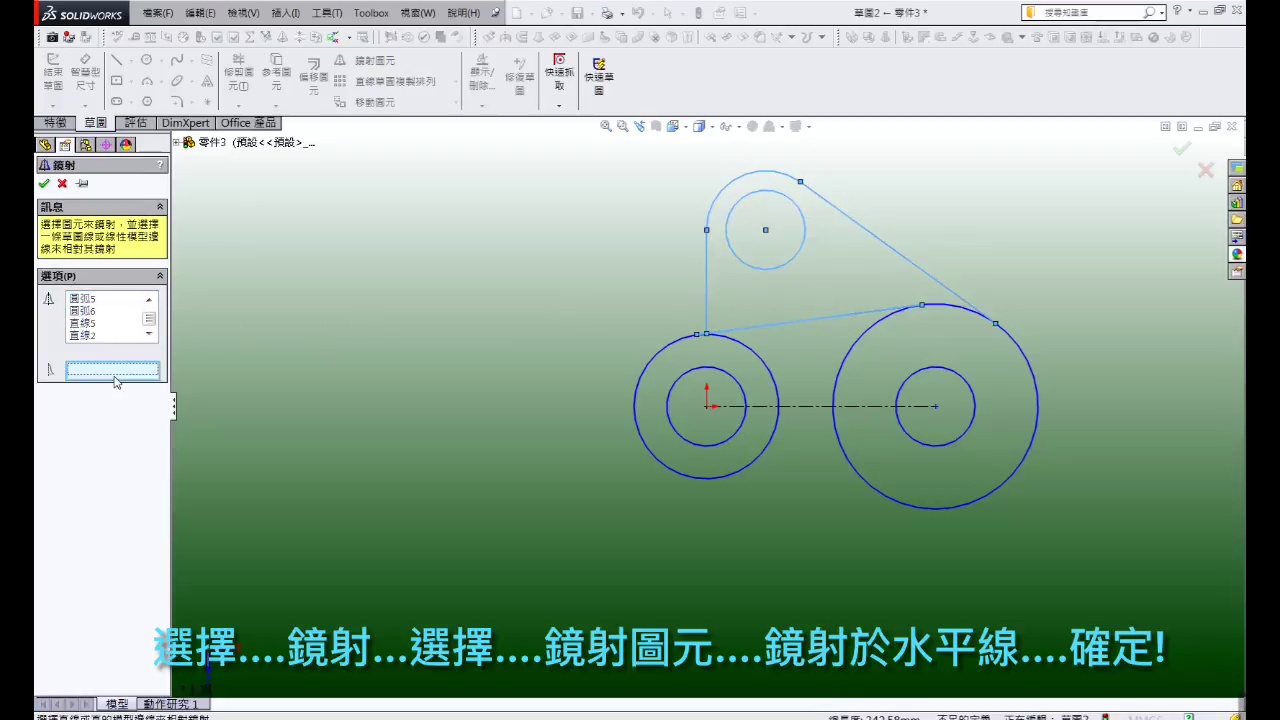
click(806, 410)
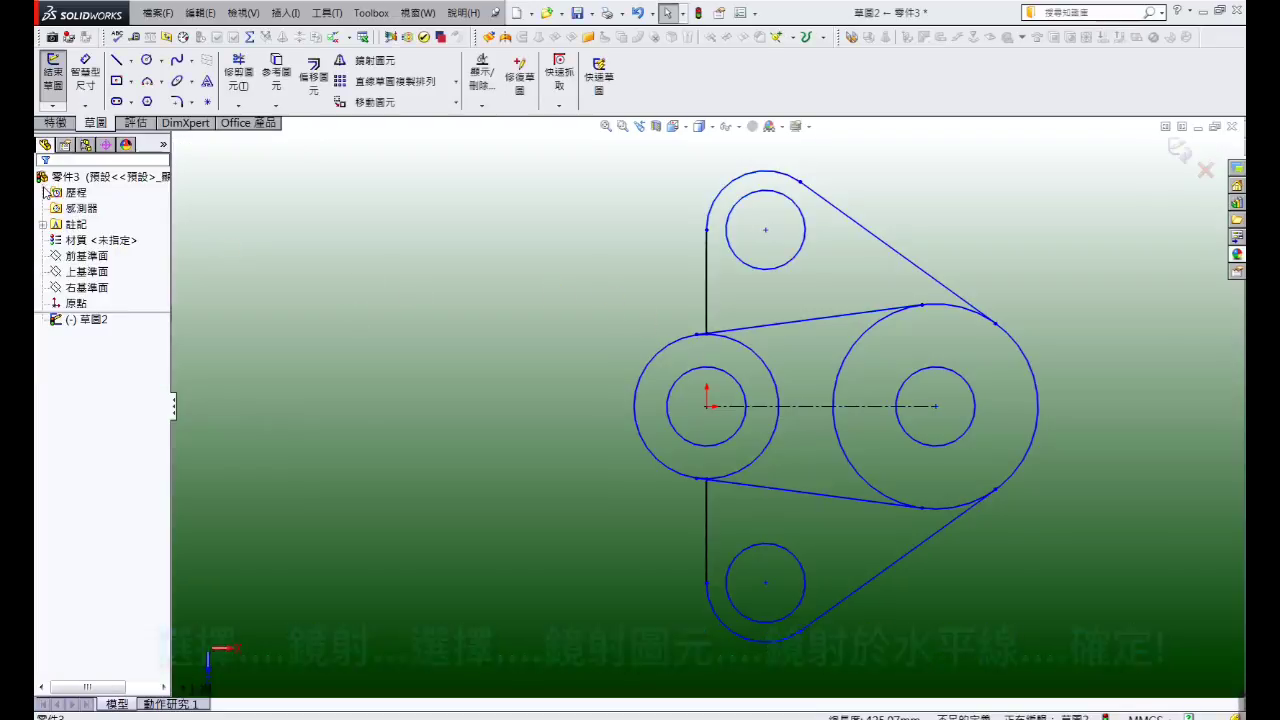
key(Return)
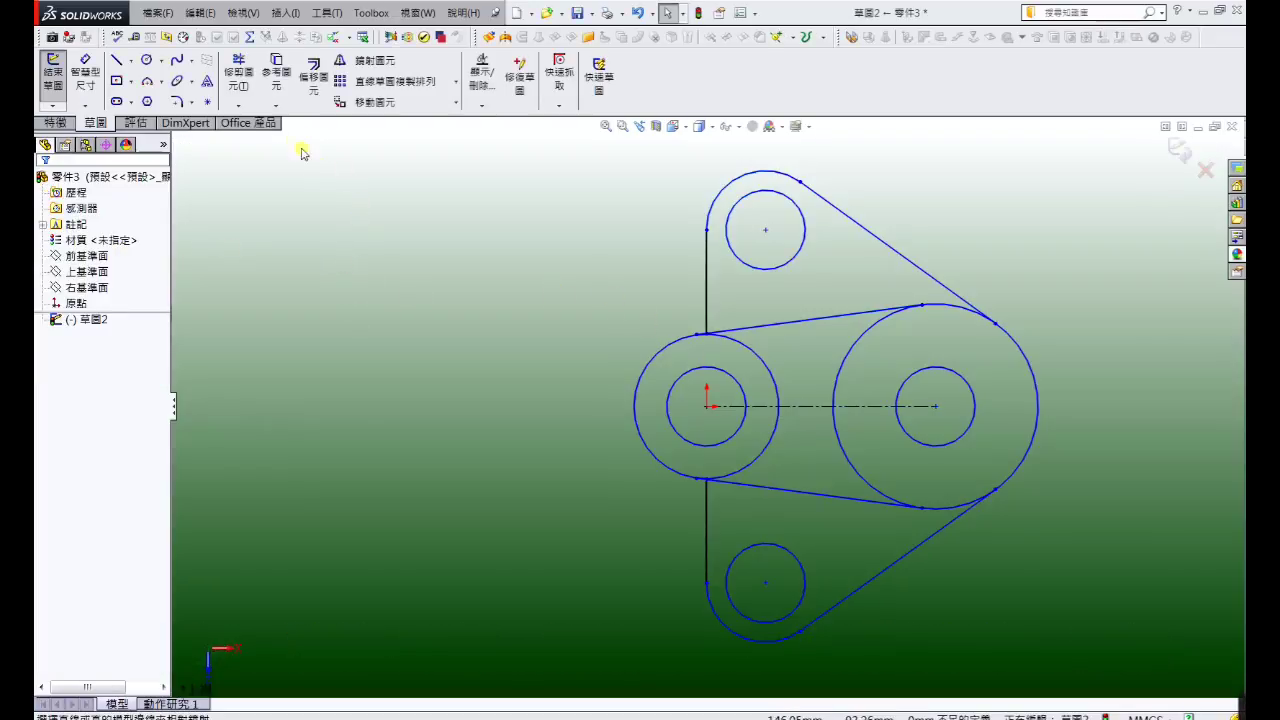
Step: Trim away the left outer circle's inner arc between the tangent lines
click(240, 80)
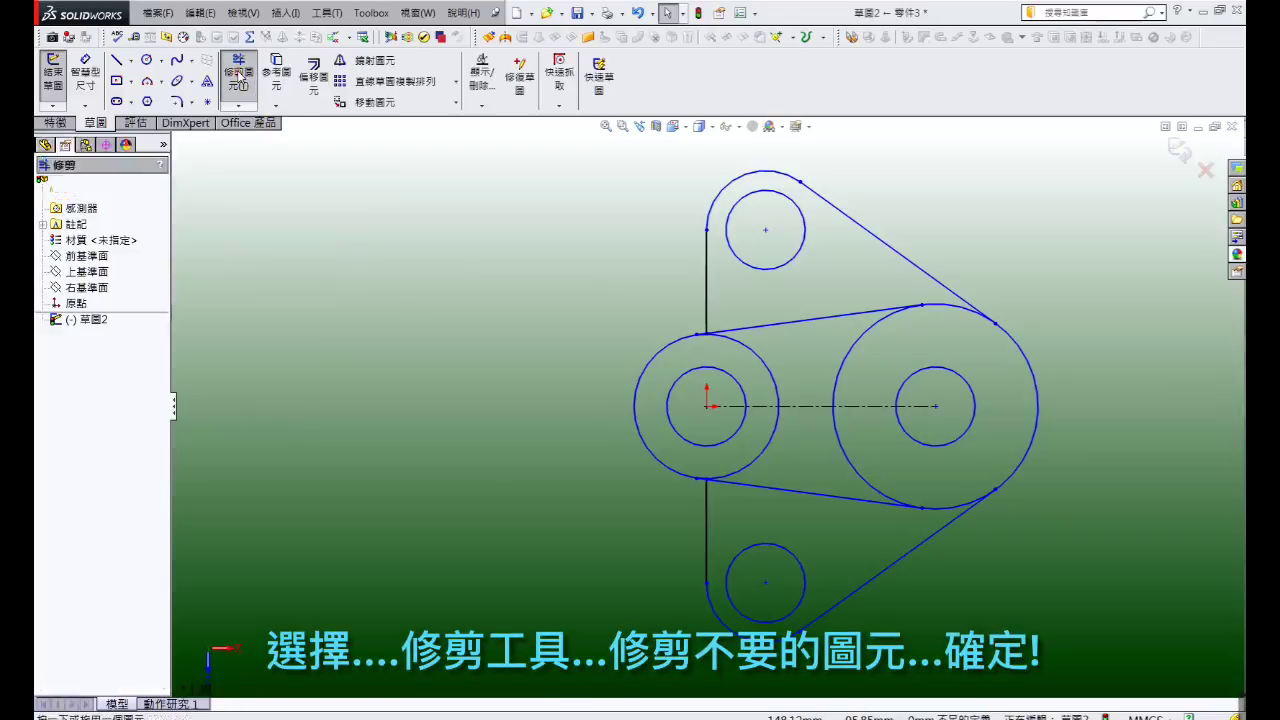
click(766, 370)
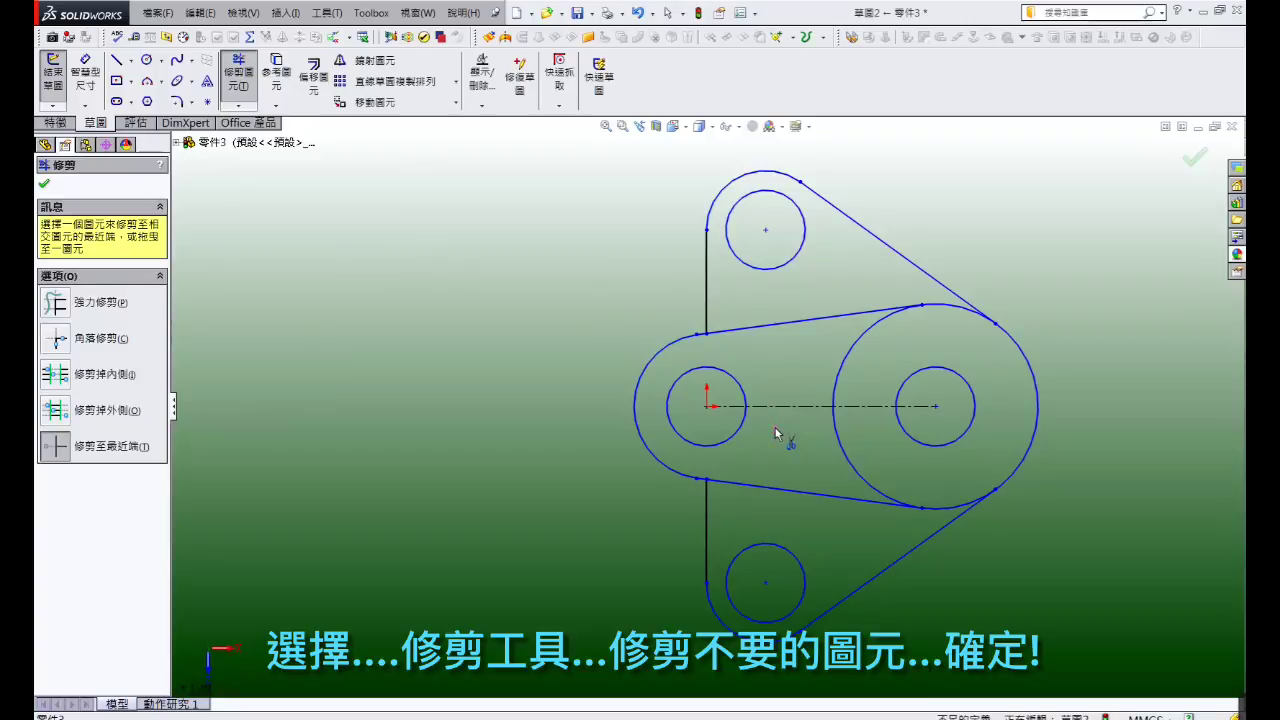
scroll(760, 438, down, 1)
scroll(705, 340, down, 2)
scroll(800, 375, up, 5)
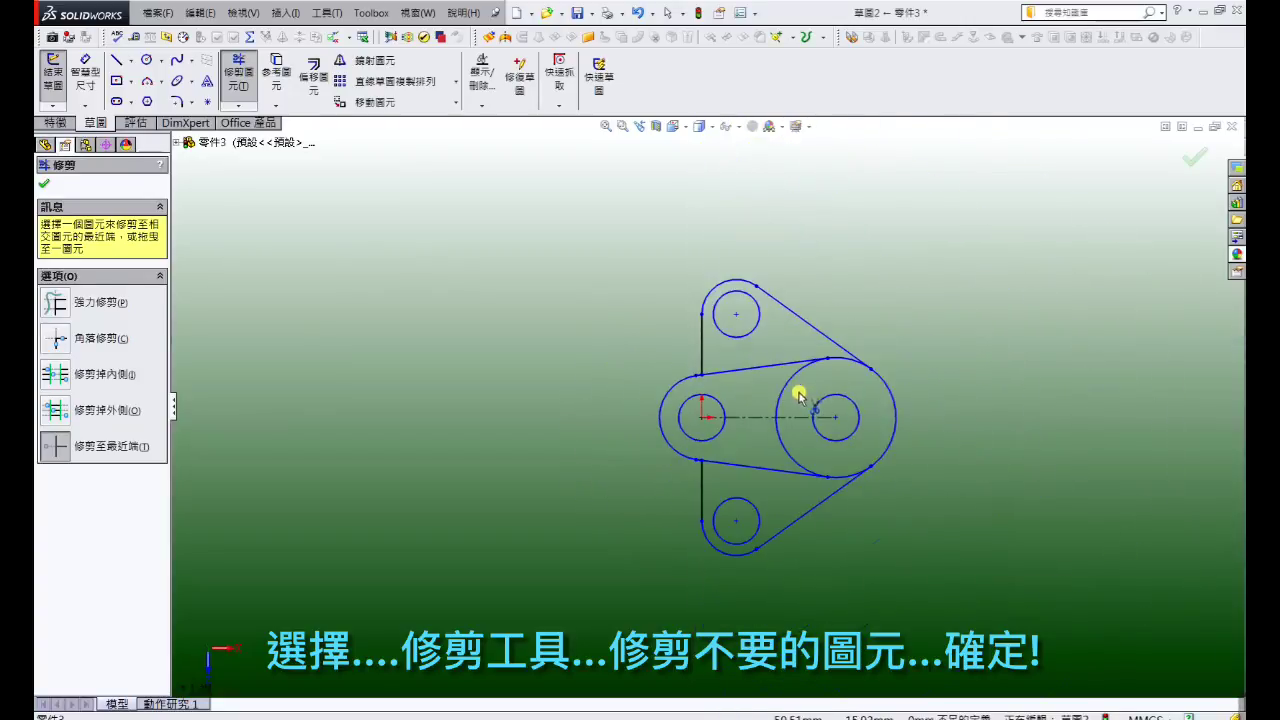
scroll(834, 449, down, 1)
scroll(834, 449, down, 1)
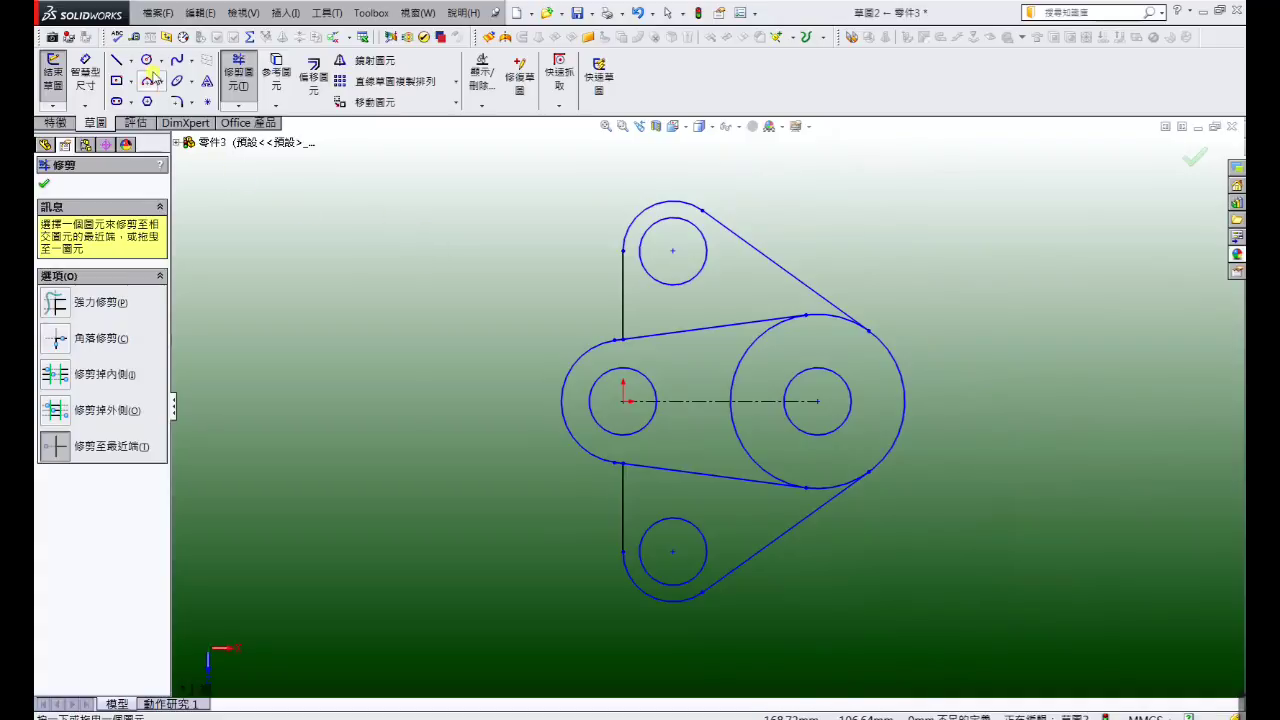
Step: Draw a roughly R49 circle concentric with the right boss and an R62.16 circle at the origin
click(149, 61)
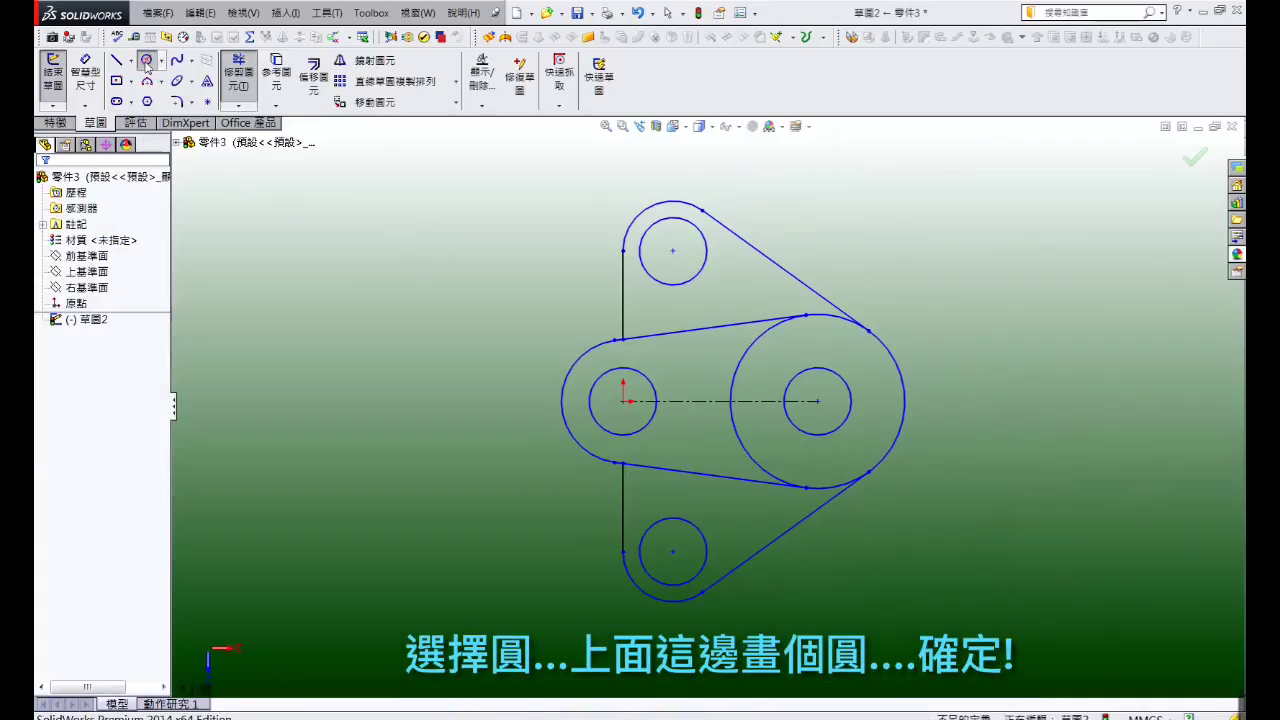
click(818, 401)
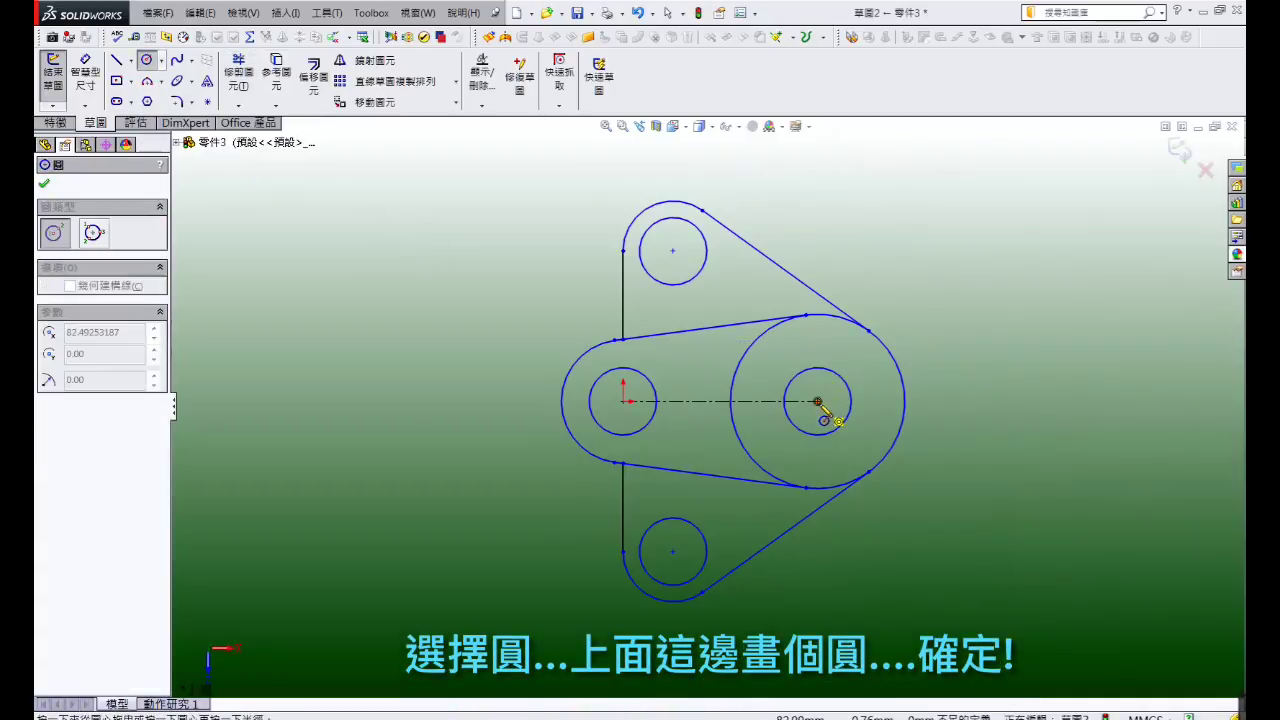
click(847, 297)
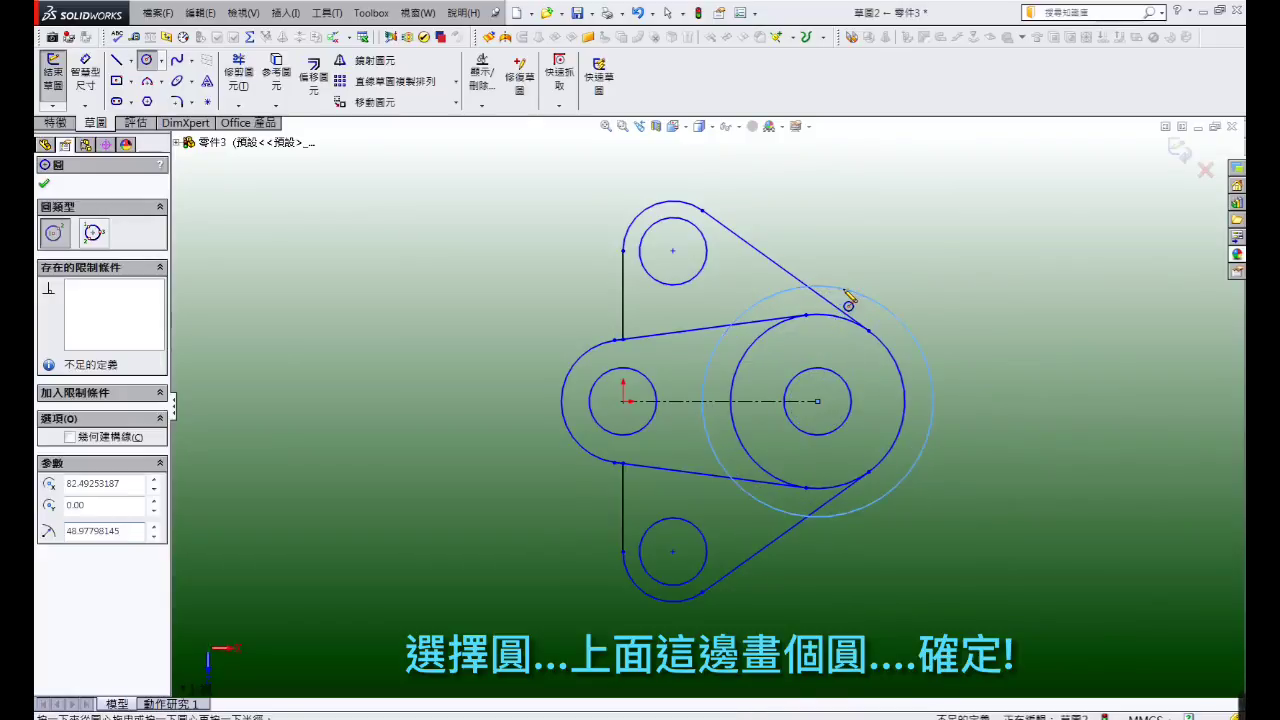
right_click(849, 292)
click(852, 259)
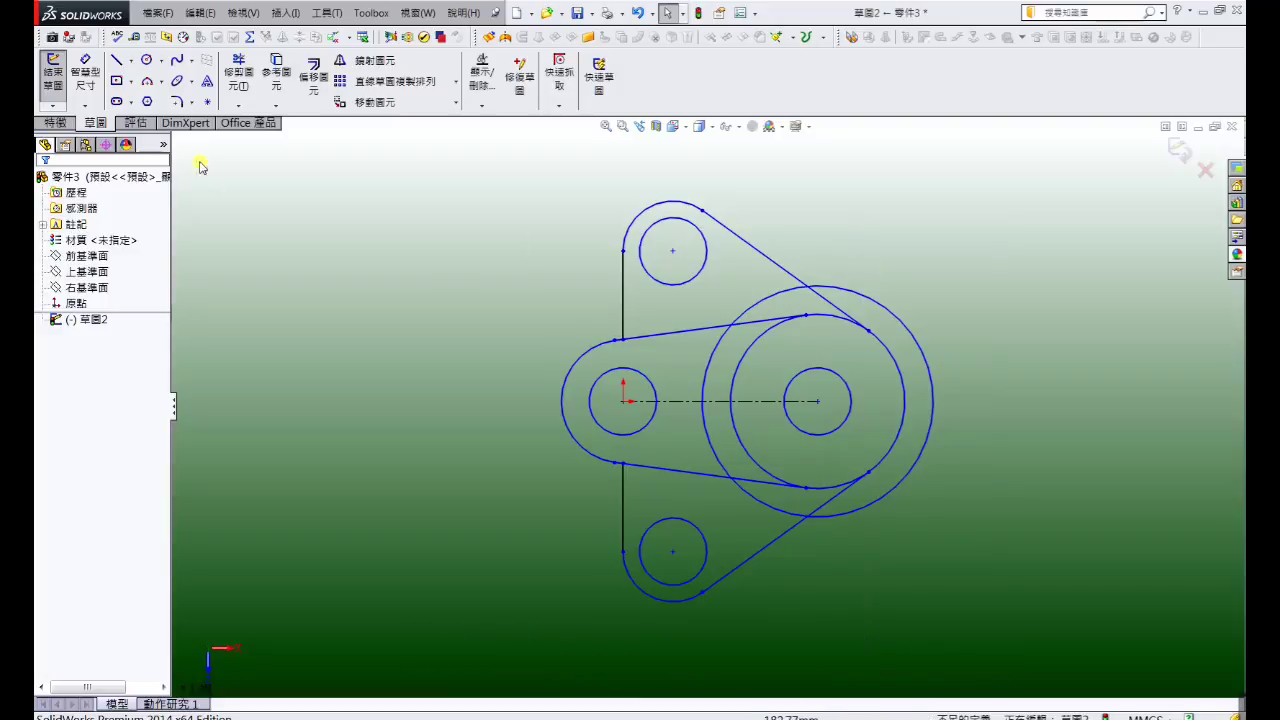
click(147, 60)
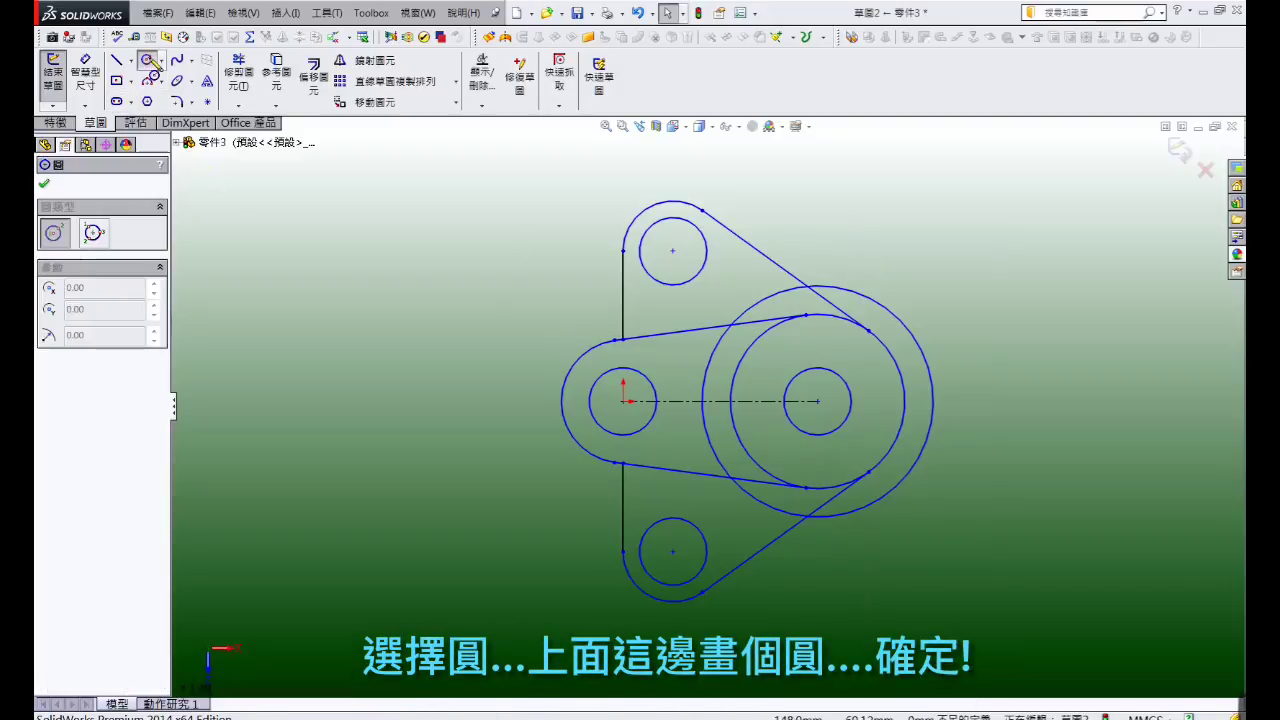
click(623, 402)
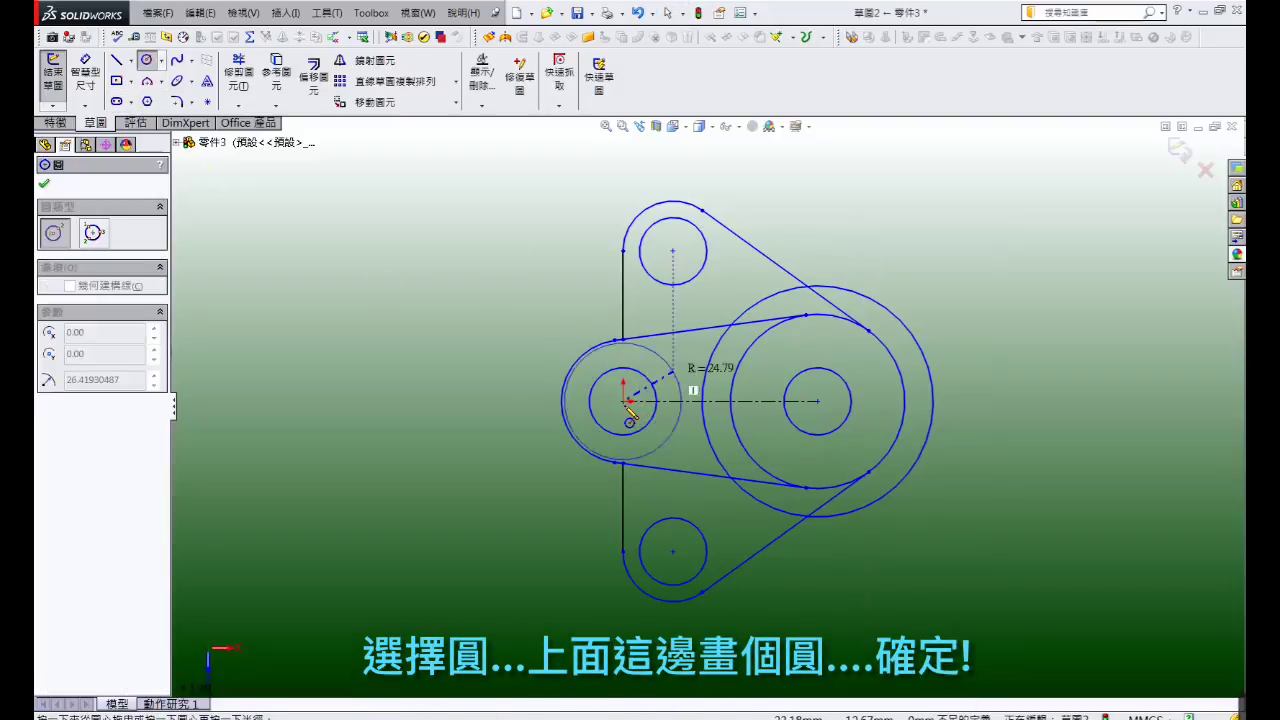
click(767, 419)
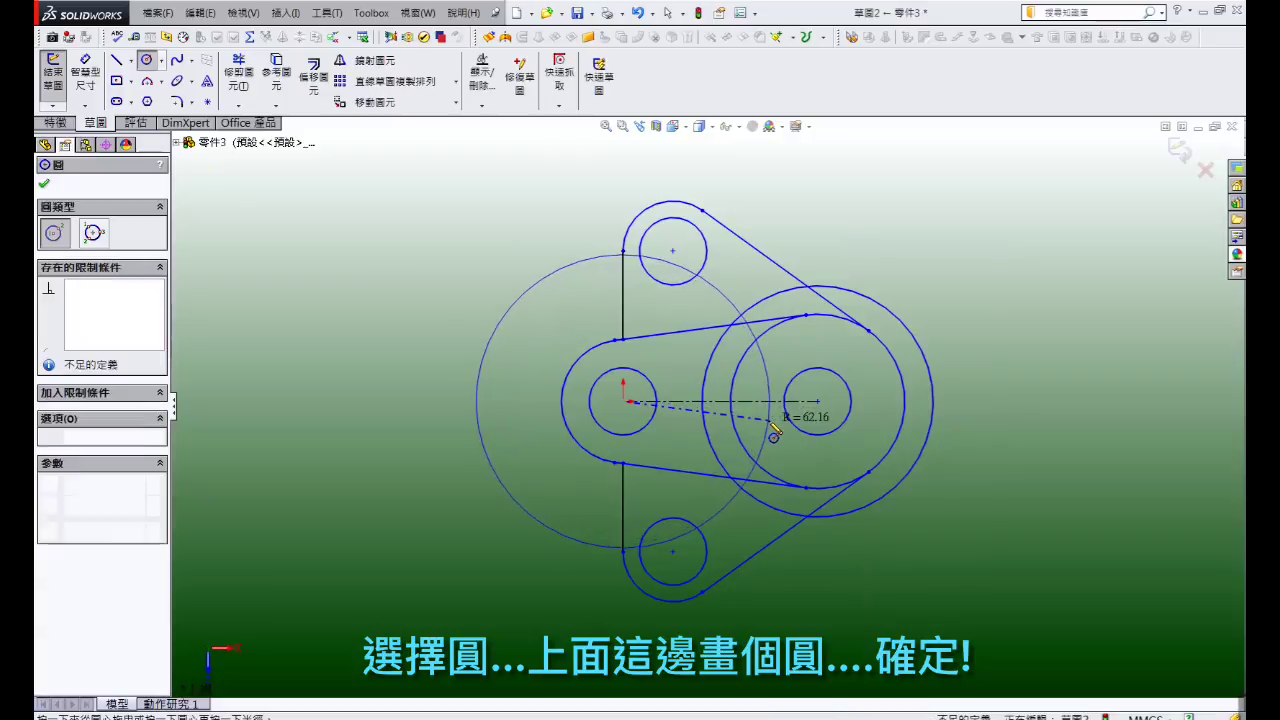
right_click(772, 432)
click(808, 261)
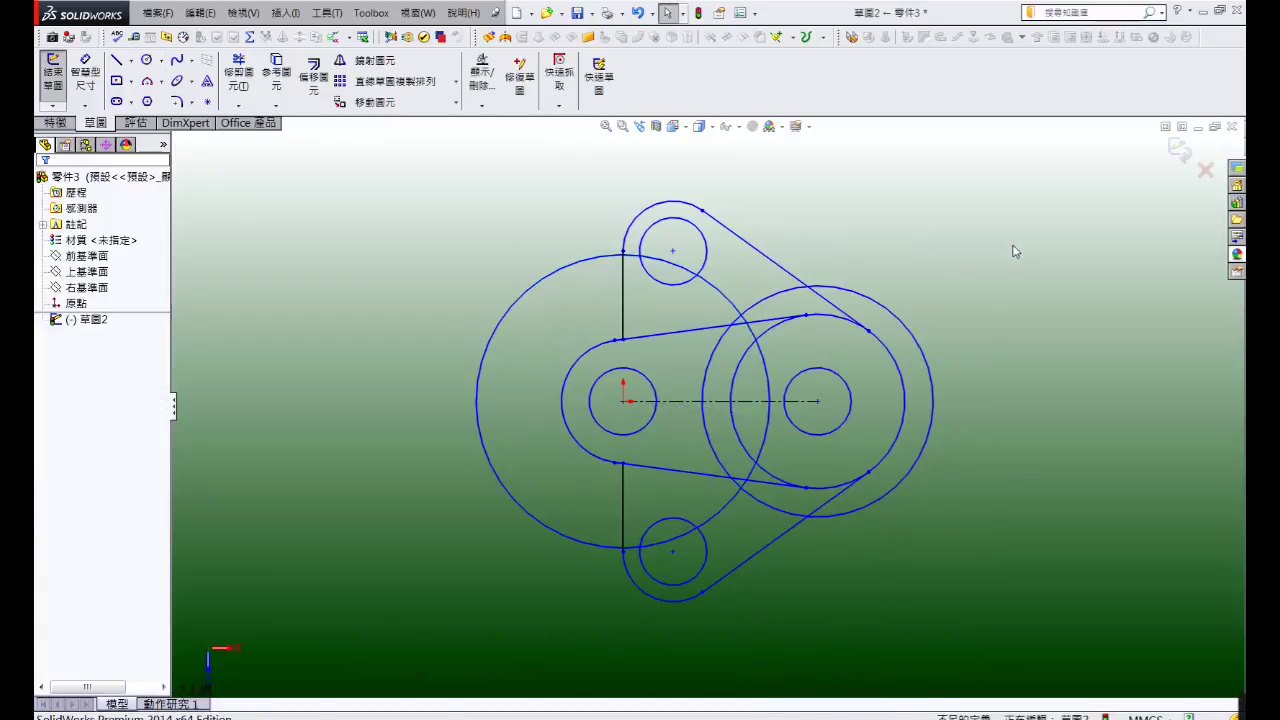
Step: Trim the curve between the upper small and large circles and the large left arc pieces
click(250, 82)
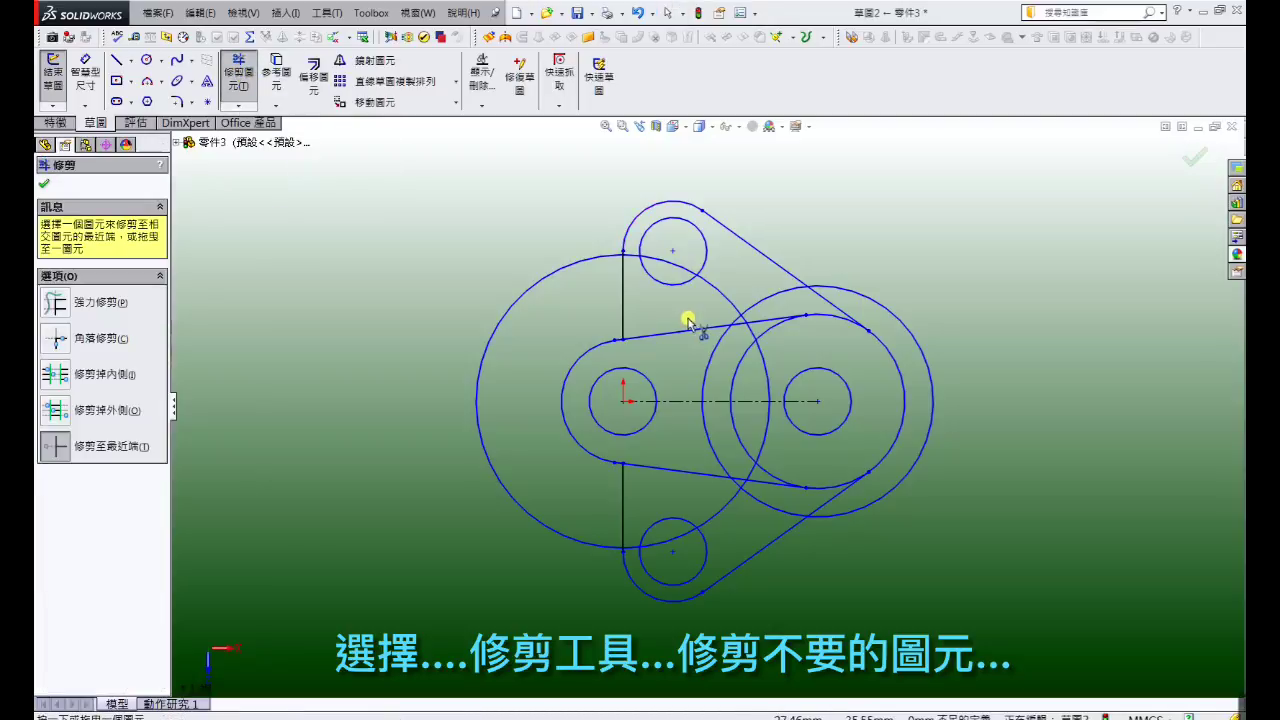
click(726, 300)
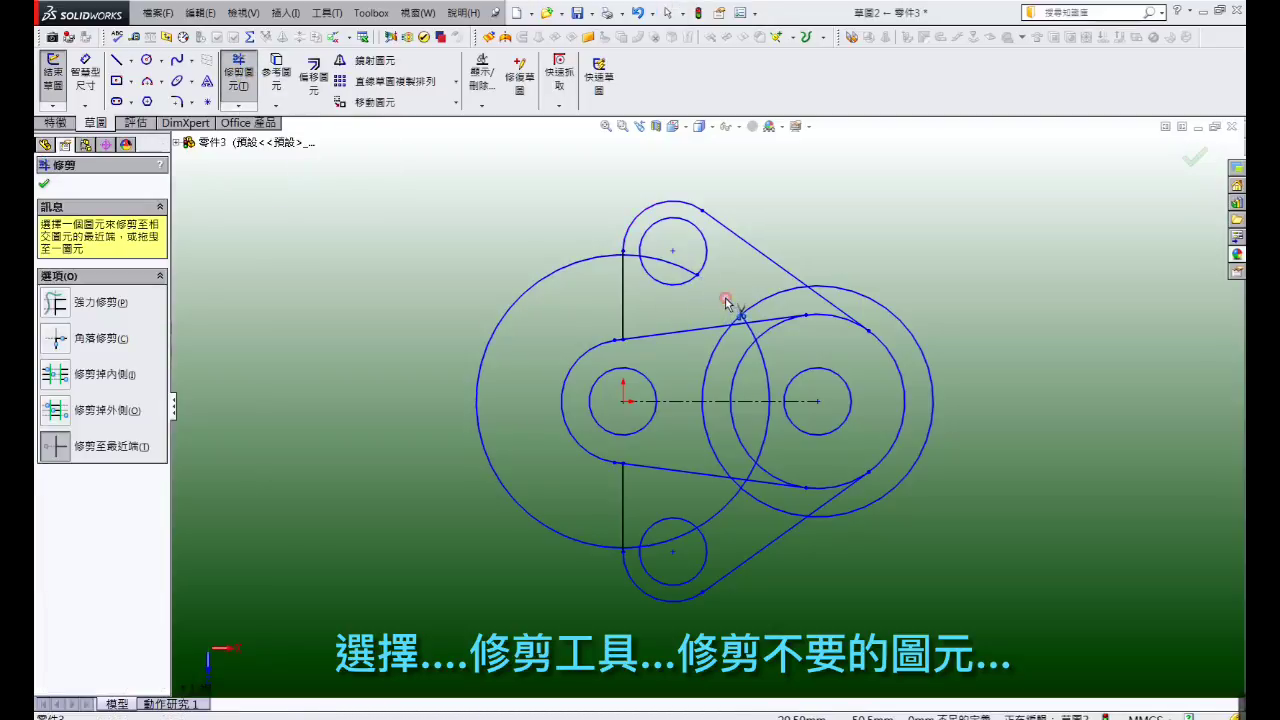
click(606, 260)
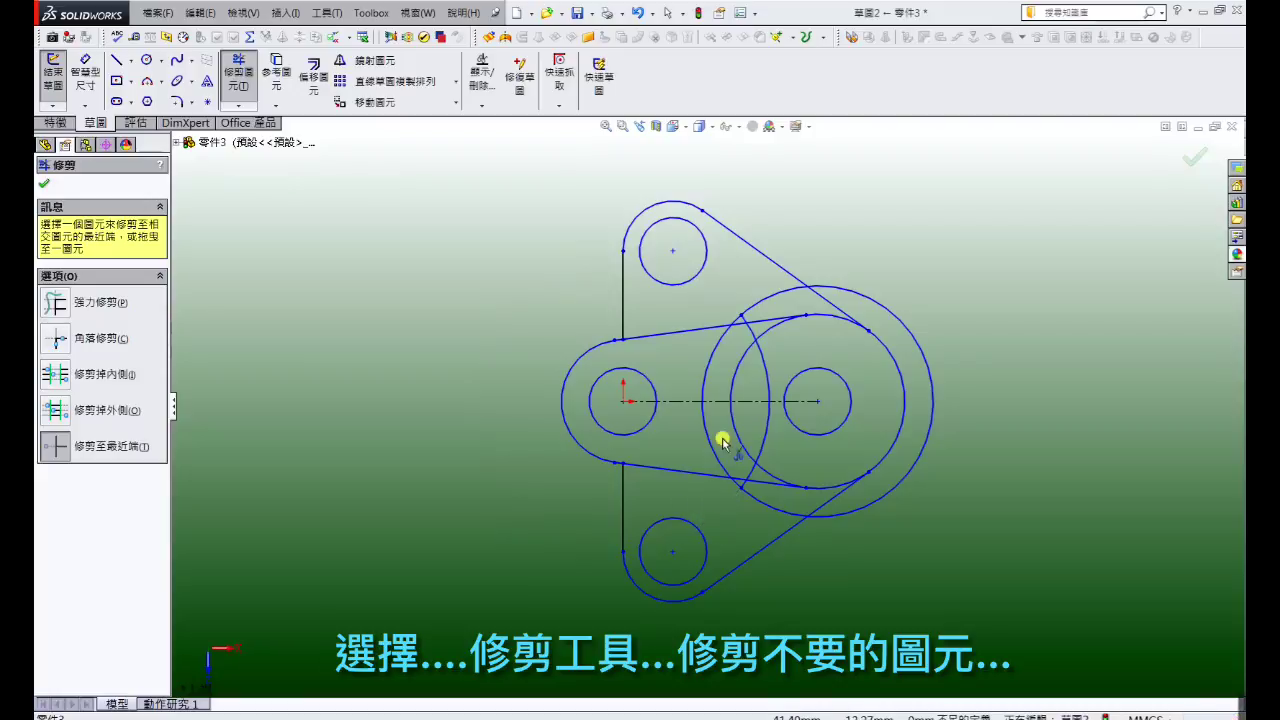
click(707, 381)
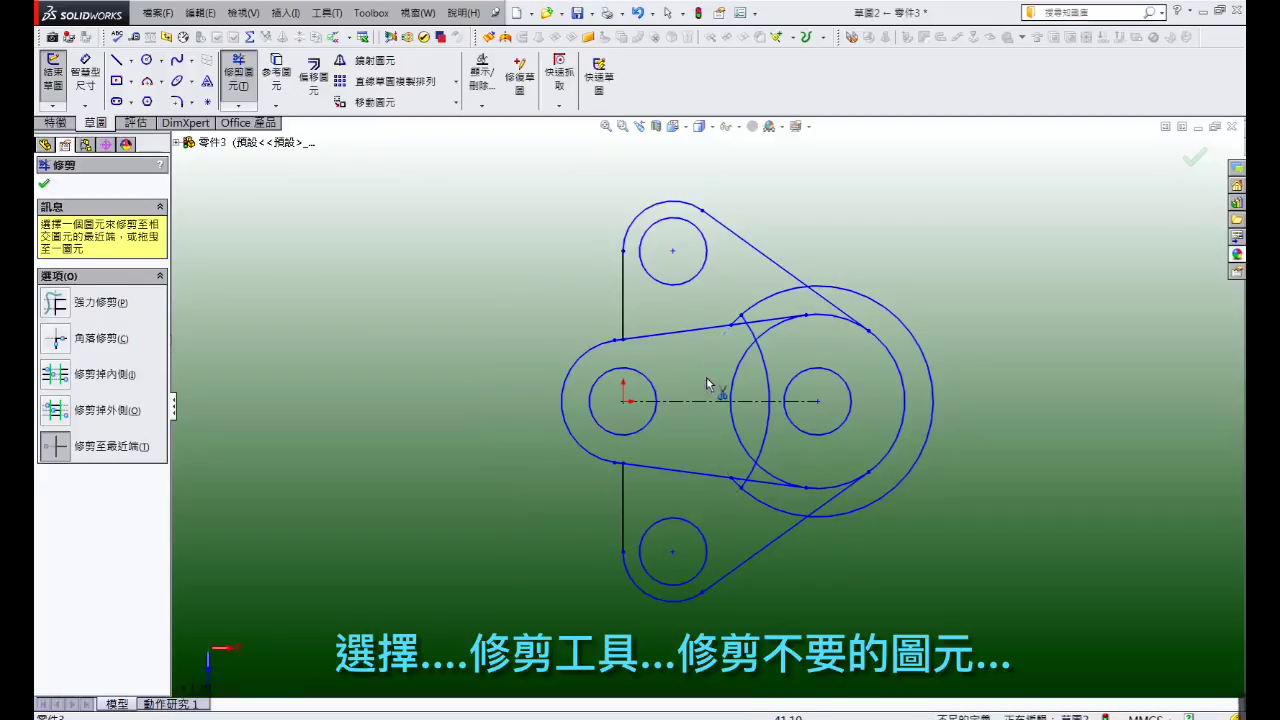
Step: Trim the arc piece below the centerline and the short upper and lower corner segments
scroll(723, 360, down, 3)
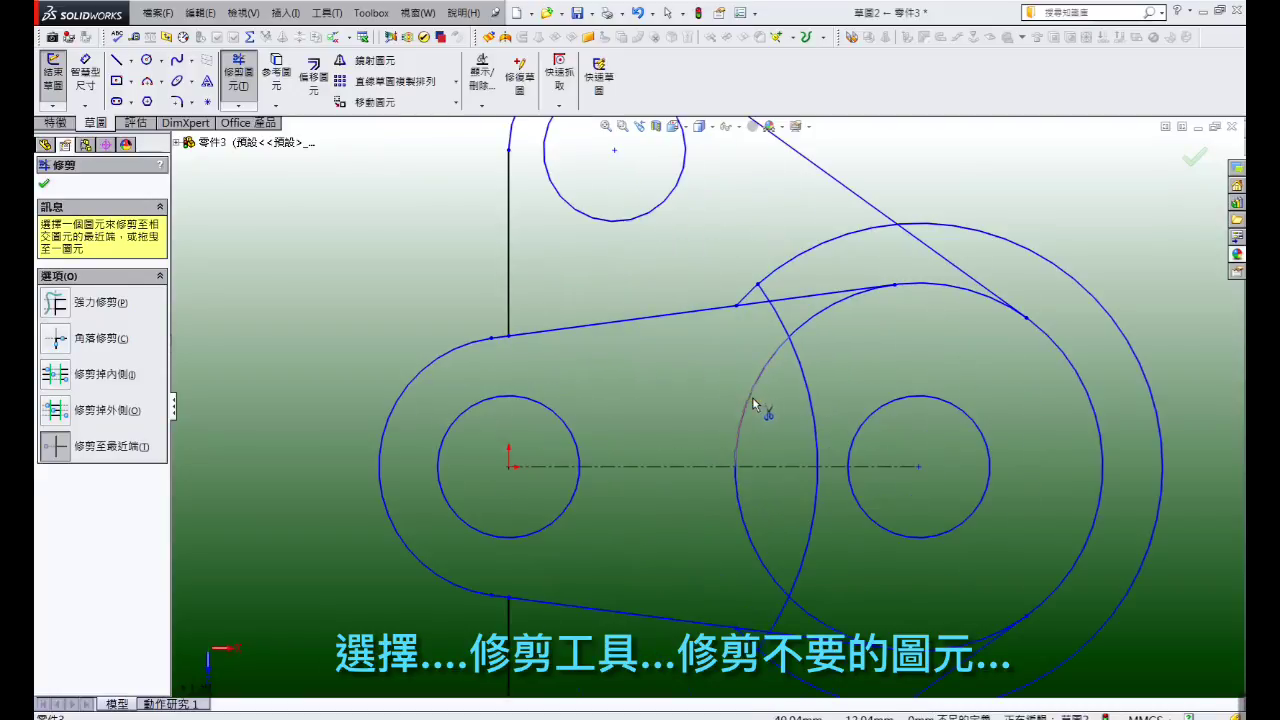
click(740, 505)
scroll(756, 320, down, 2)
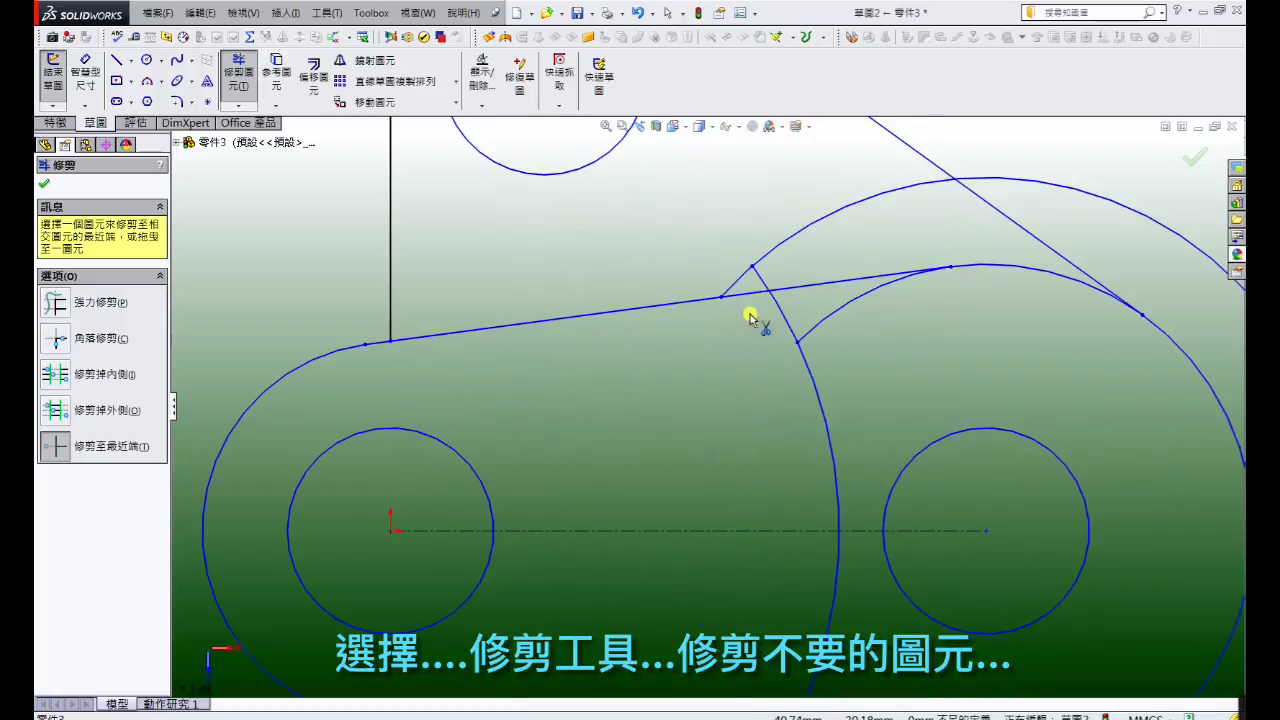
click(736, 285)
scroll(760, 400, up, 2)
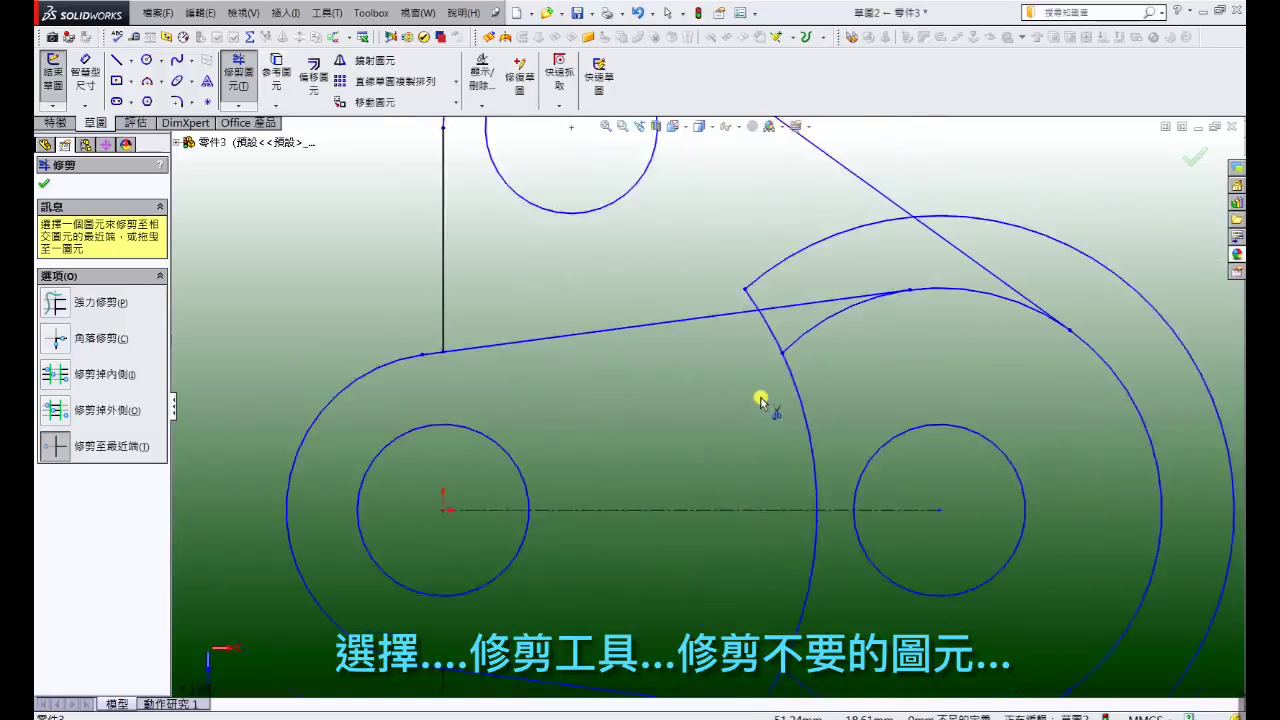
scroll(688, 480, up, 2)
scroll(710, 552, down, 2)
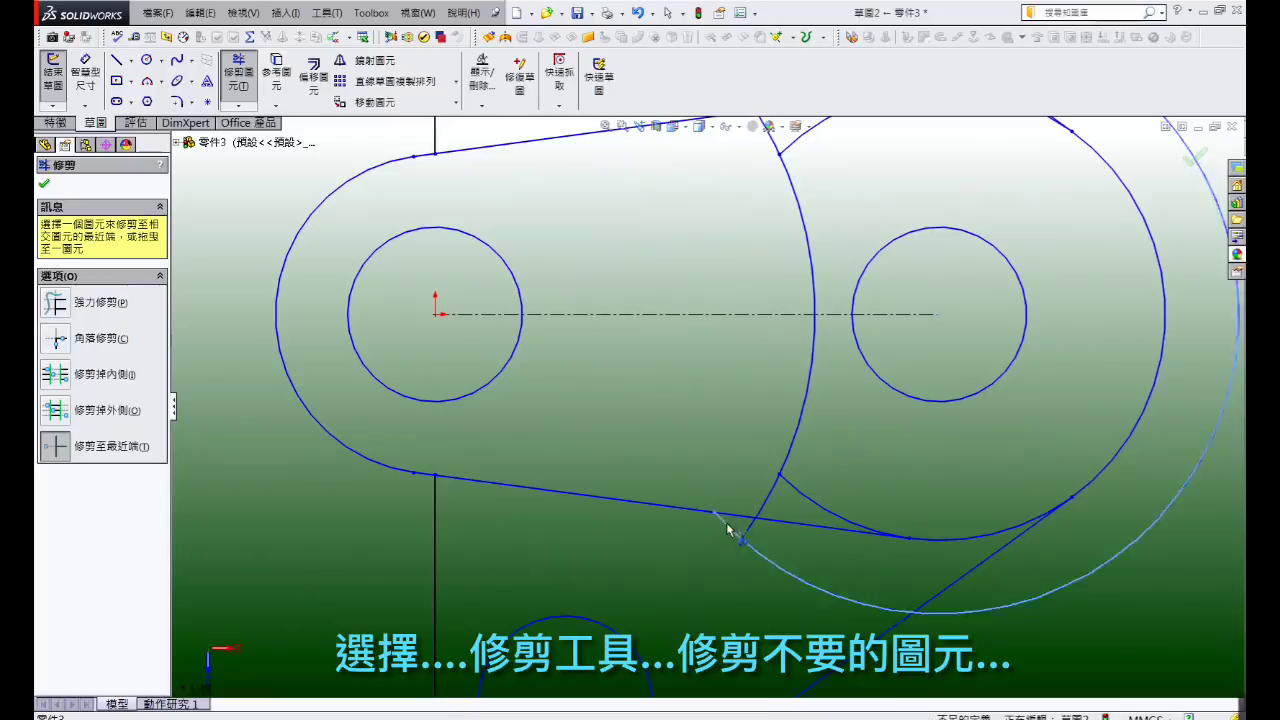
click(728, 532)
scroll(712, 396, up, 2)
scroll(712, 396, up, 2)
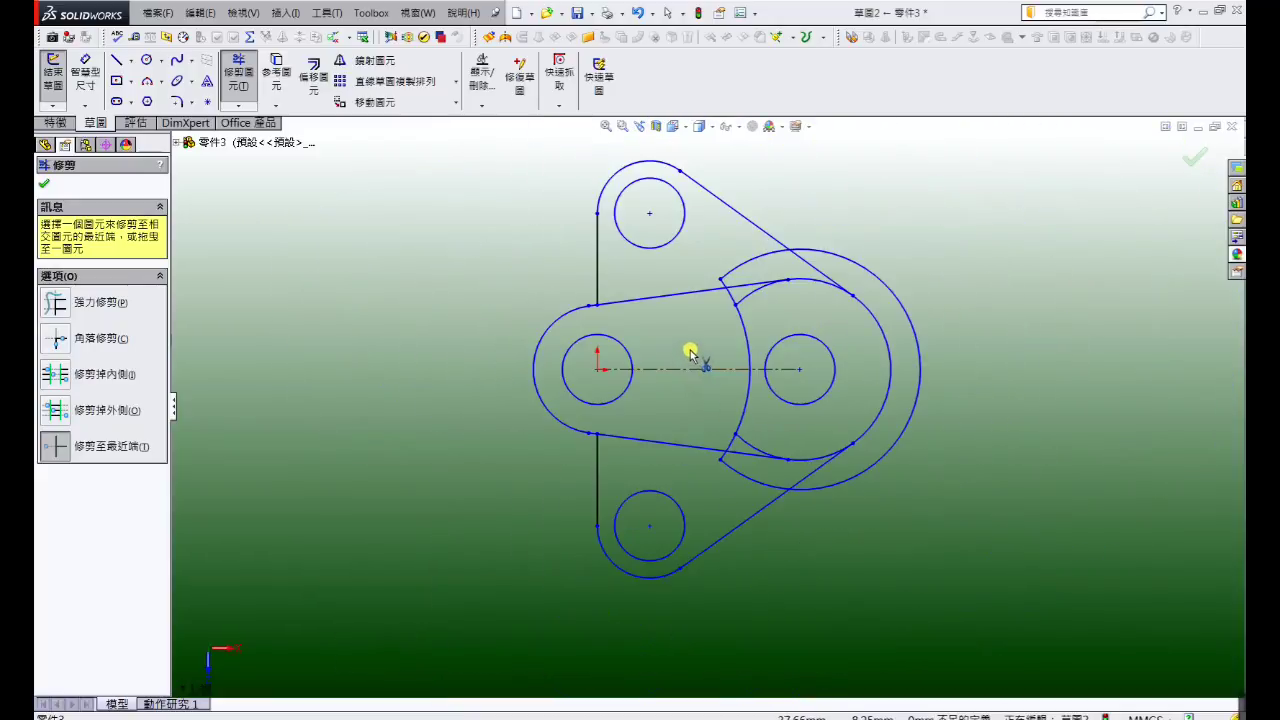
click(90, 79)
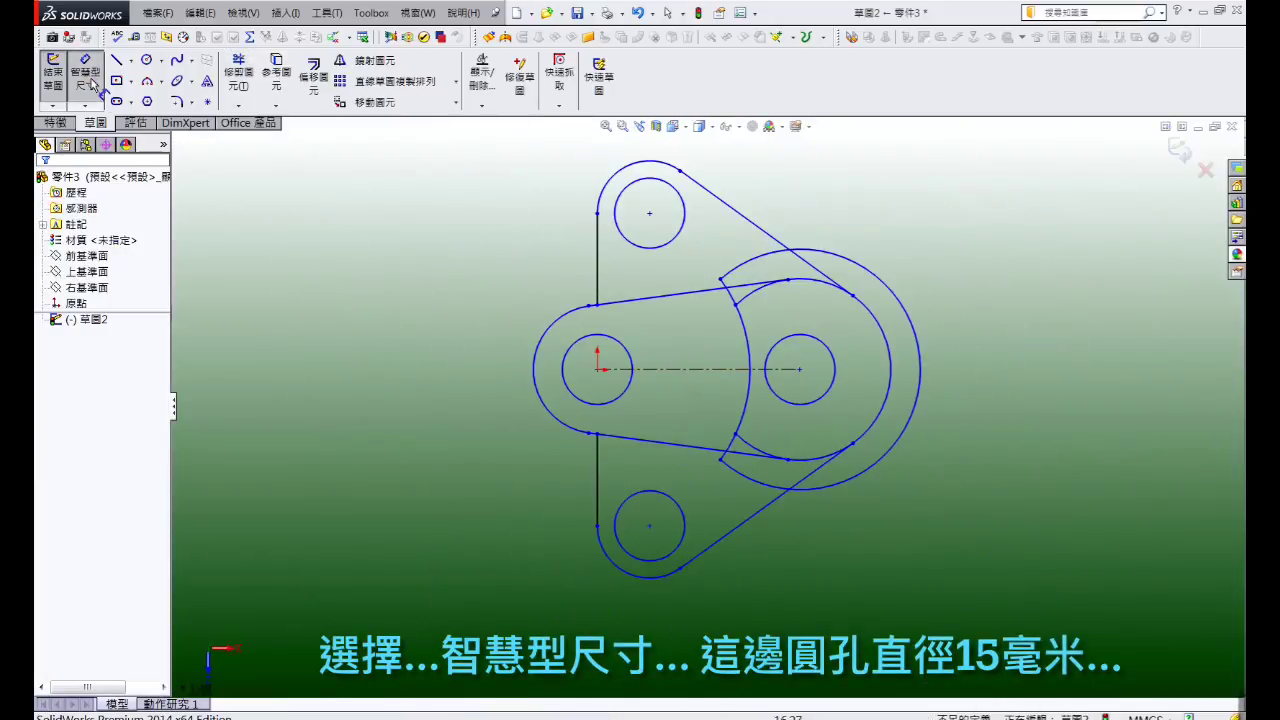
Step: Dimension the left hole at ⌀15, the horizontal hole spacing at 70 and the vertical spacing at 60
click(631, 357)
click(652, 361)
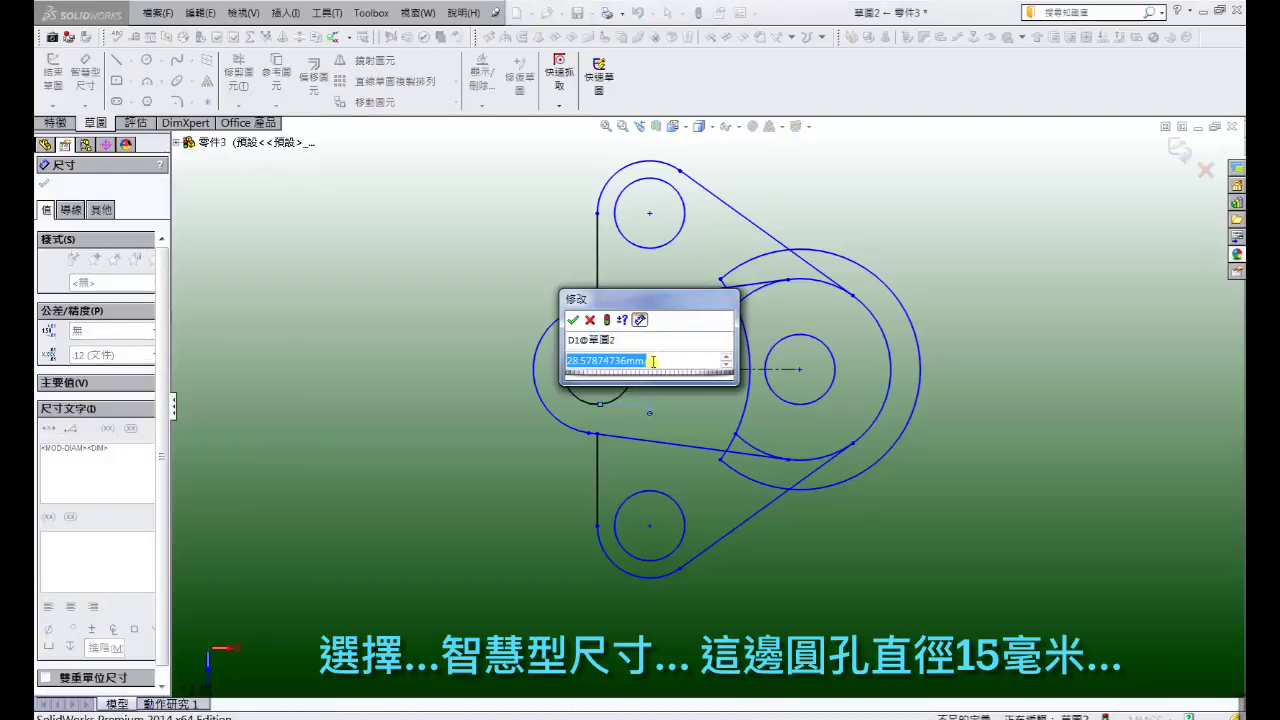
text(15)
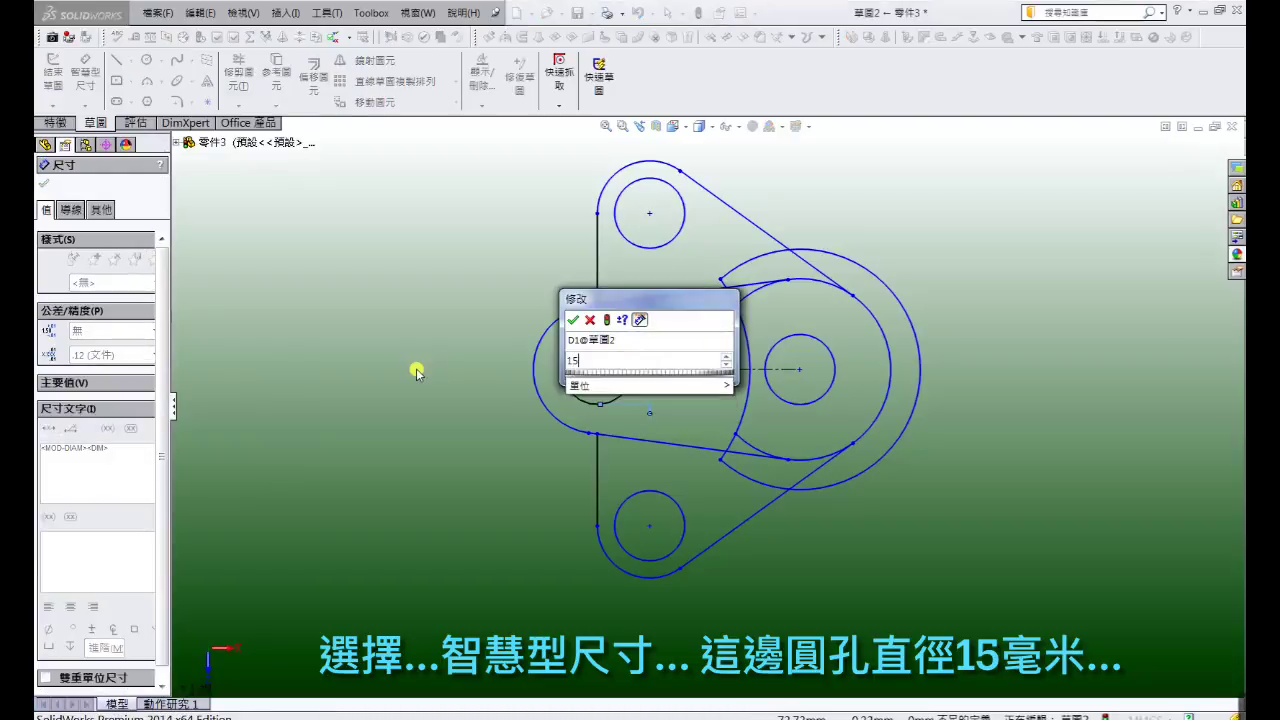
key(Return)
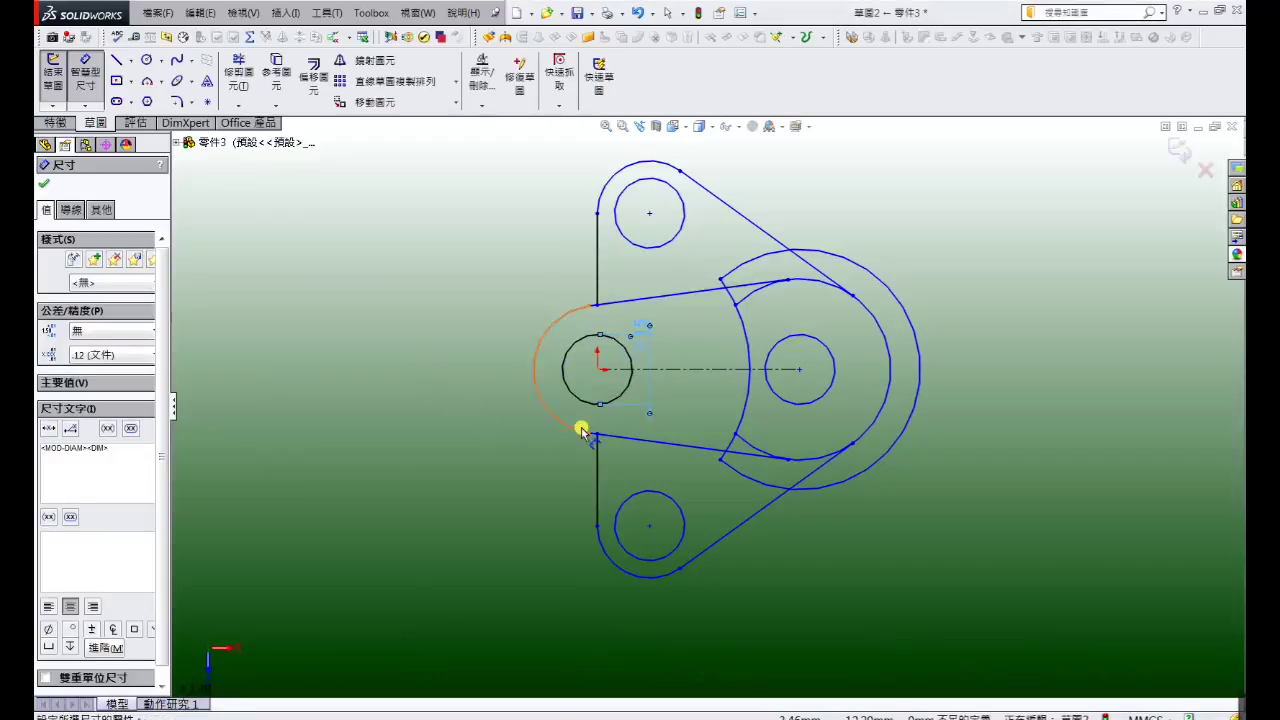
click(590, 410)
click(784, 400)
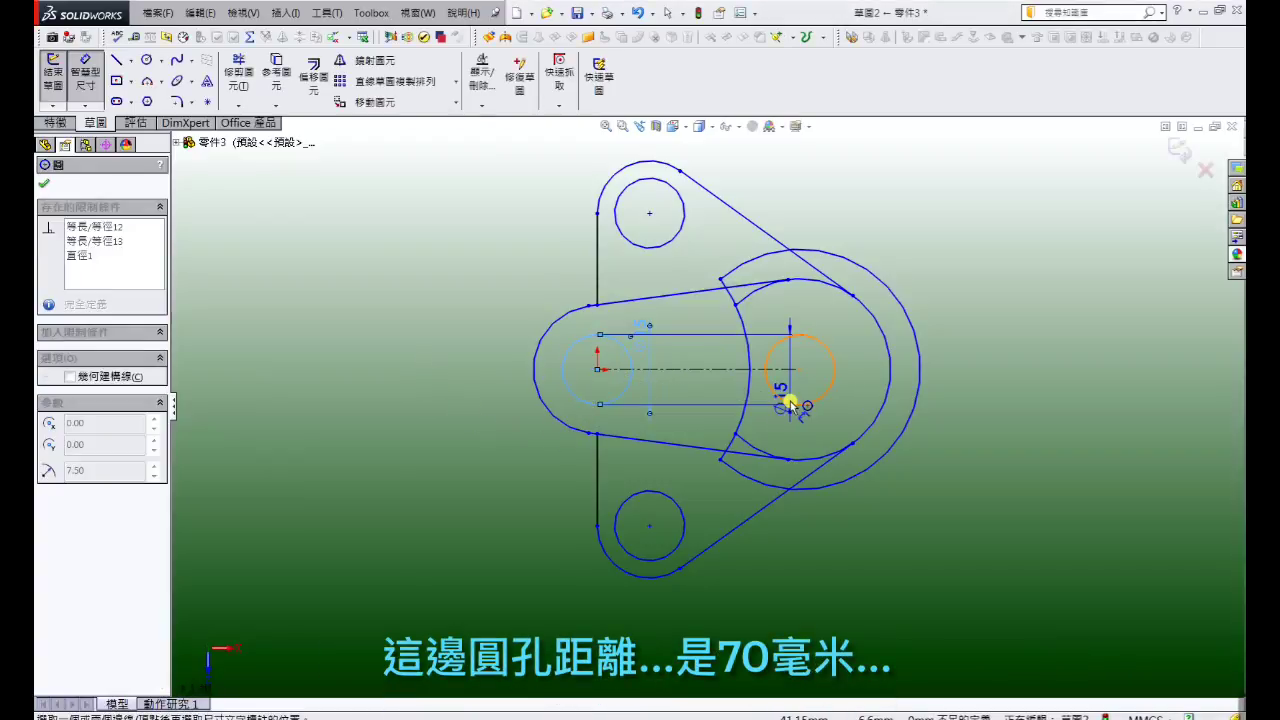
click(727, 418)
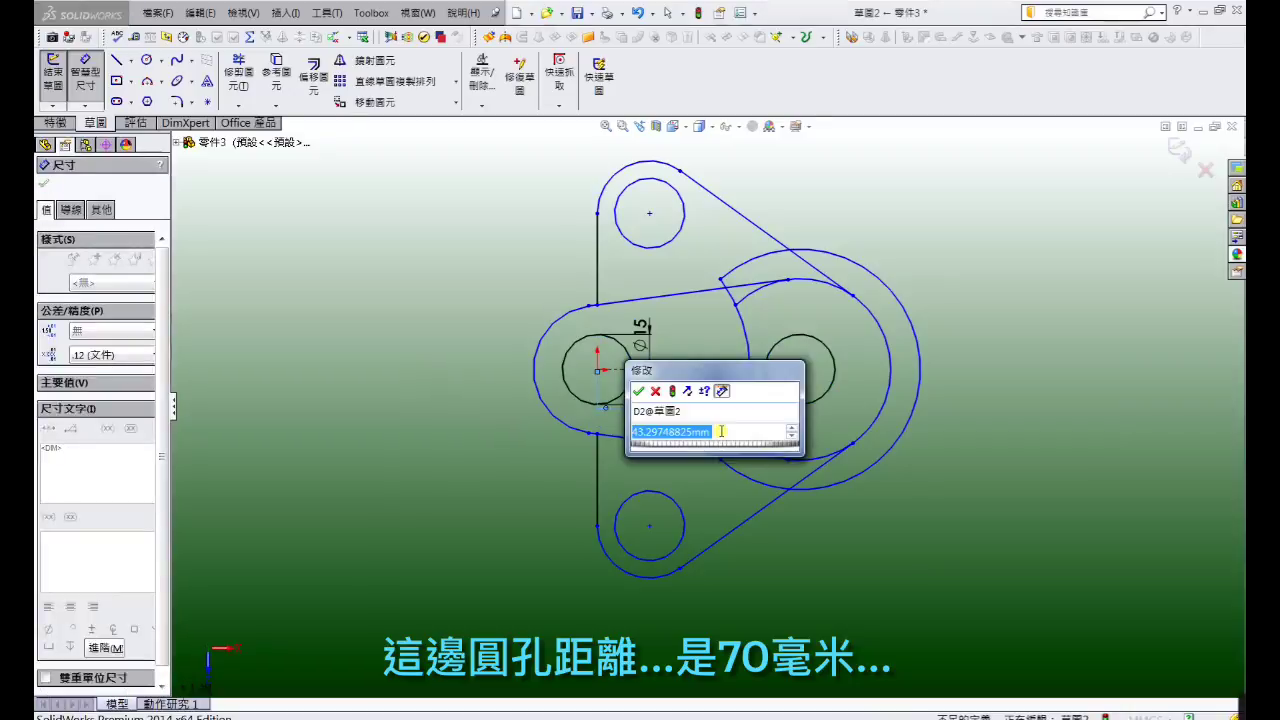
text(7)
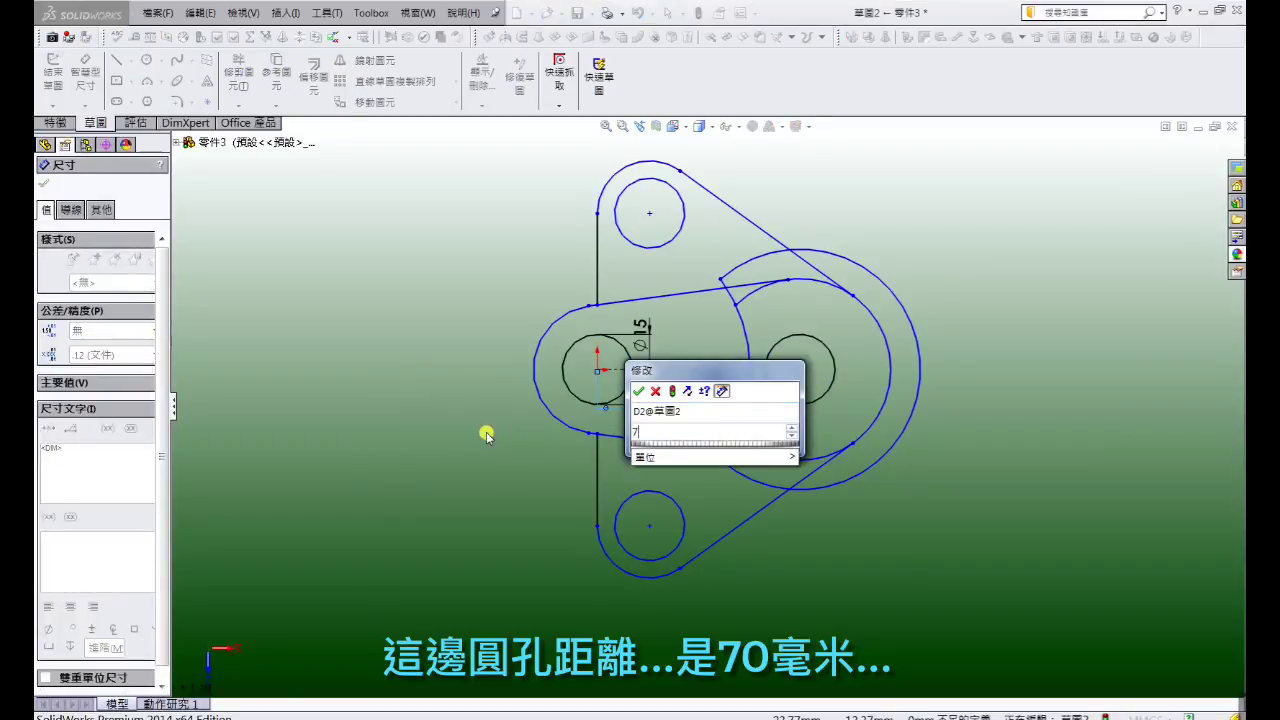
text(0)
key(Return)
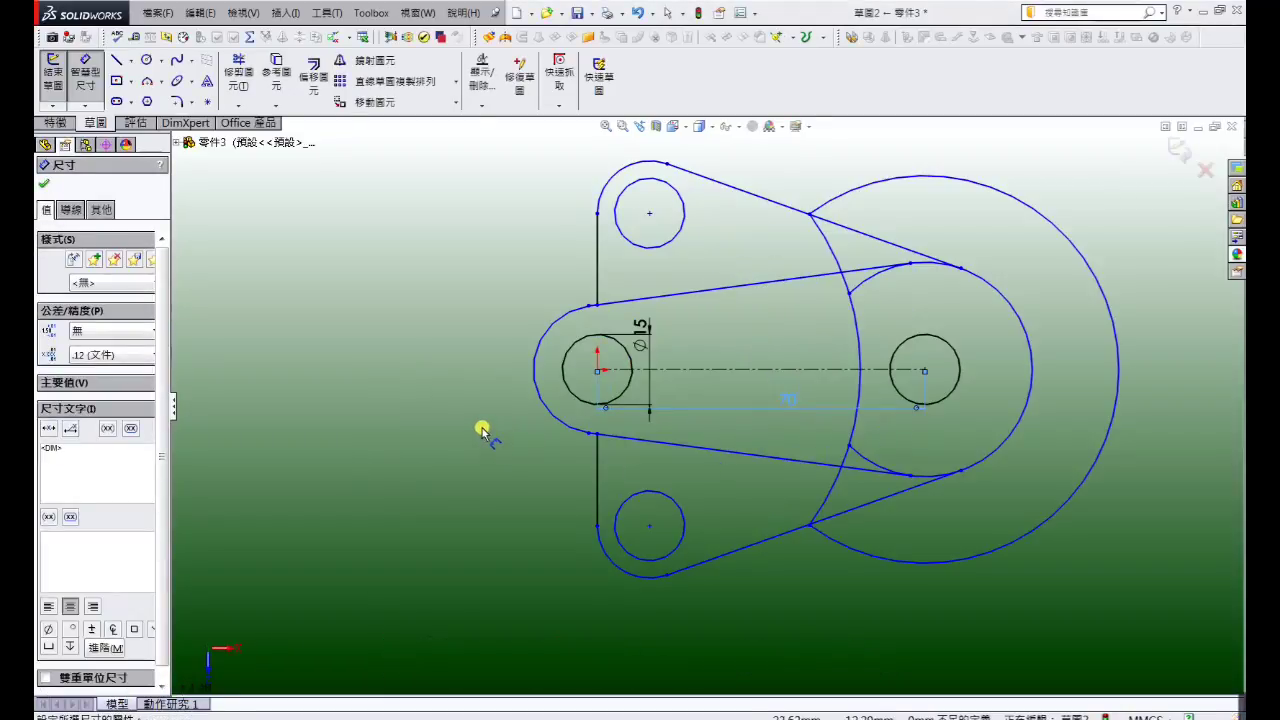
click(656, 246)
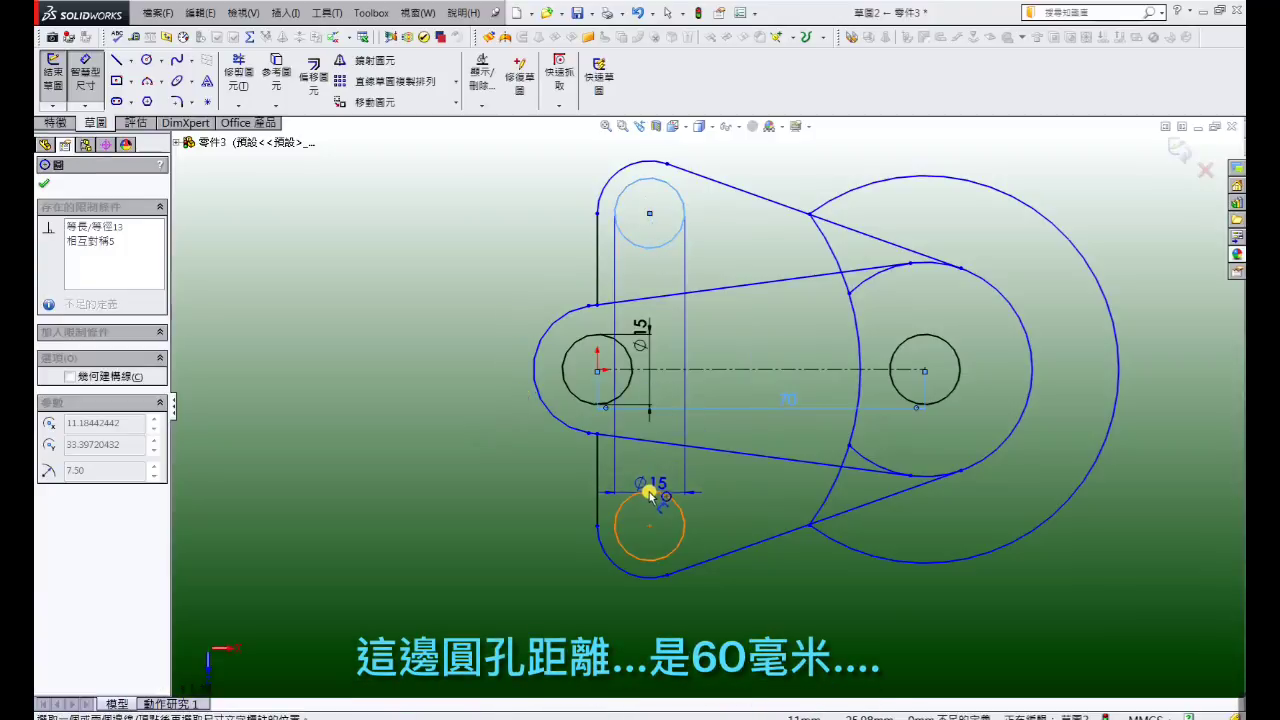
click(650, 500)
click(479, 387)
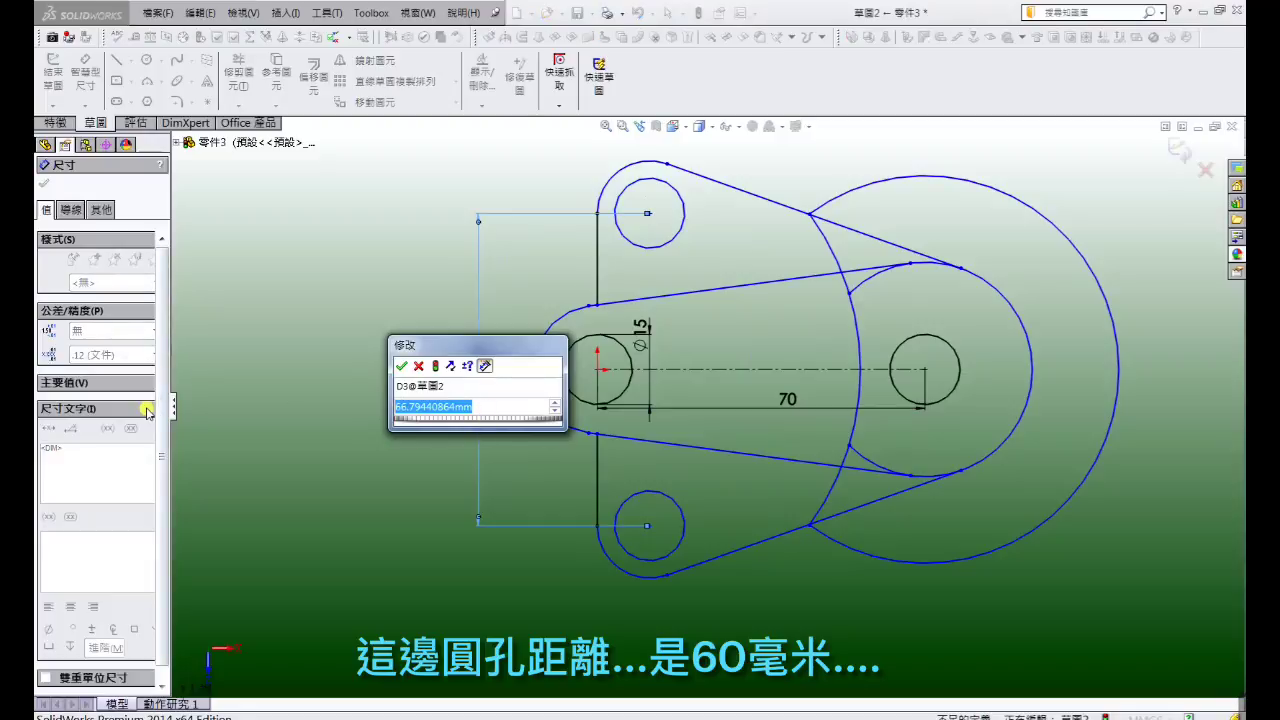
text(60)
key(Return)
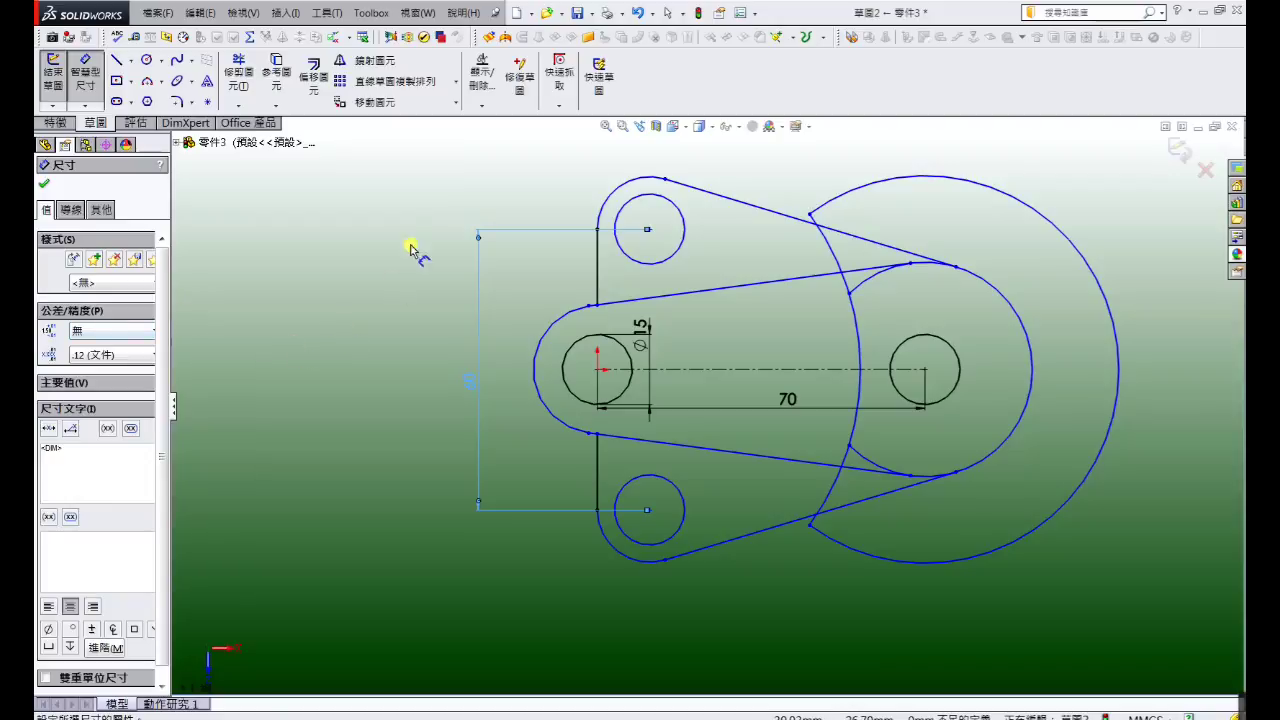
Step: Set the top-left outer fillet and the left outer arc to R14
click(608, 194)
click(588, 176)
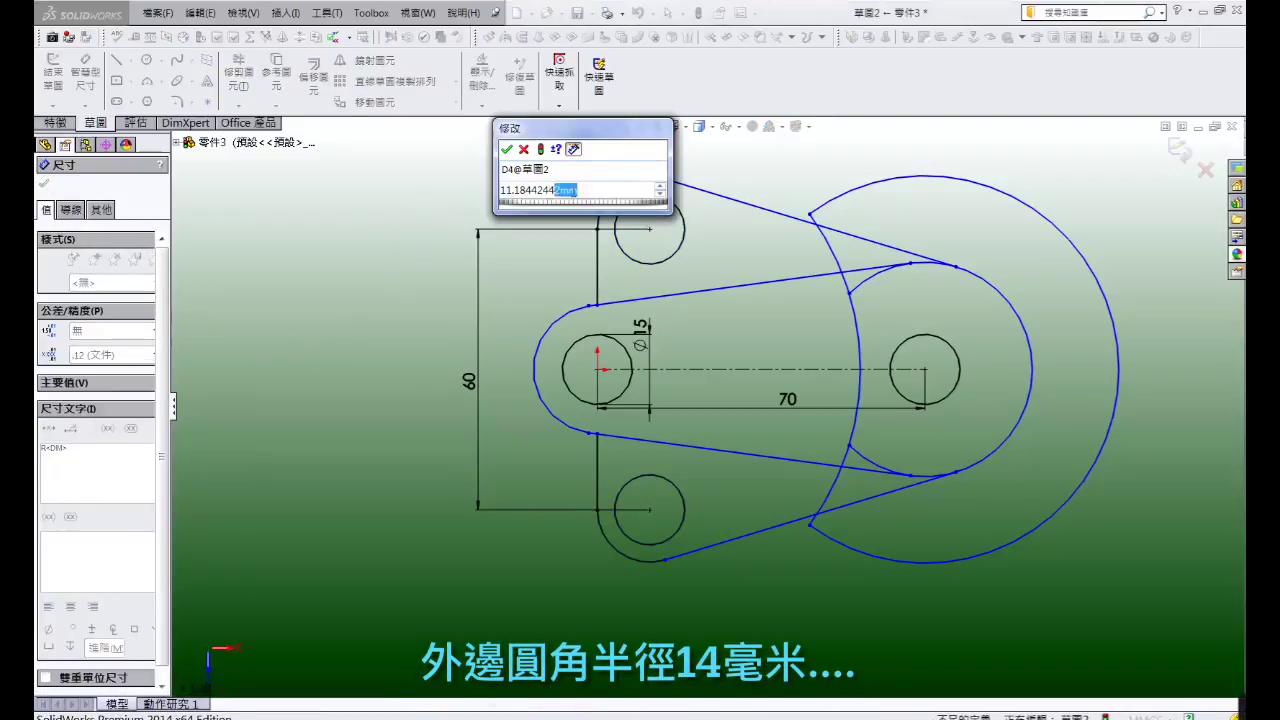
text(14)
key(Return)
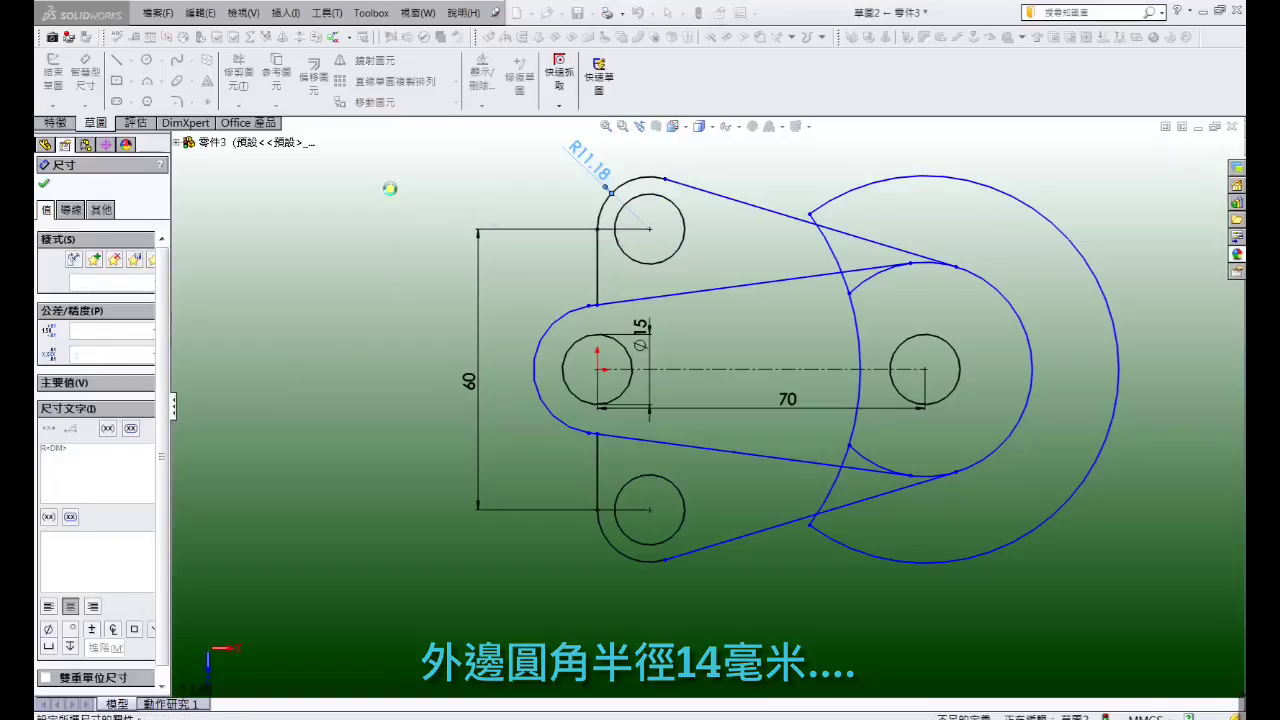
click(548, 333)
click(513, 298)
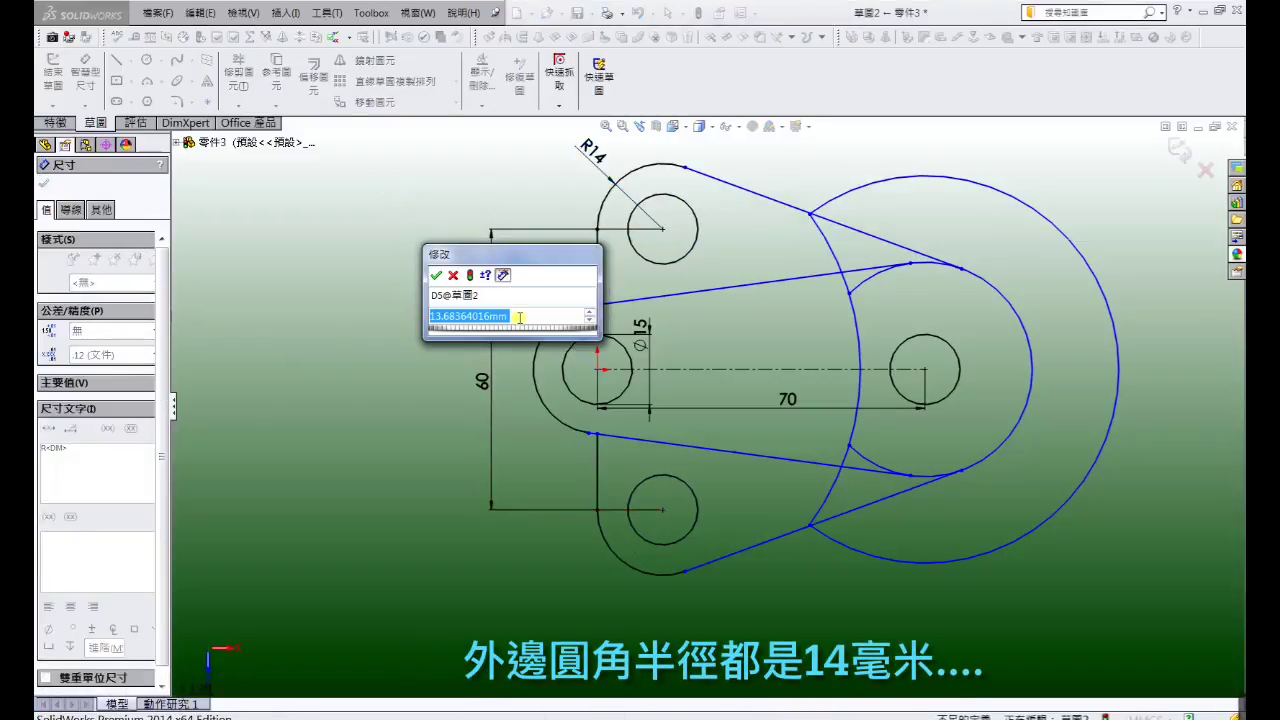
text(14)
key(Return)
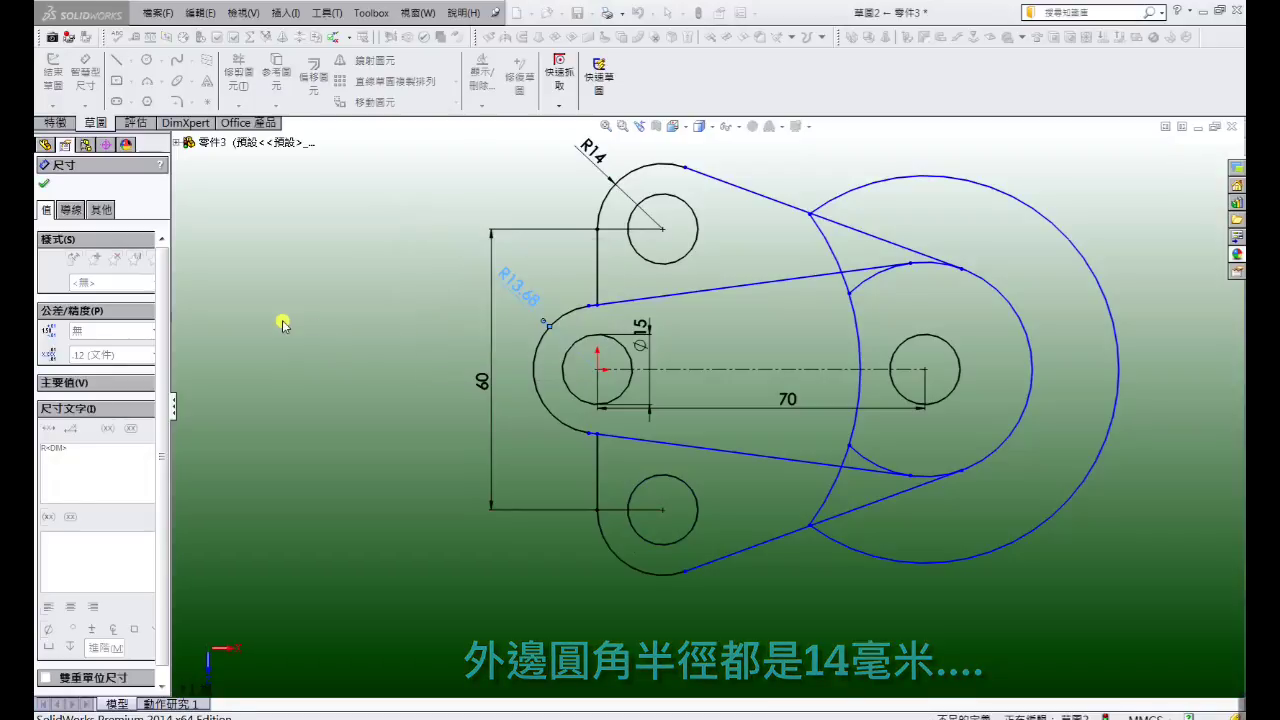
Step: Dimension the inner right arc R25, the outer right circle R35 and the middle notch arc R52
click(1025, 325)
click(1040, 322)
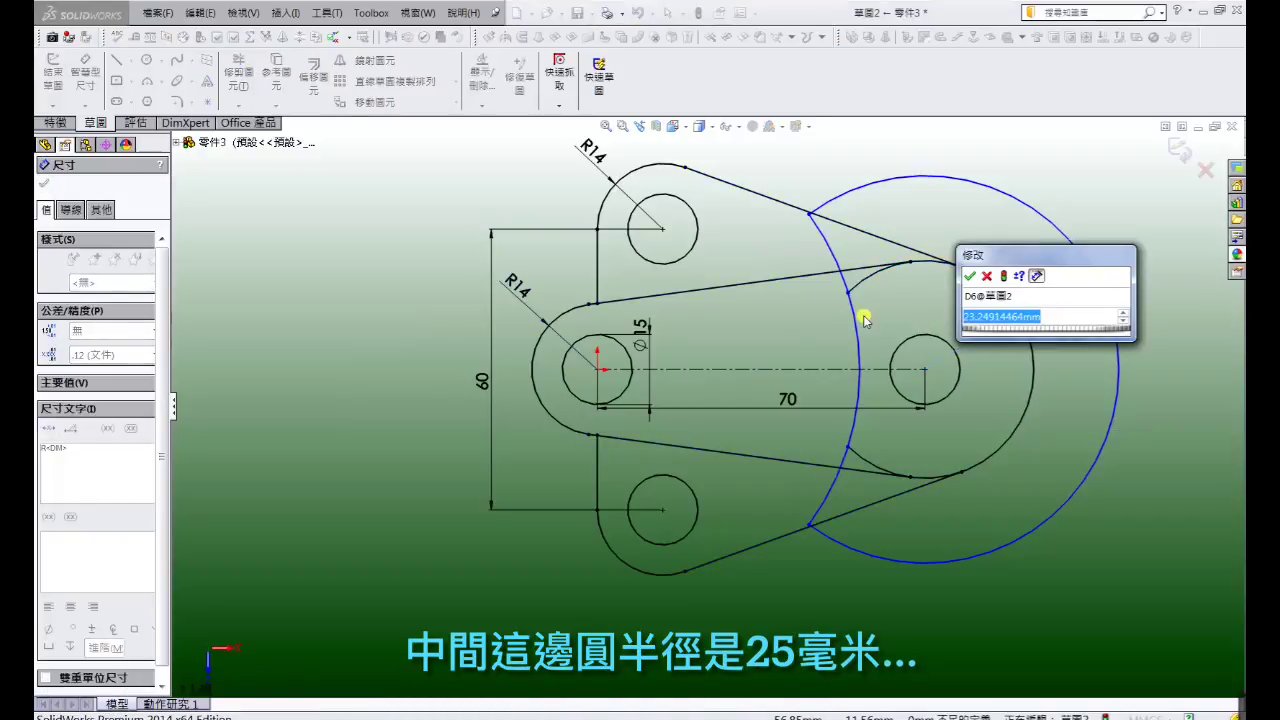
text(25)
key(Return)
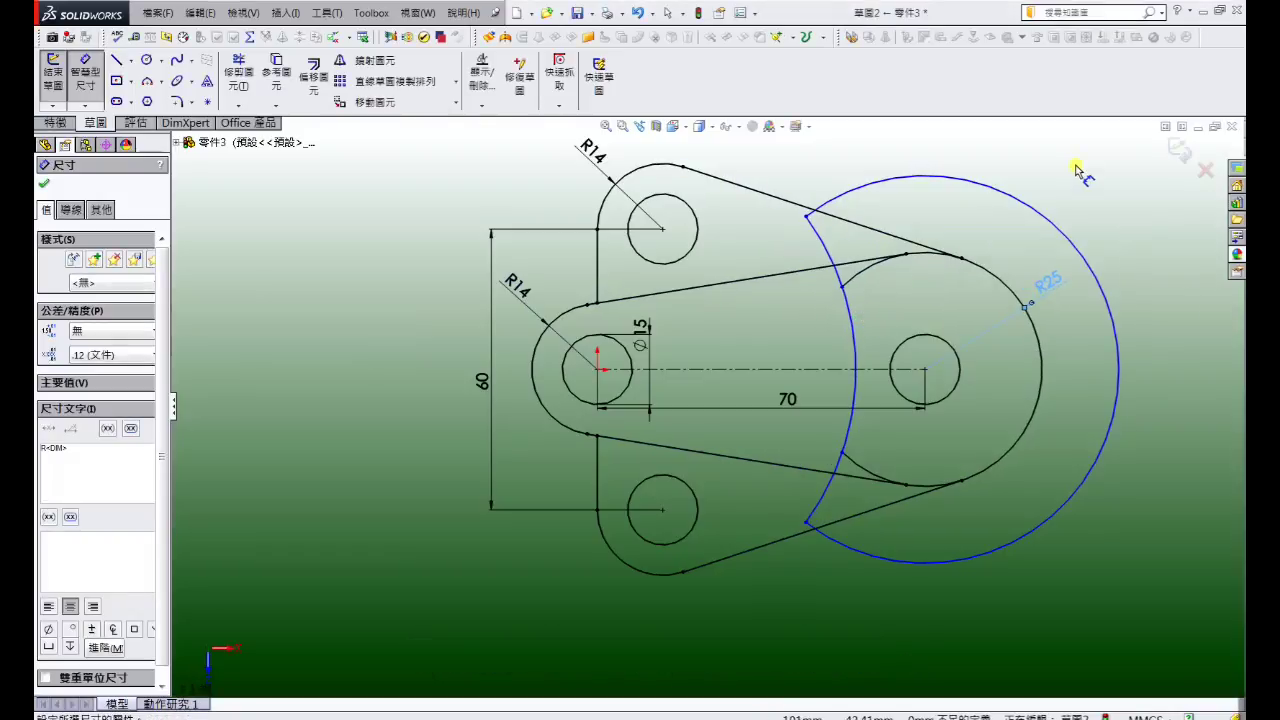
click(1052, 215)
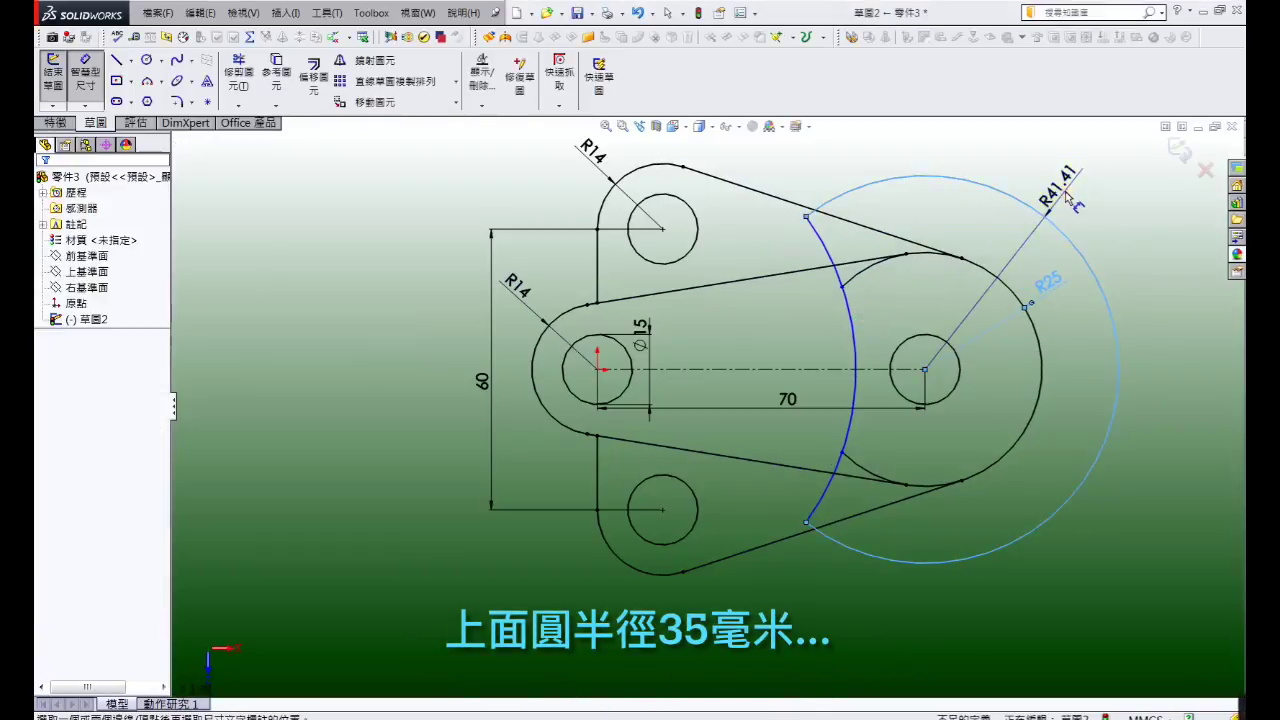
click(1068, 197)
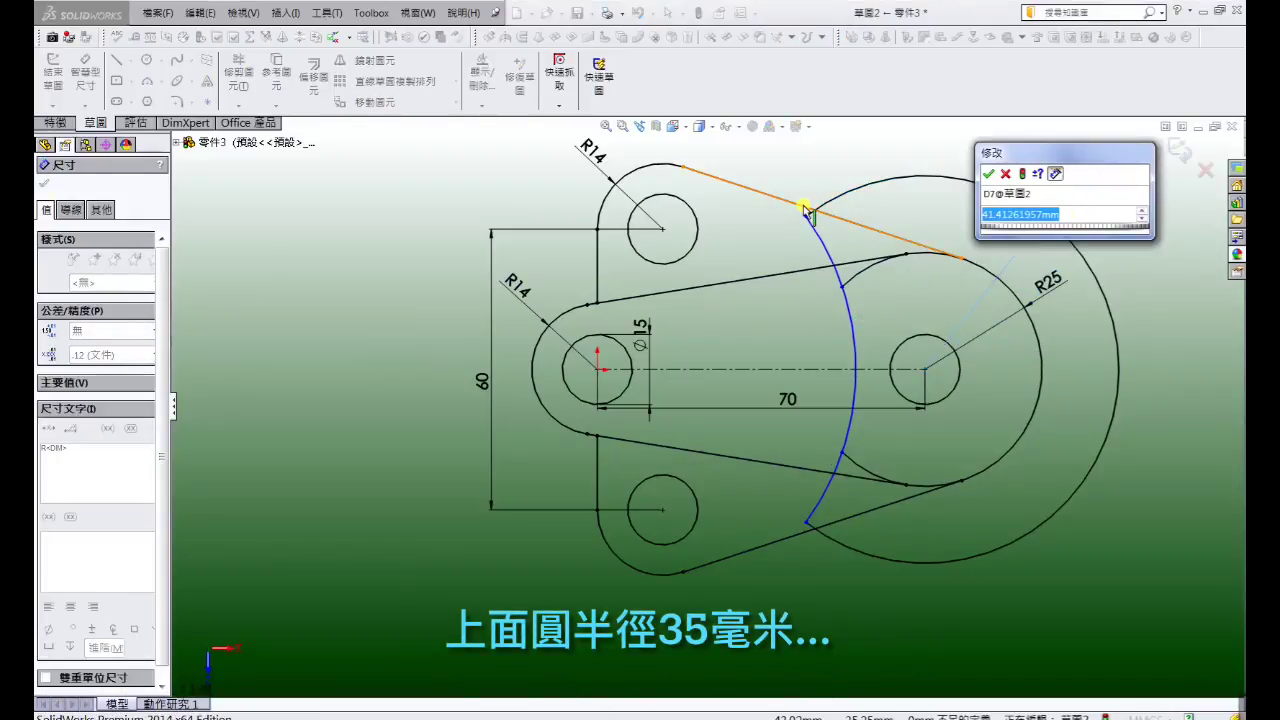
text(35)
key(Return)
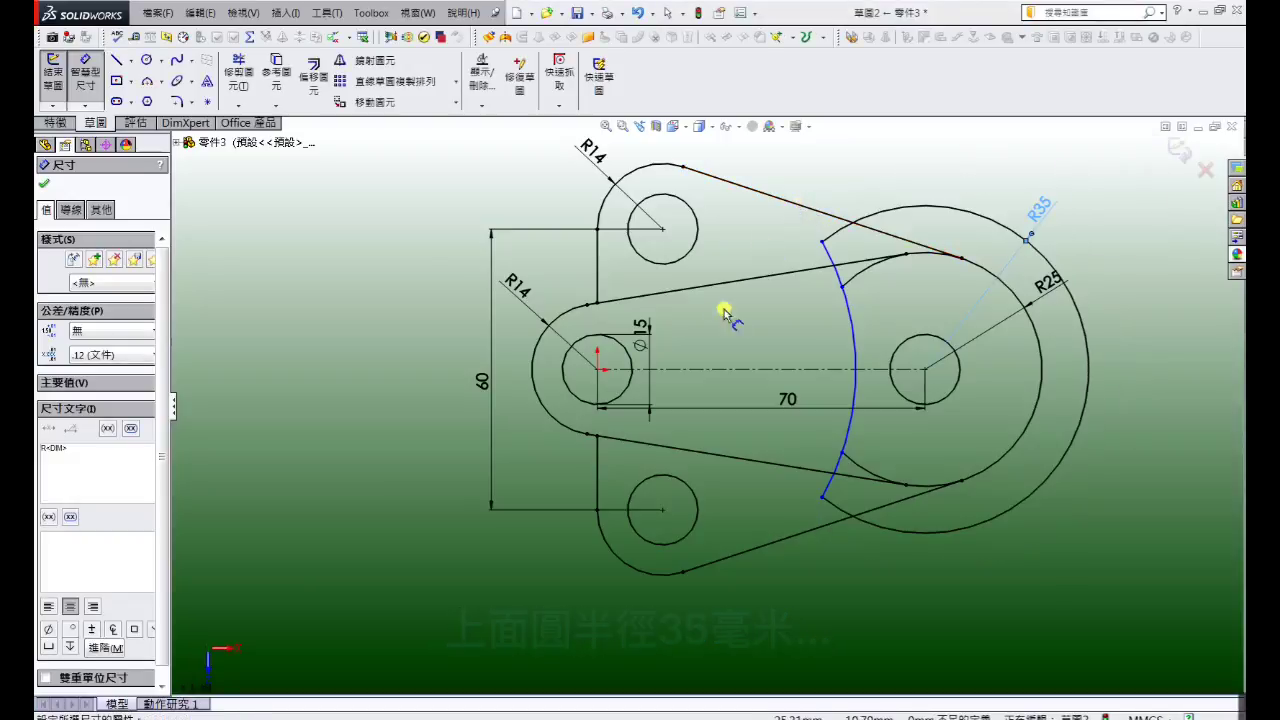
click(853, 350)
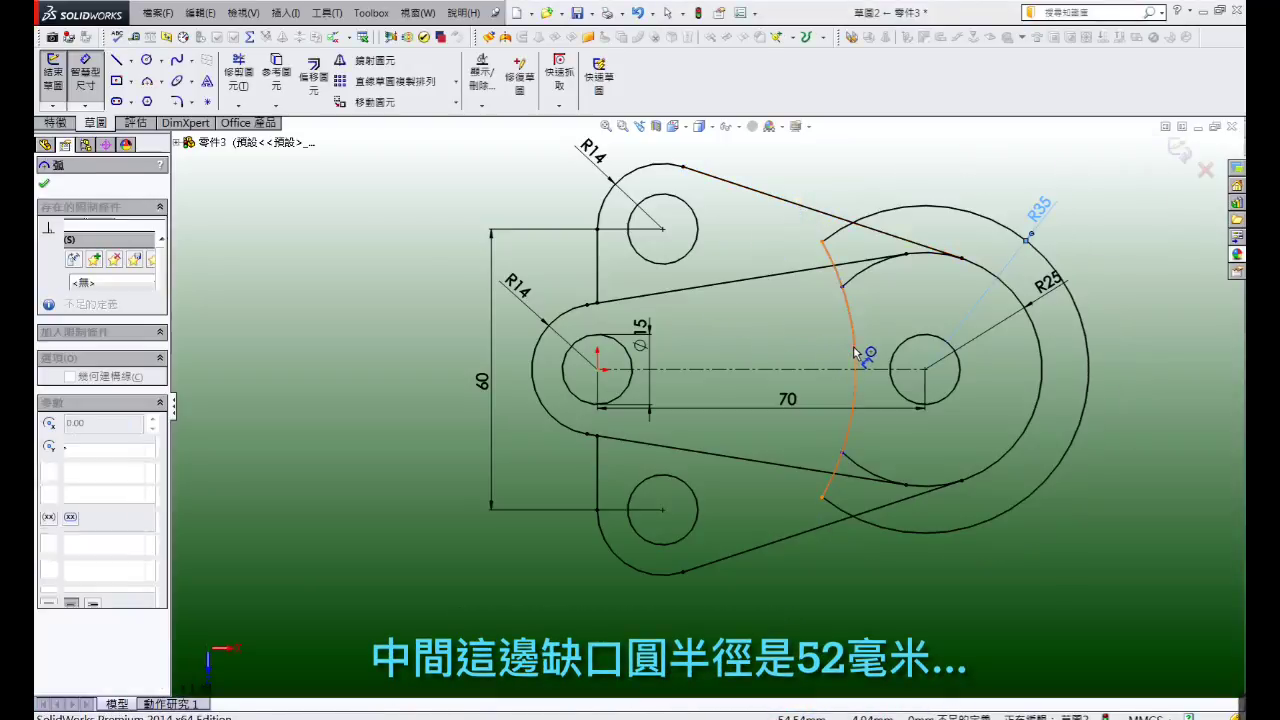
click(760, 352)
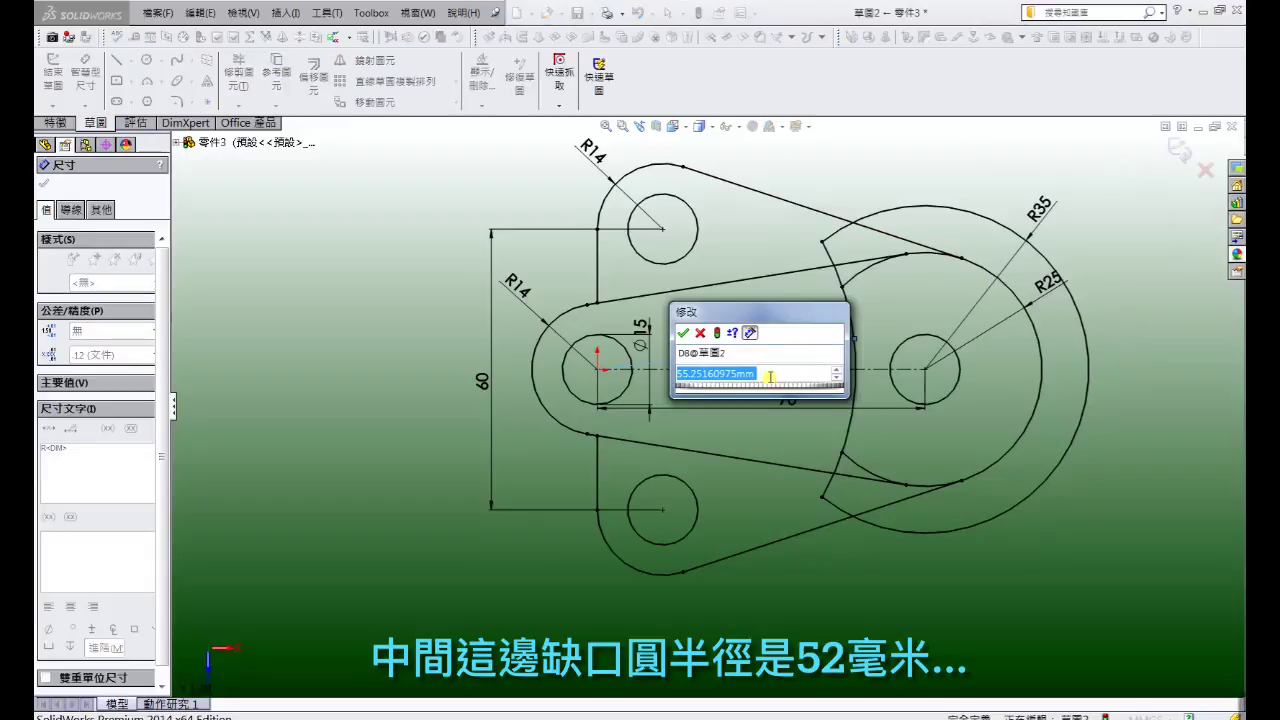
text(52)
key(Return)
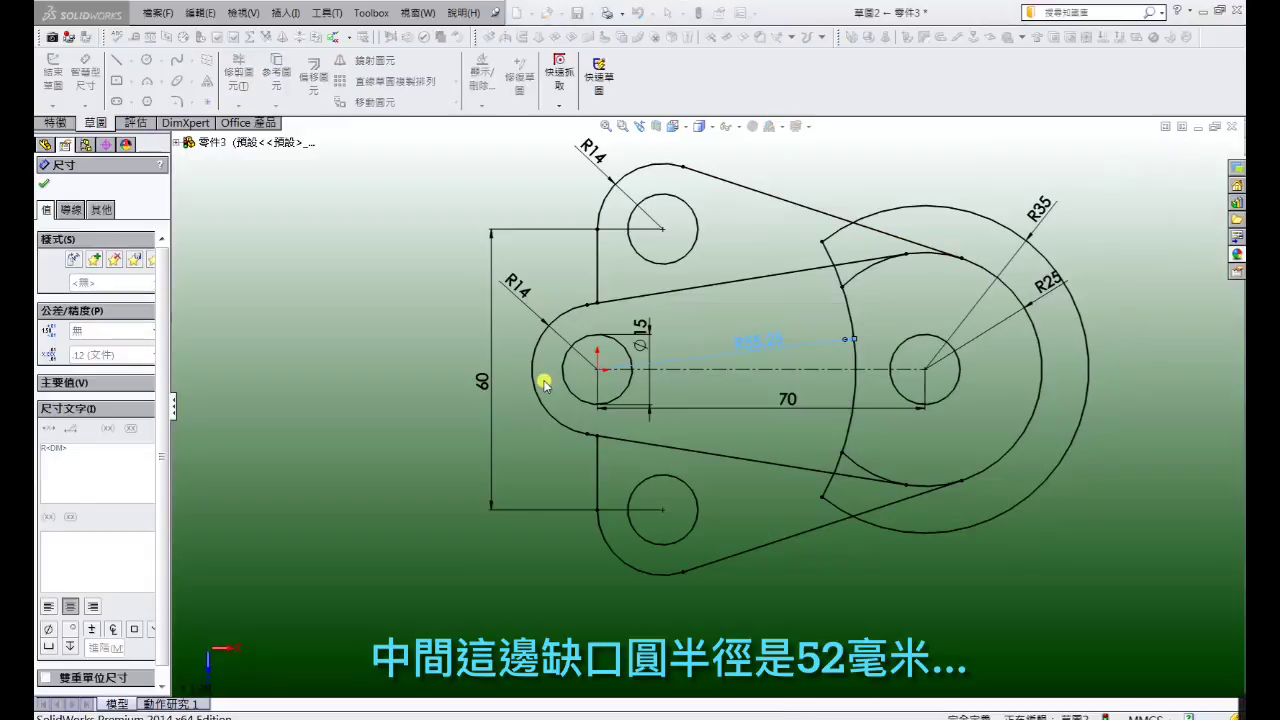
click(343, 302)
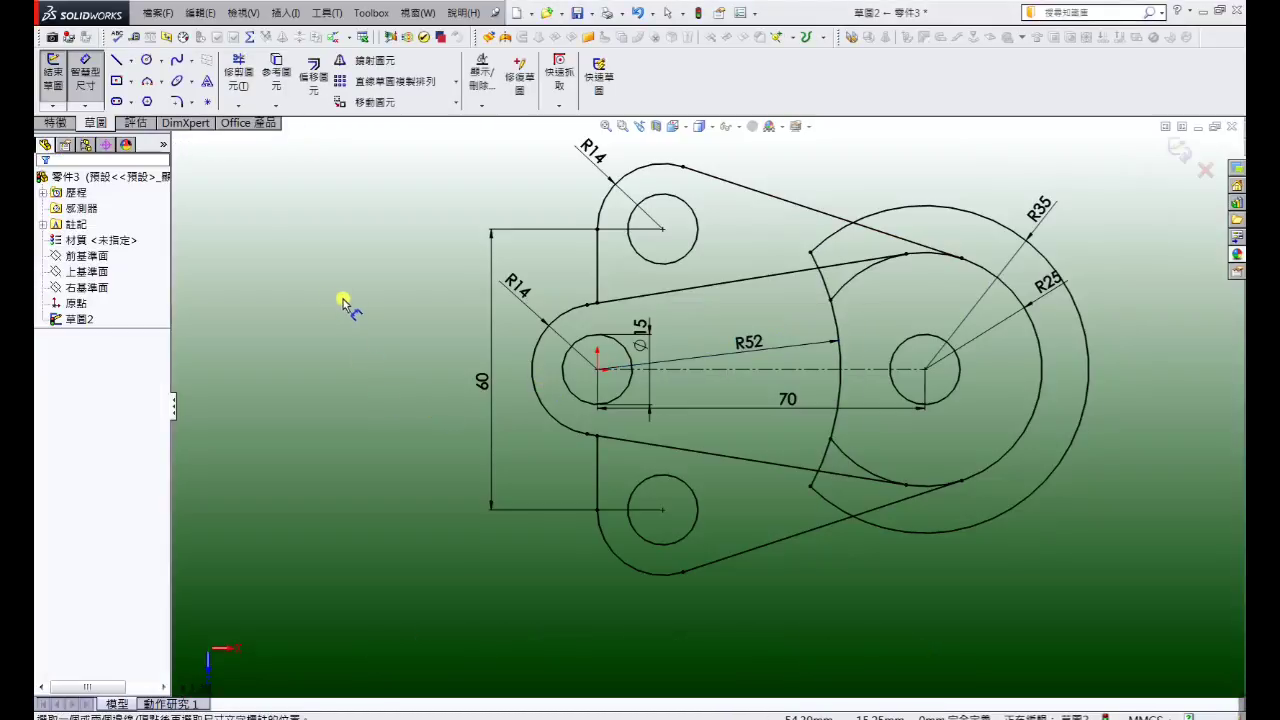
Step: Extrude the four lug regions of the sketch as a 15 mm blind Boss-Extrude
click(54, 122)
click(60, 85)
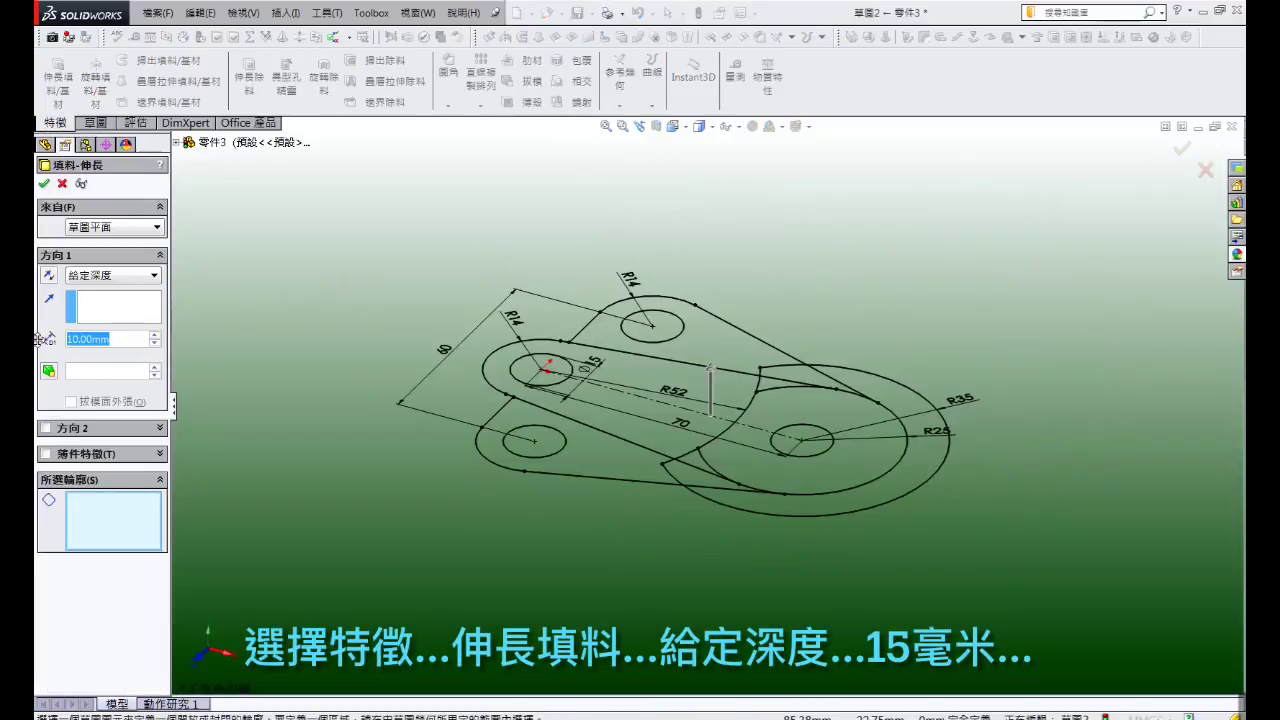
text(15)
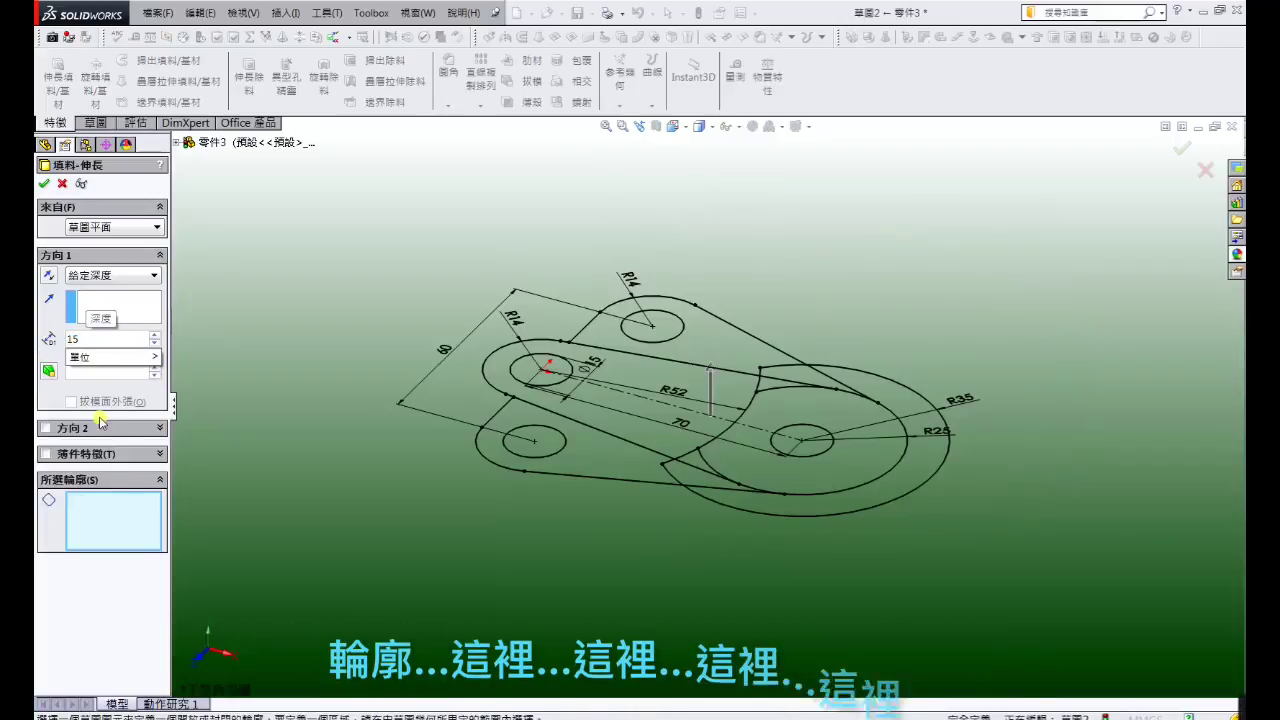
click(104, 519)
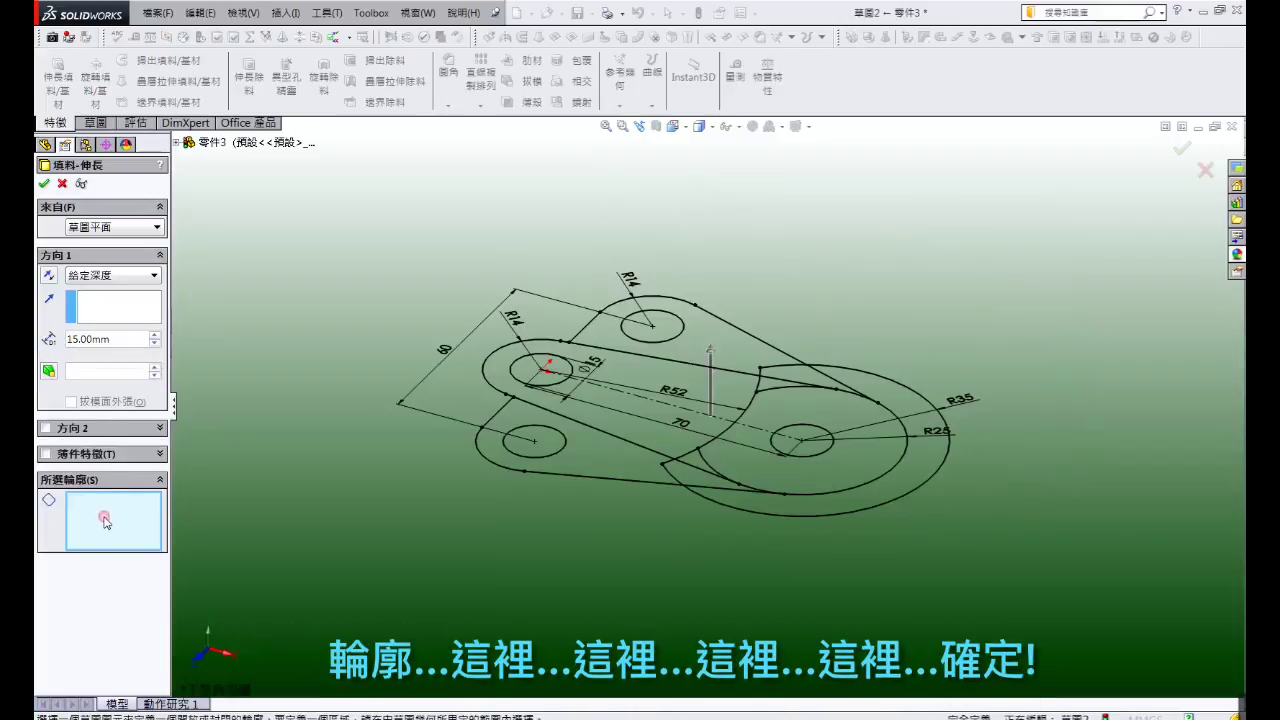
click(616, 479)
click(715, 484)
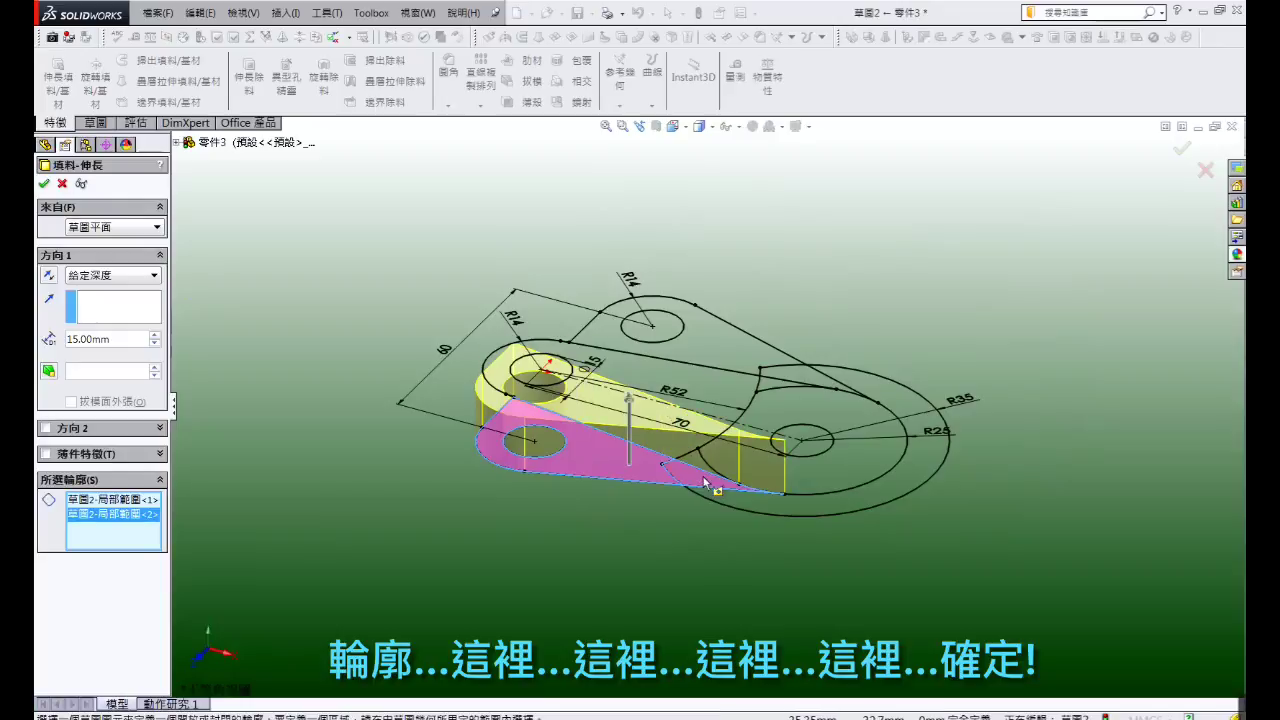
click(740, 348)
click(800, 380)
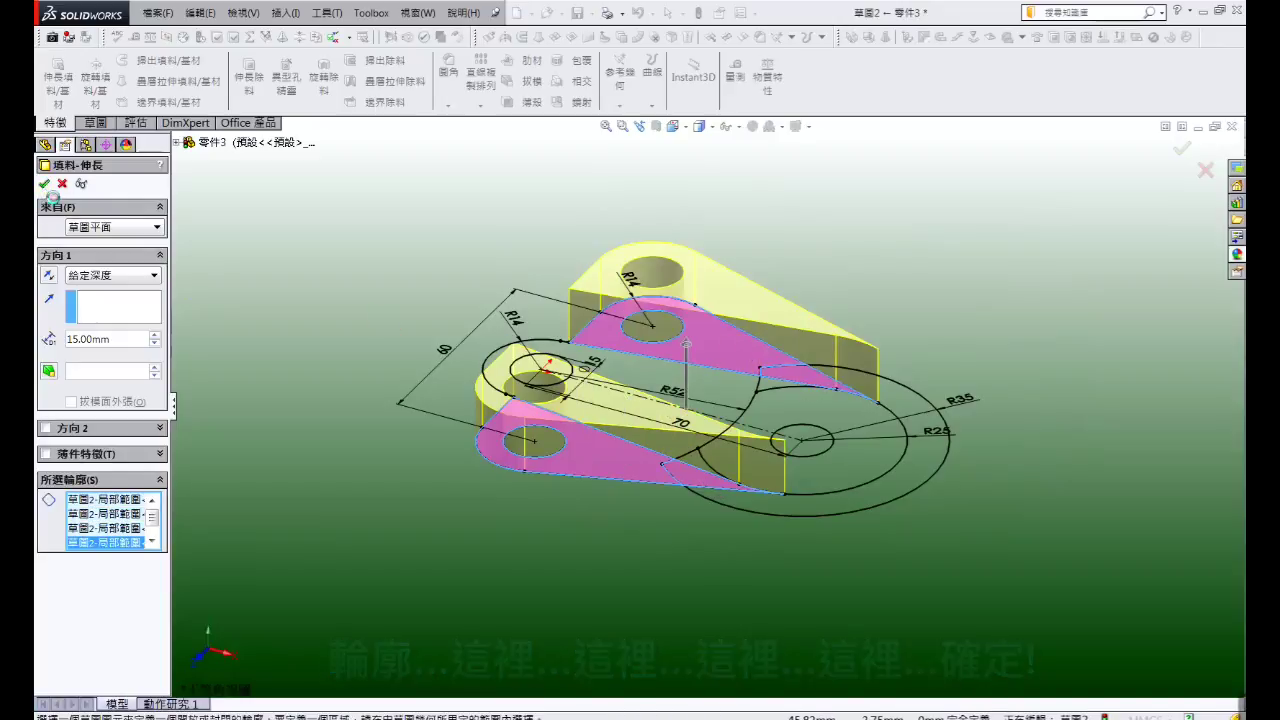
key(Return)
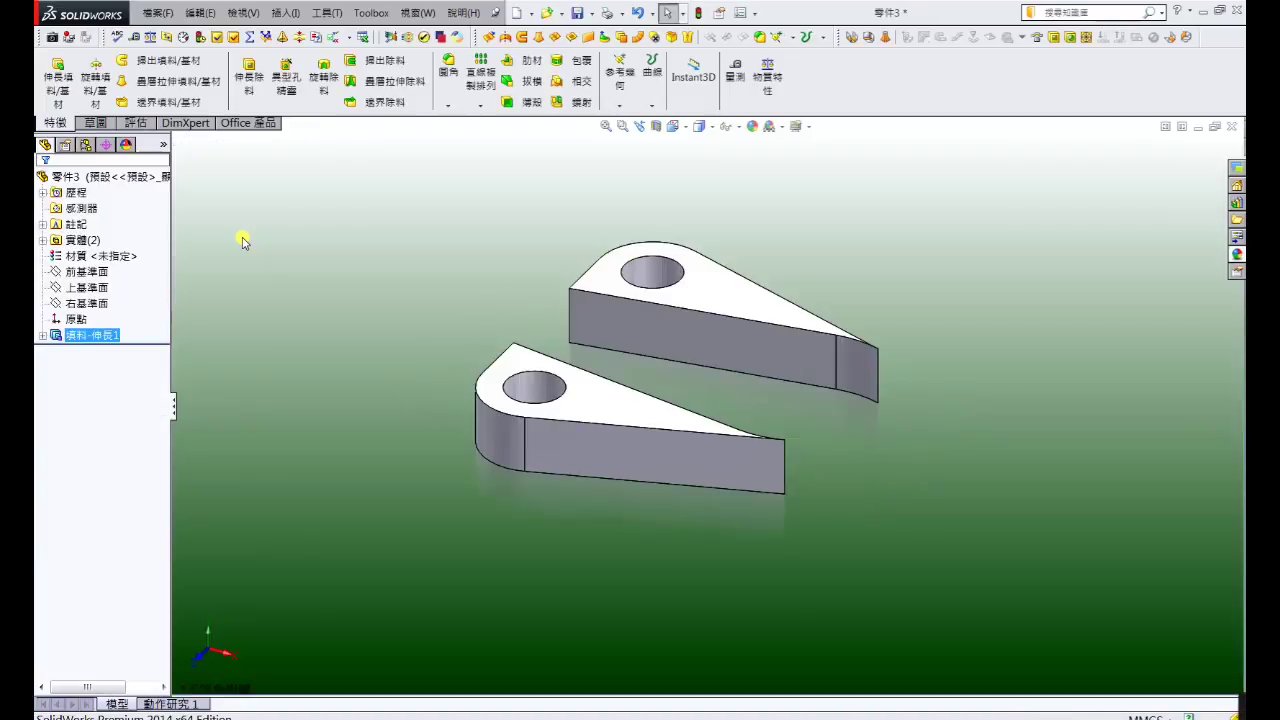
Step: Reuse Sketch2 from Extrude1 and extrude its four central regions 30 mm, joining the lug plates
click(318, 218)
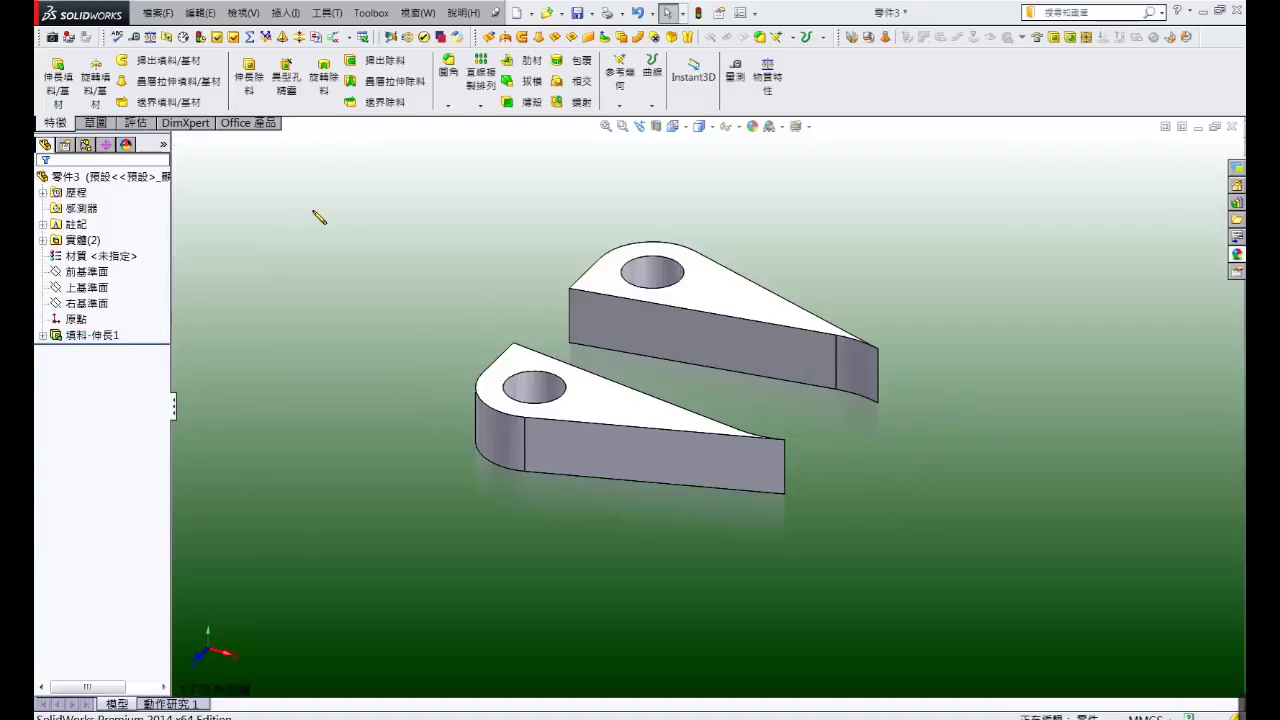
click(42, 335)
click(93, 351)
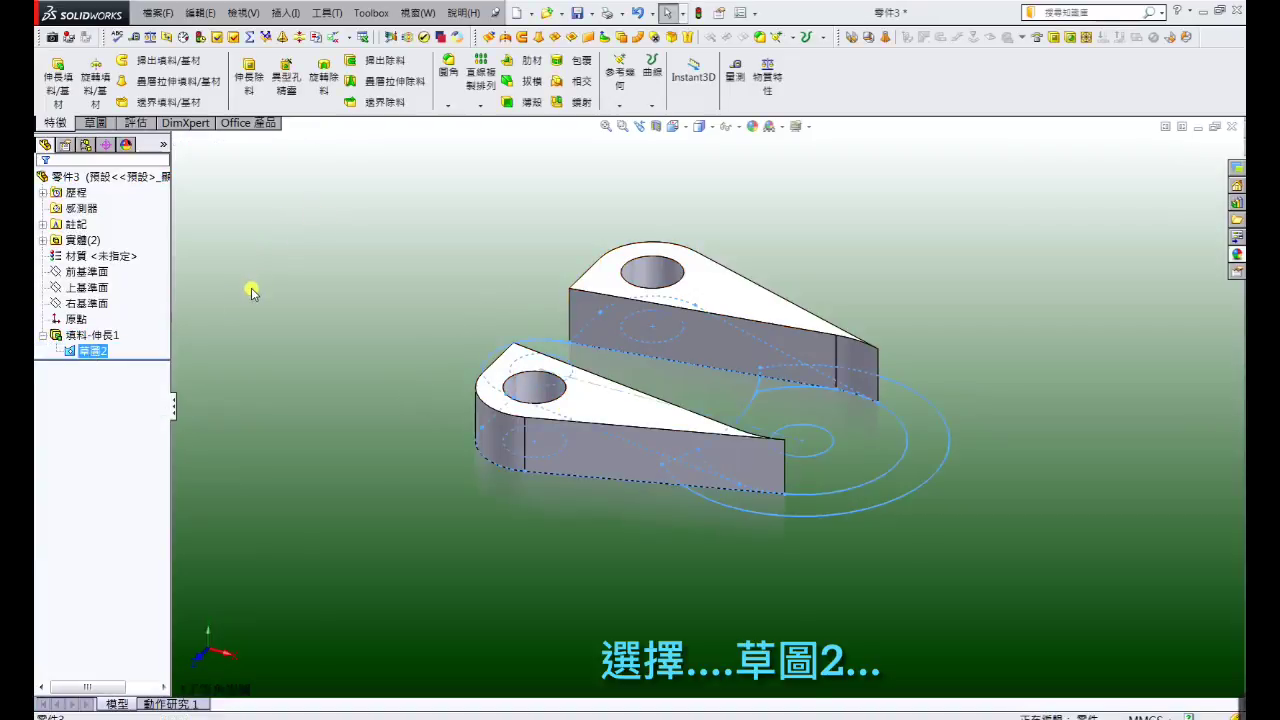
click(57, 80)
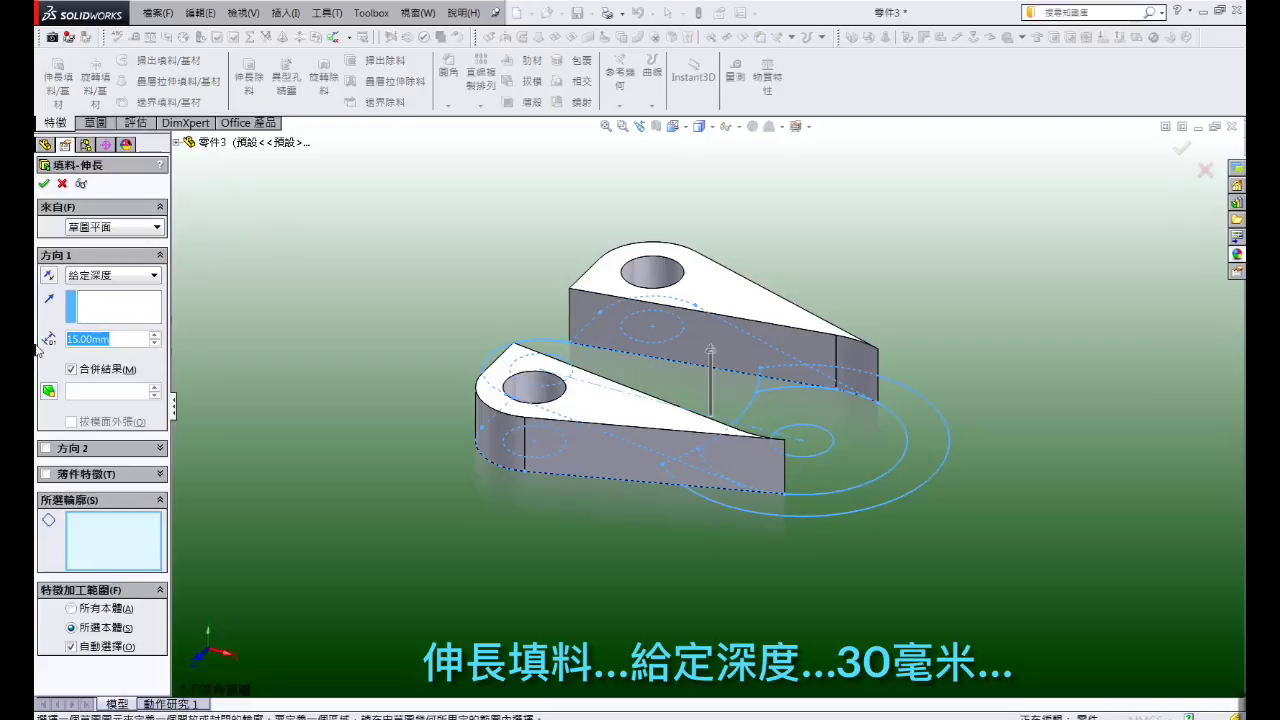
text(30)
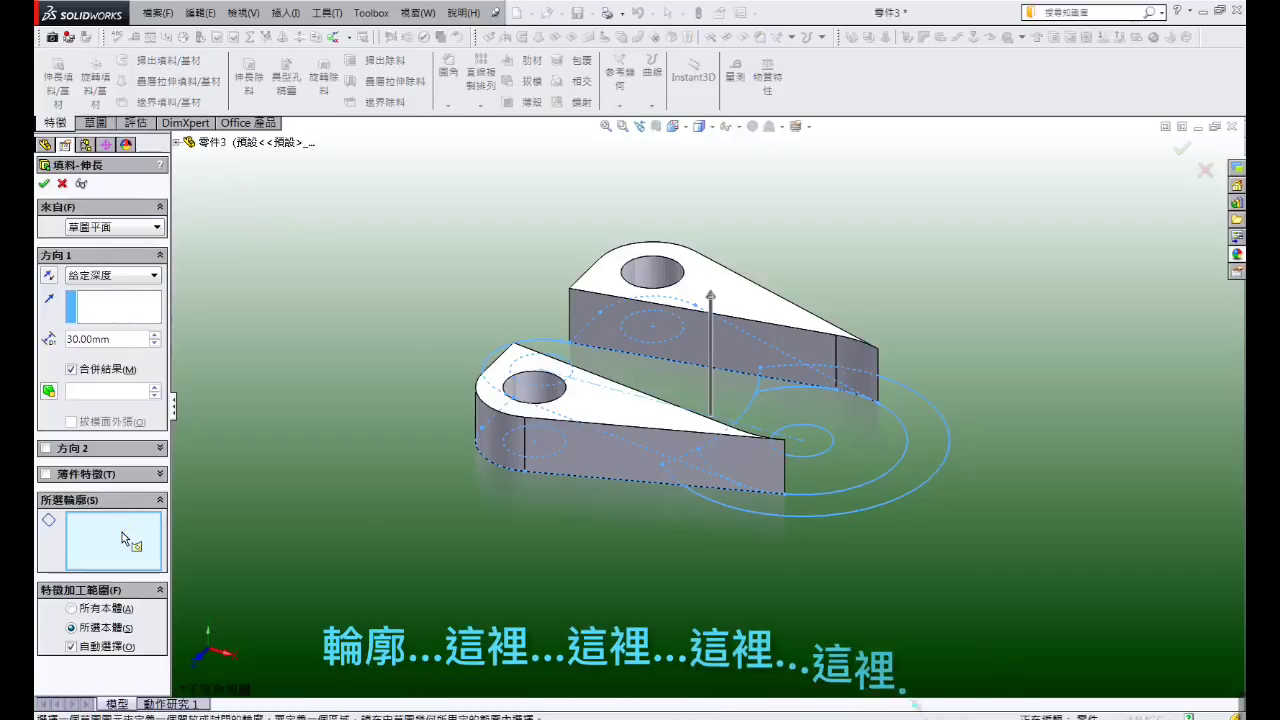
click(678, 398)
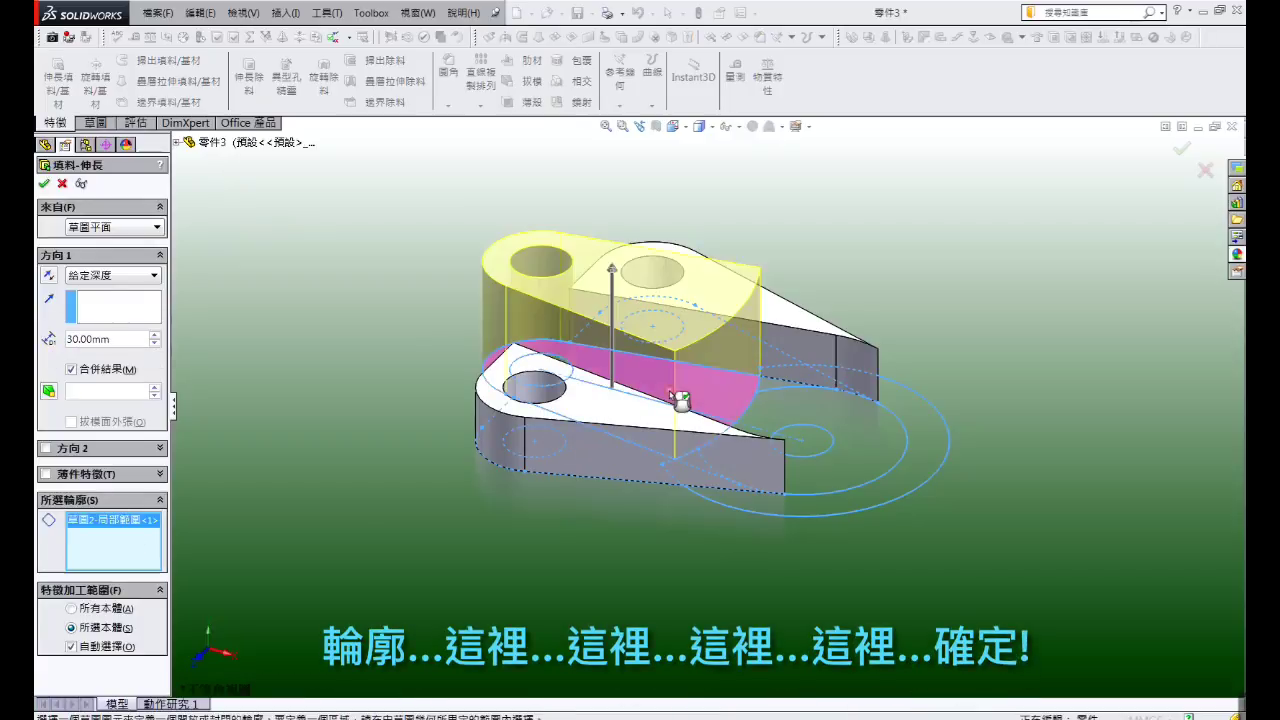
click(780, 411)
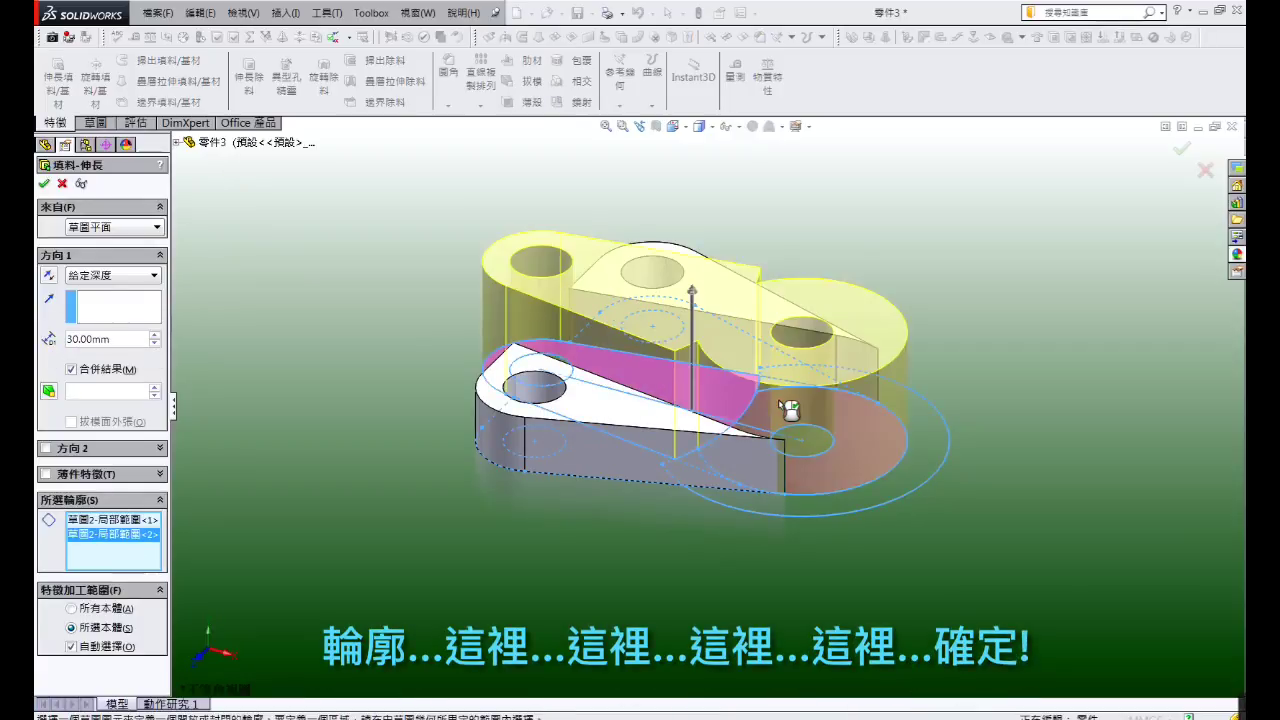
click(703, 479)
middle_drag(703, 479, 697, 472)
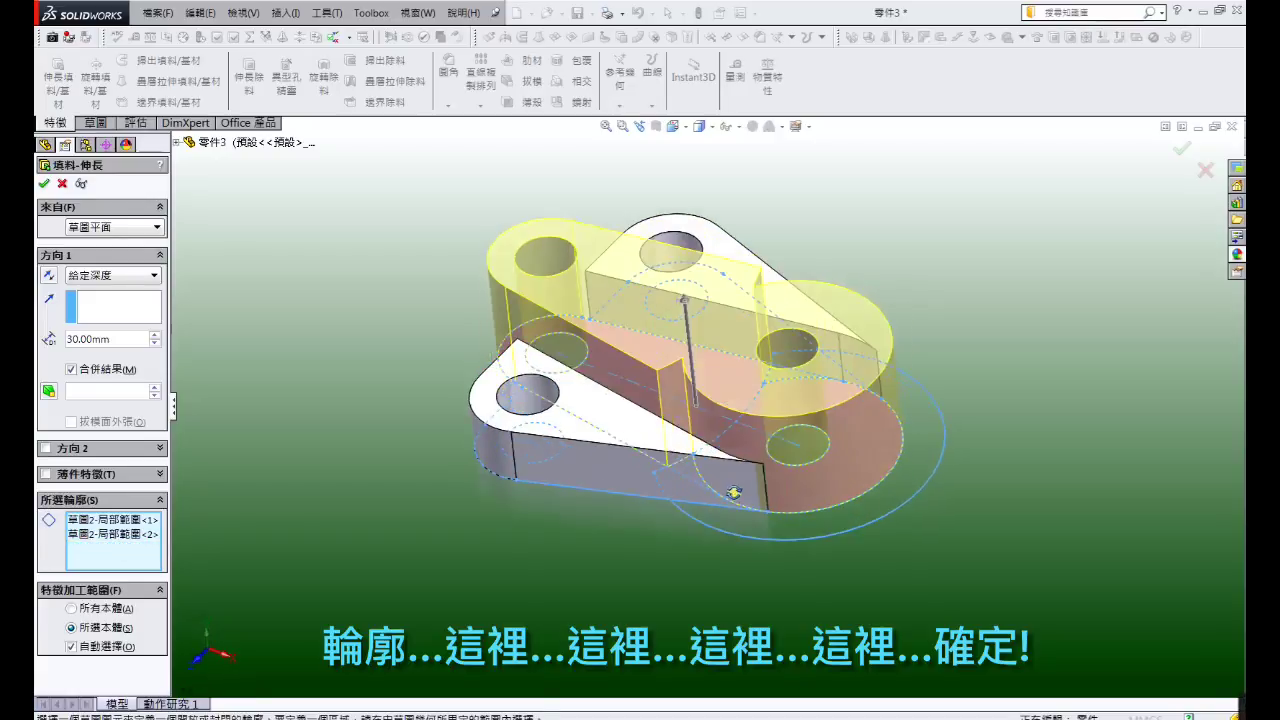
click(690, 463)
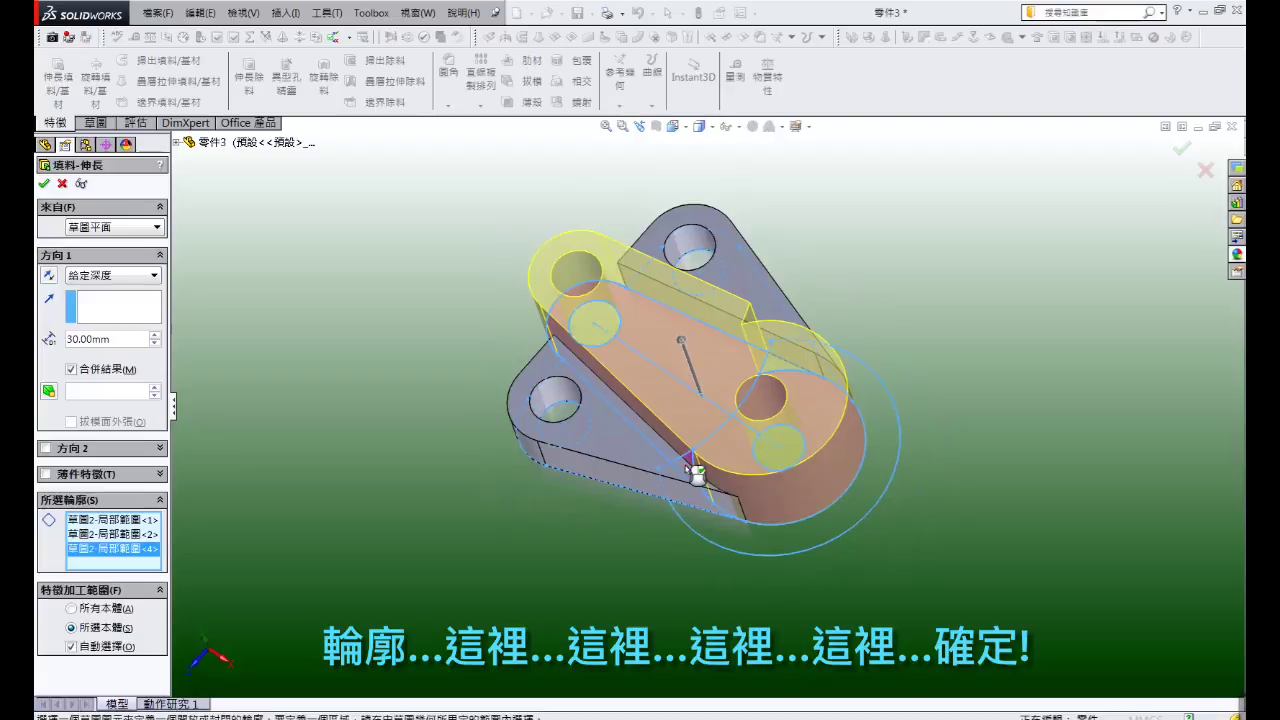
click(783, 370)
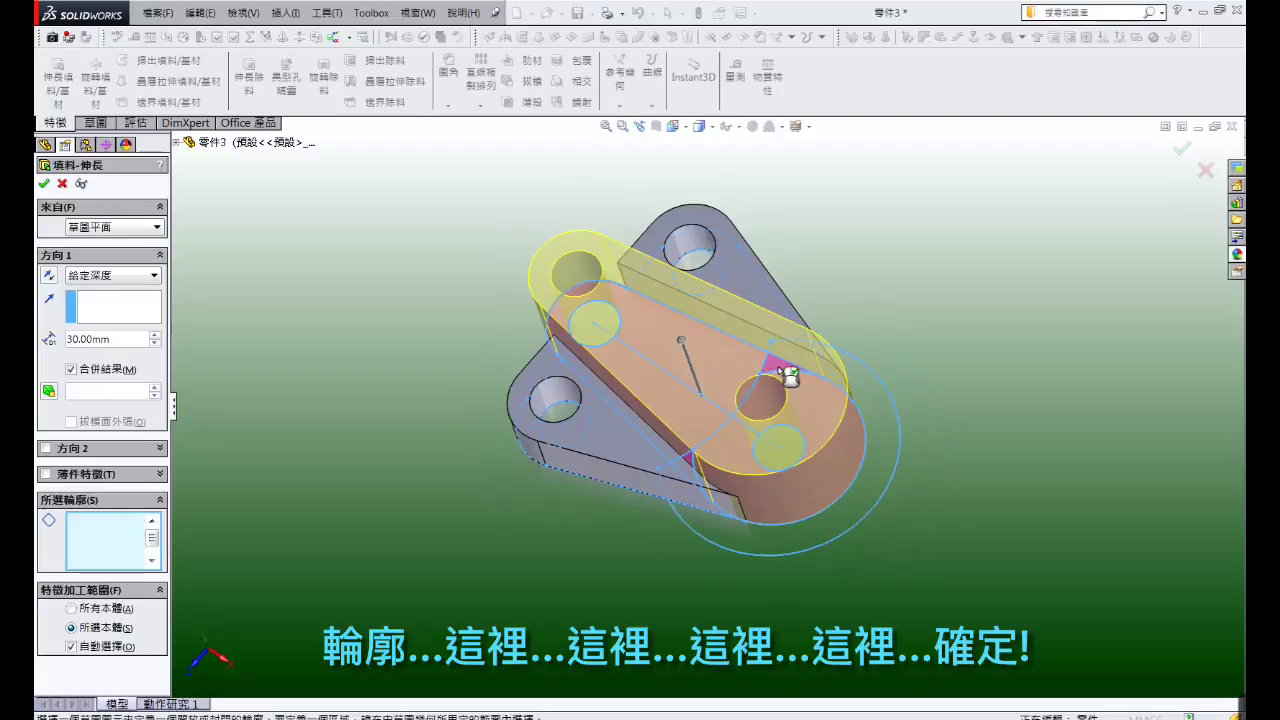
click(44, 184)
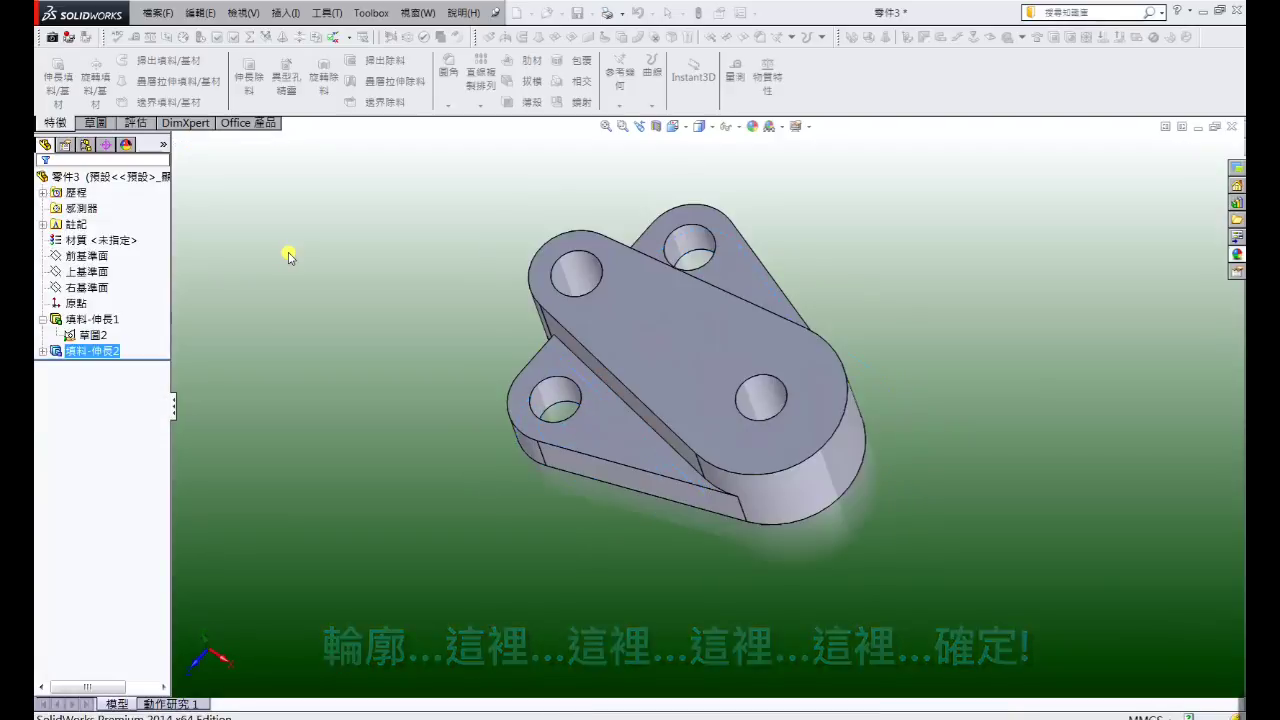
Step: Extrude the round end circle region of Sketch2 80 mm into a tall hollow boss
click(92, 336)
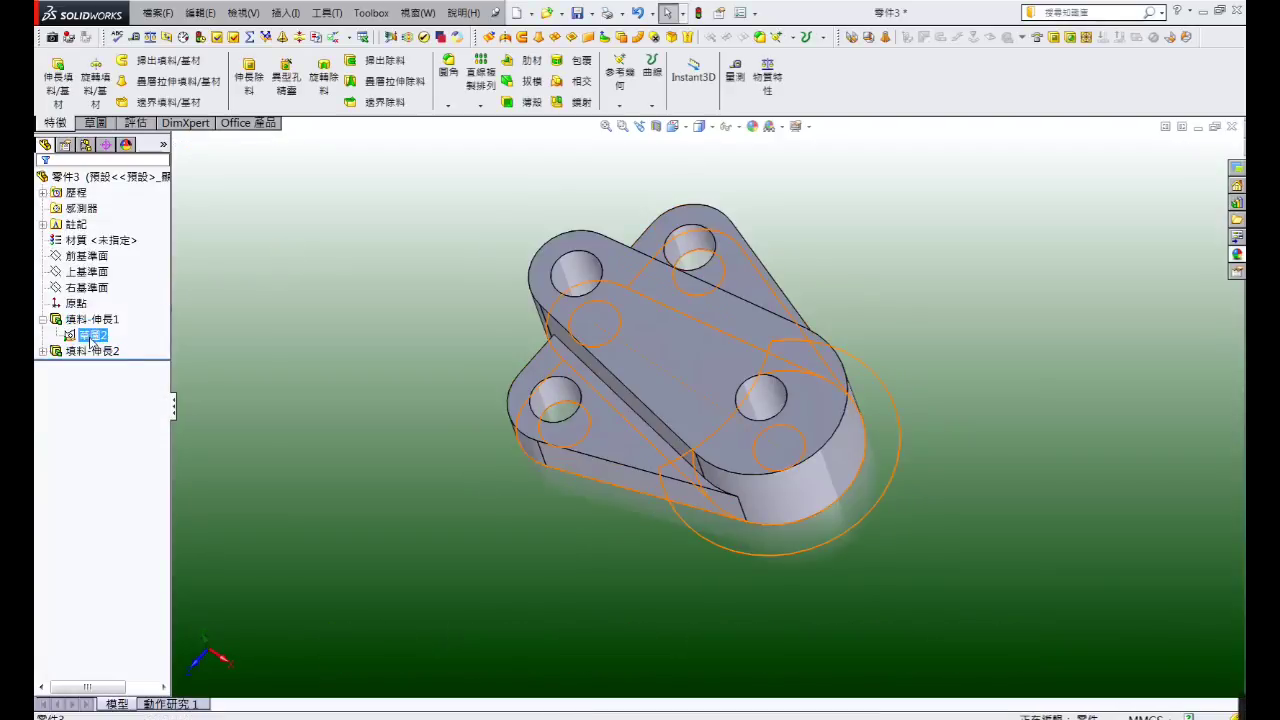
middle_drag(294, 334, 329, 251)
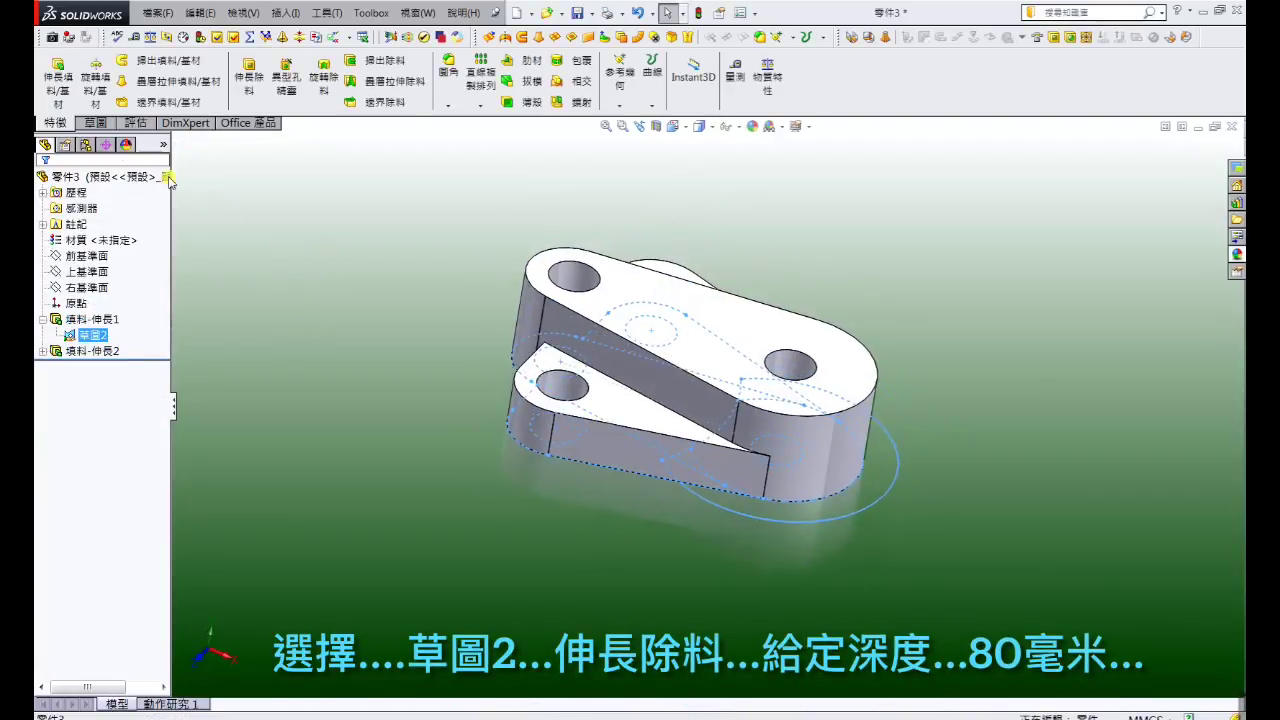
click(60, 86)
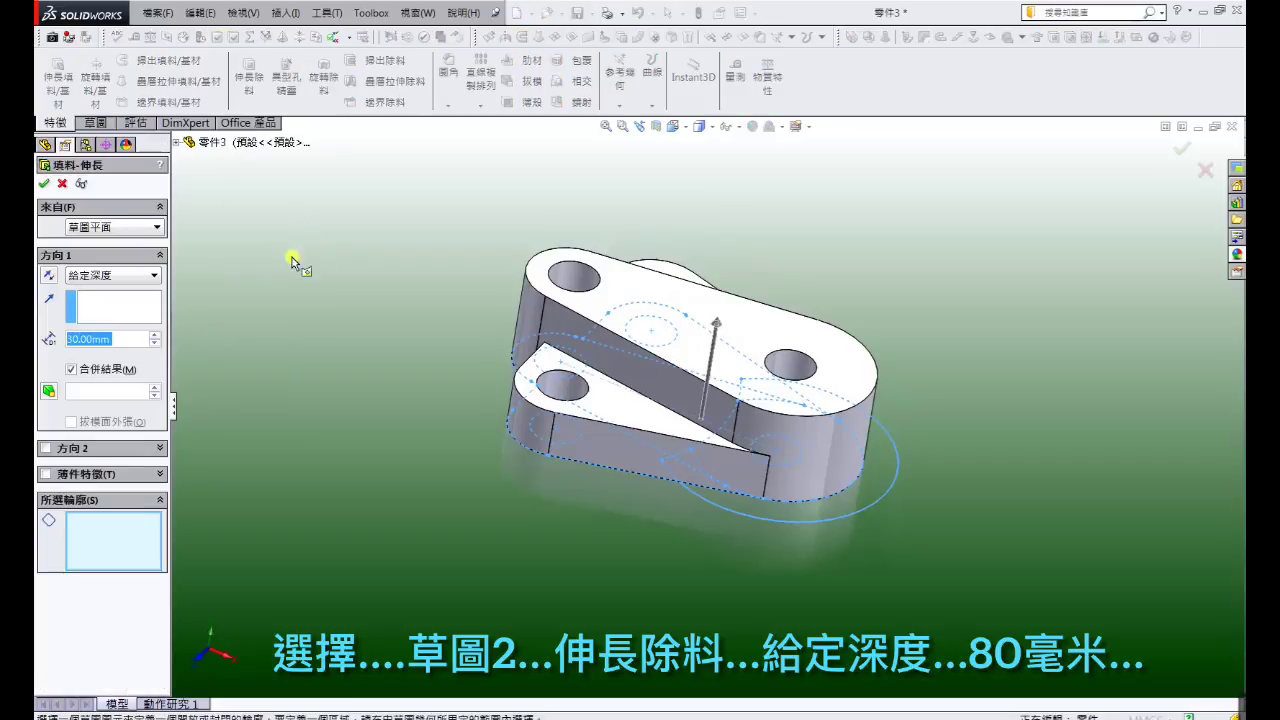
click(155, 338)
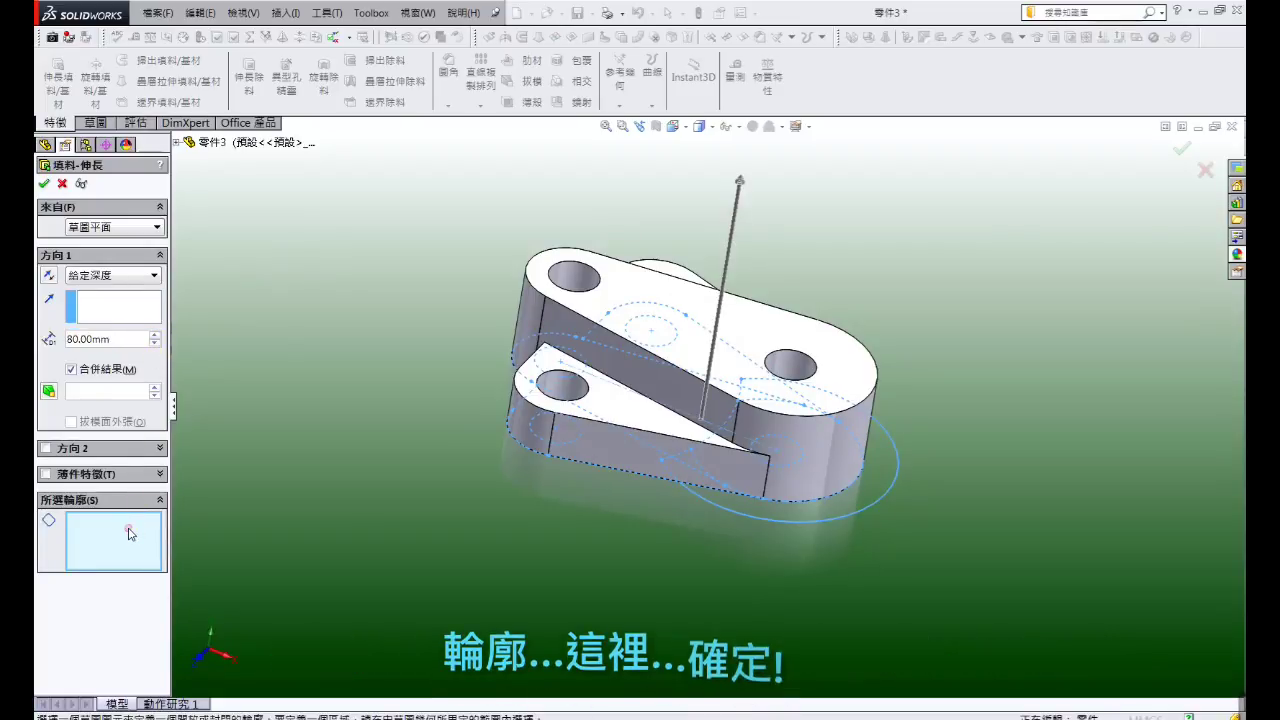
click(822, 482)
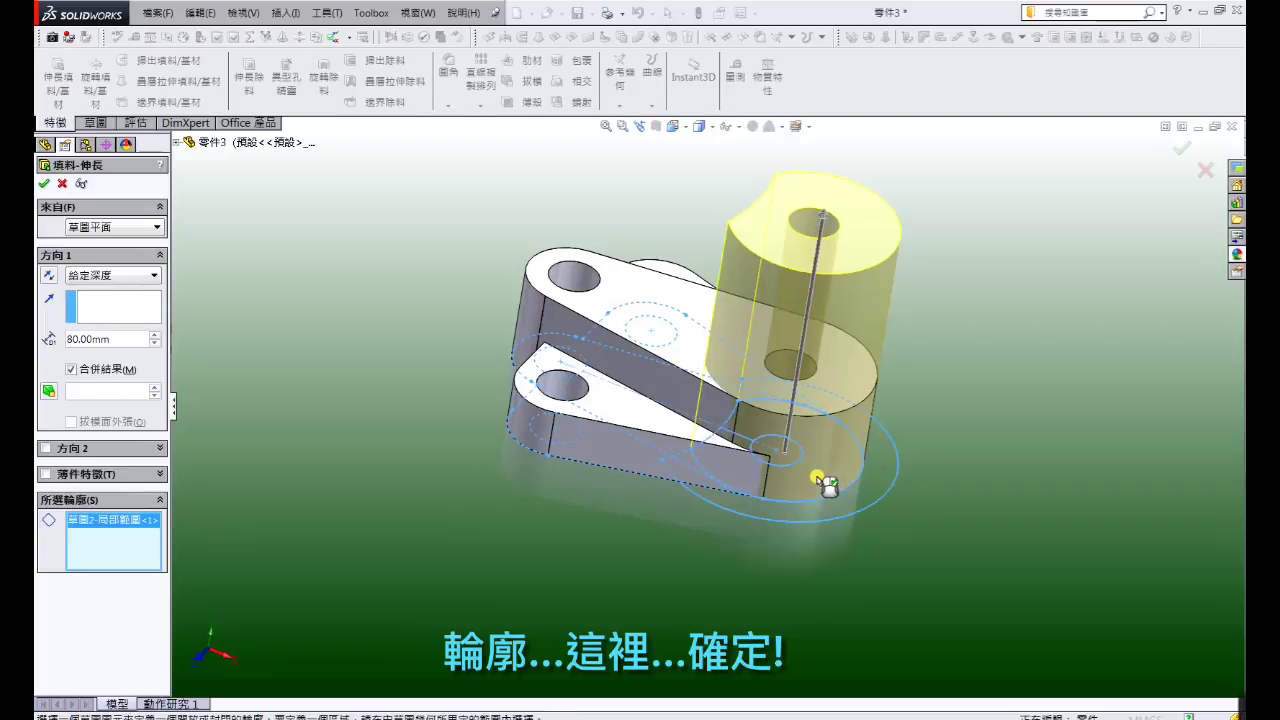
click(44, 185)
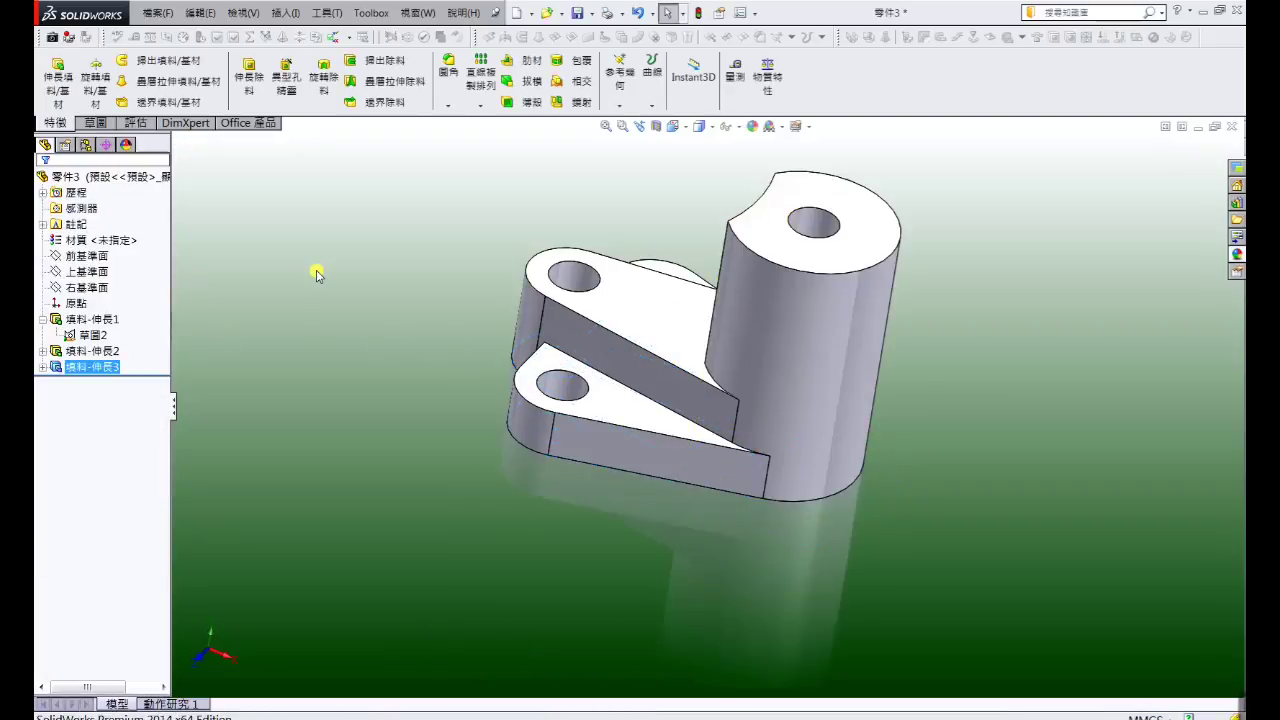
click(114, 334)
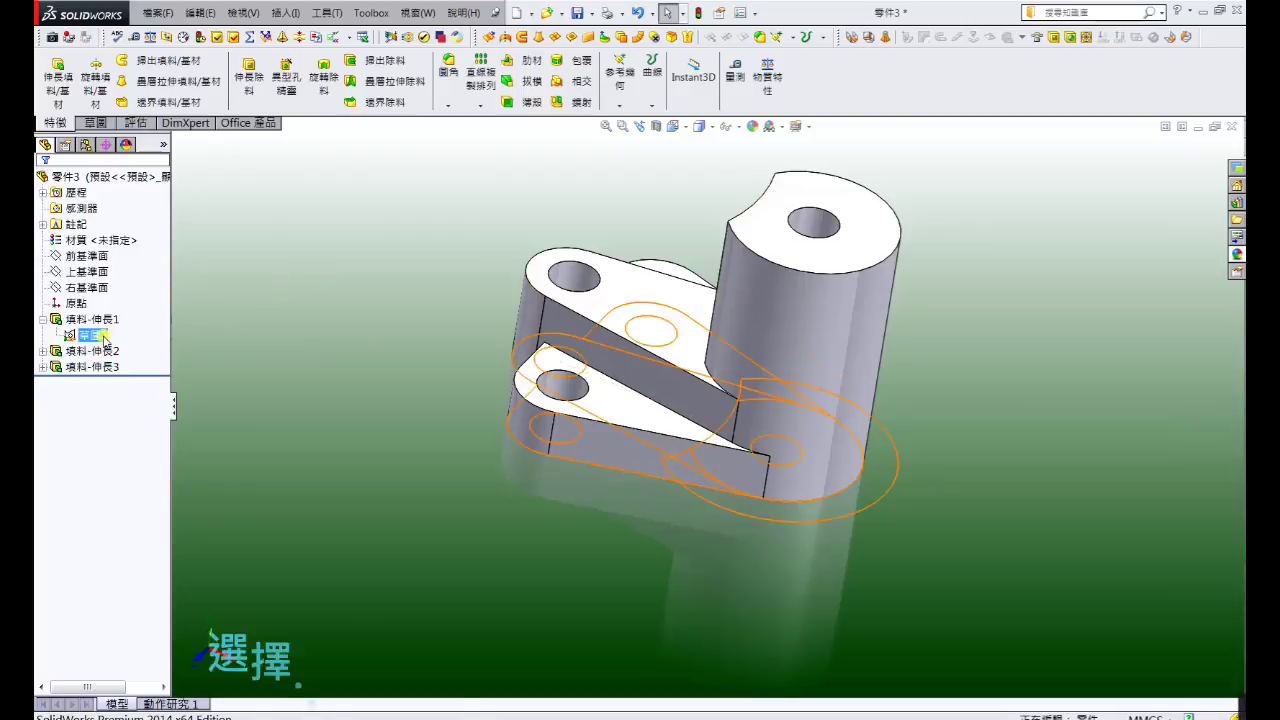
Step: Create a sketch on the boss's top face holding Sketch2's converted outlines, then start an extrude
click(270, 305)
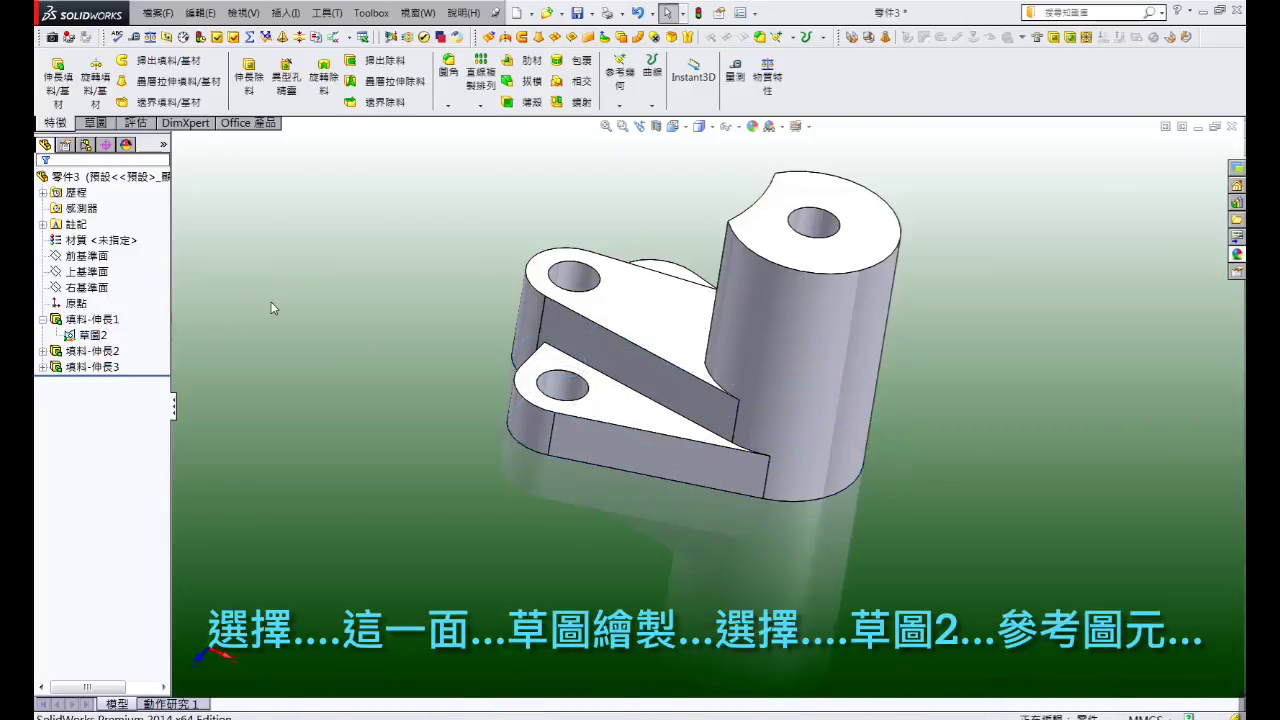
click(778, 236)
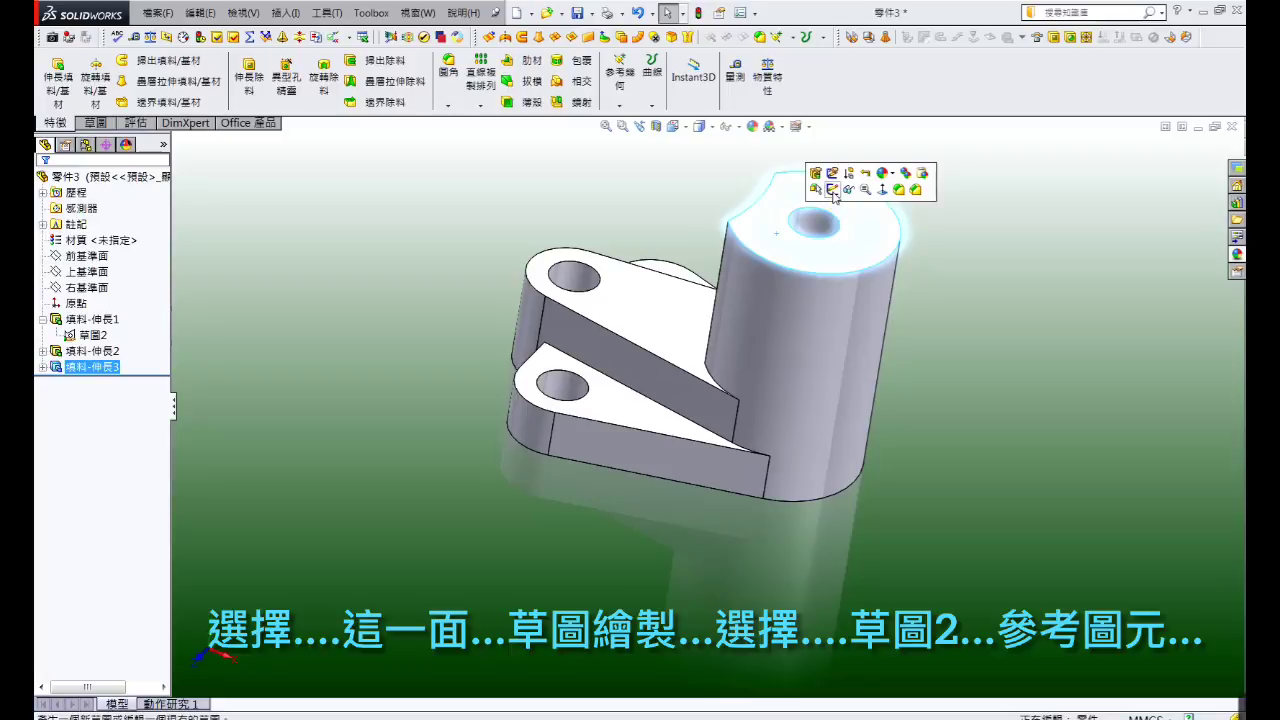
click(831, 173)
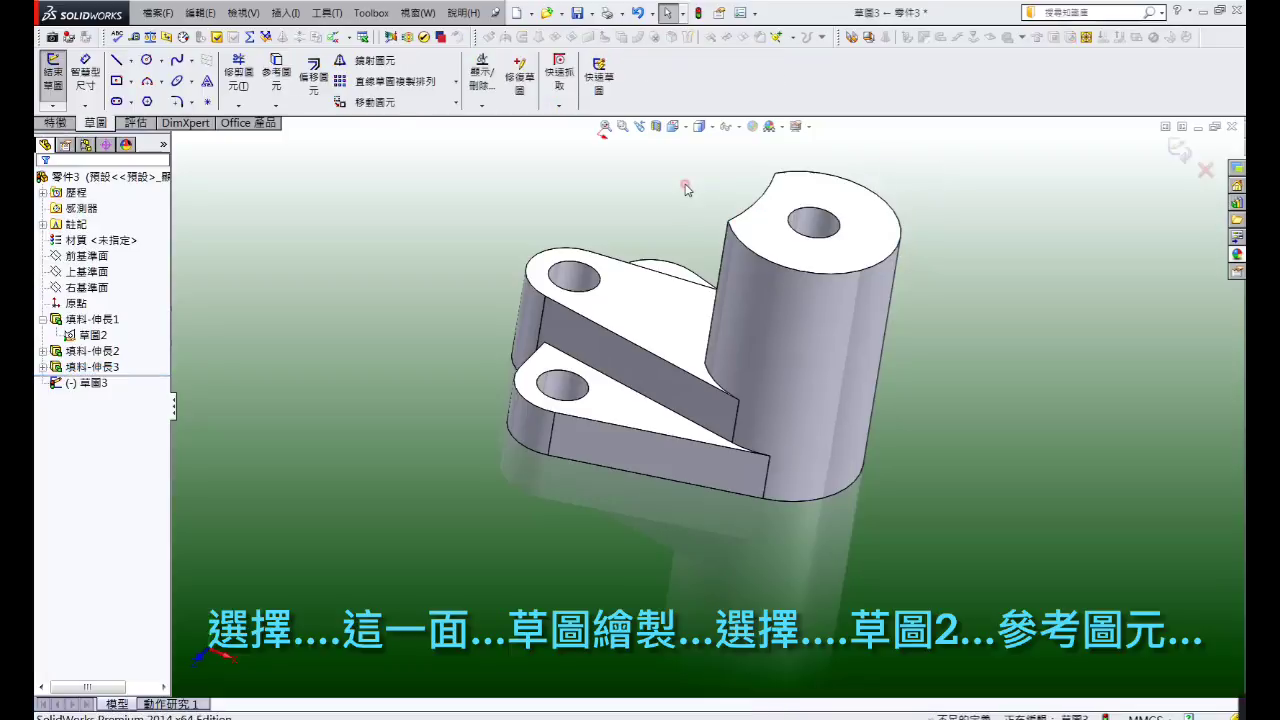
click(101, 337)
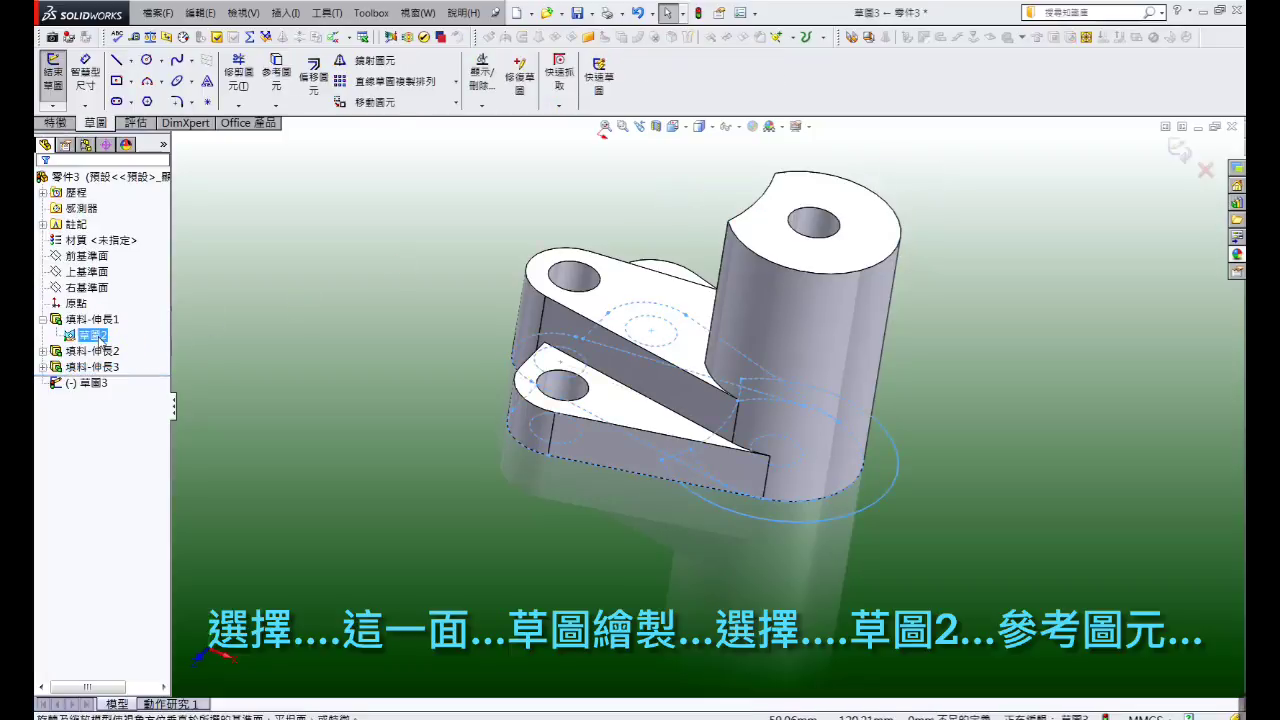
click(277, 86)
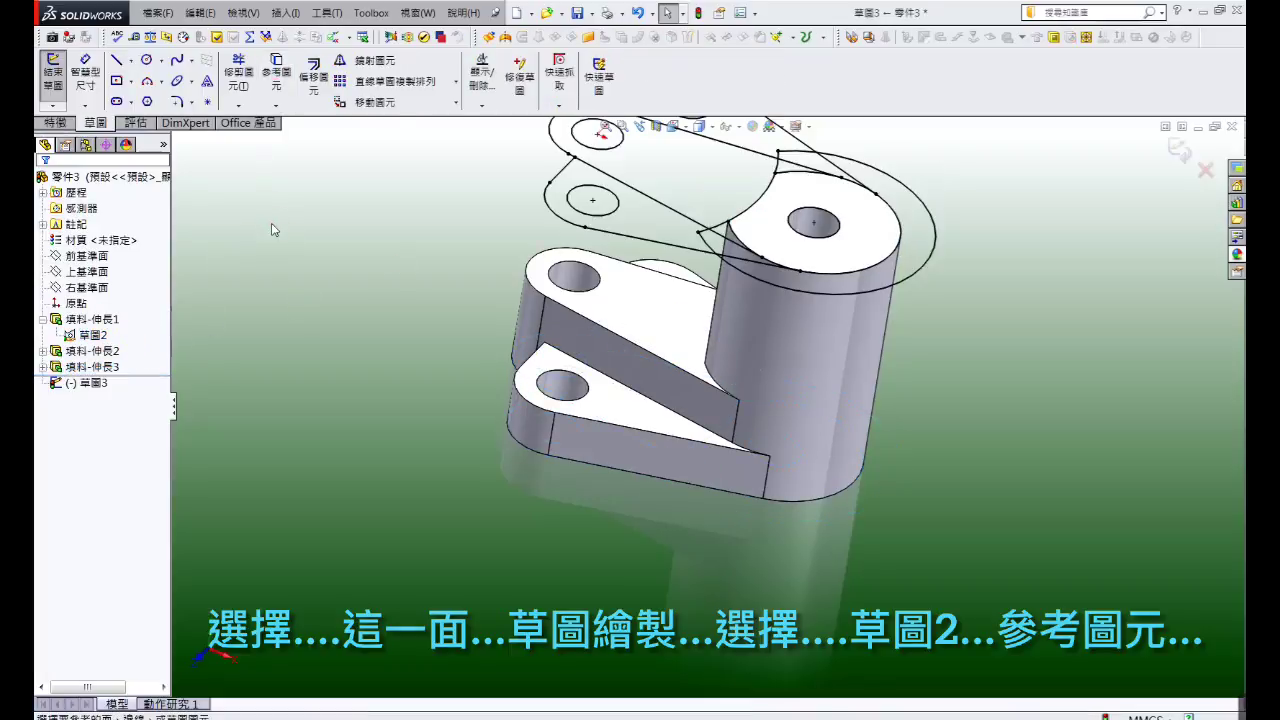
click(57, 123)
click(57, 84)
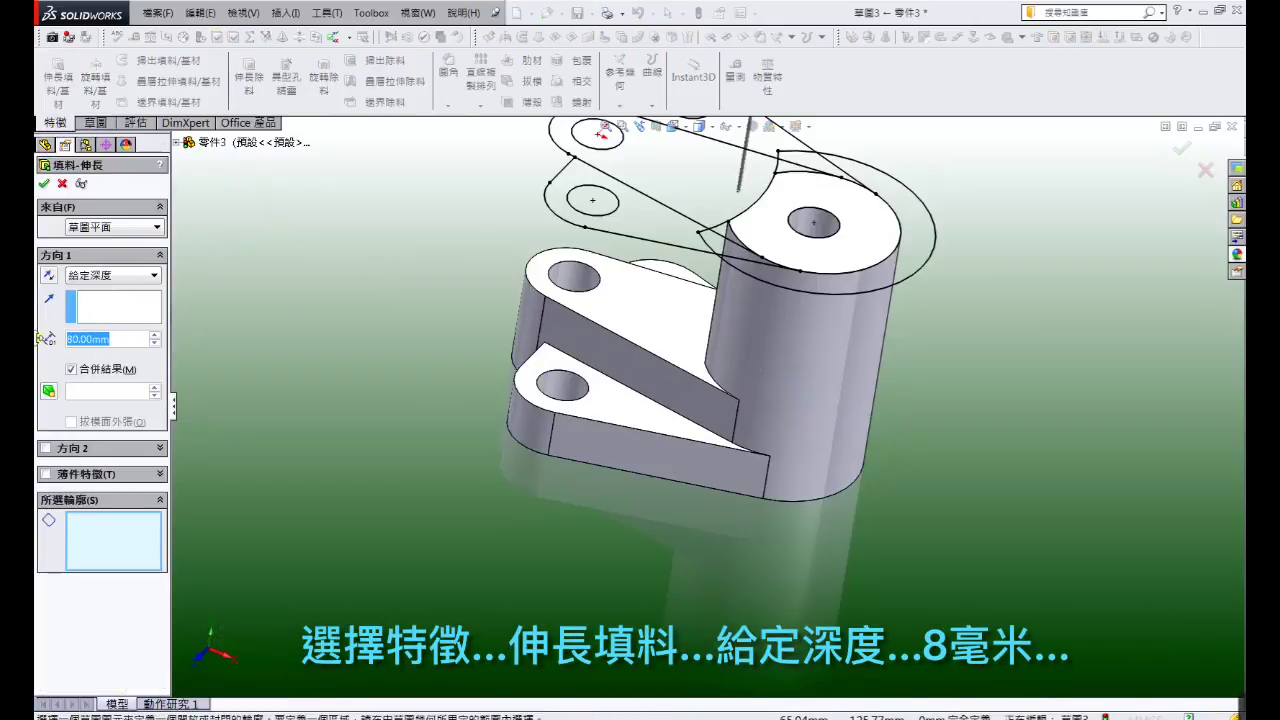
Step: Set an 8 mm blind depth and pick the outer ring plus three other regions for the top flange
text(8)
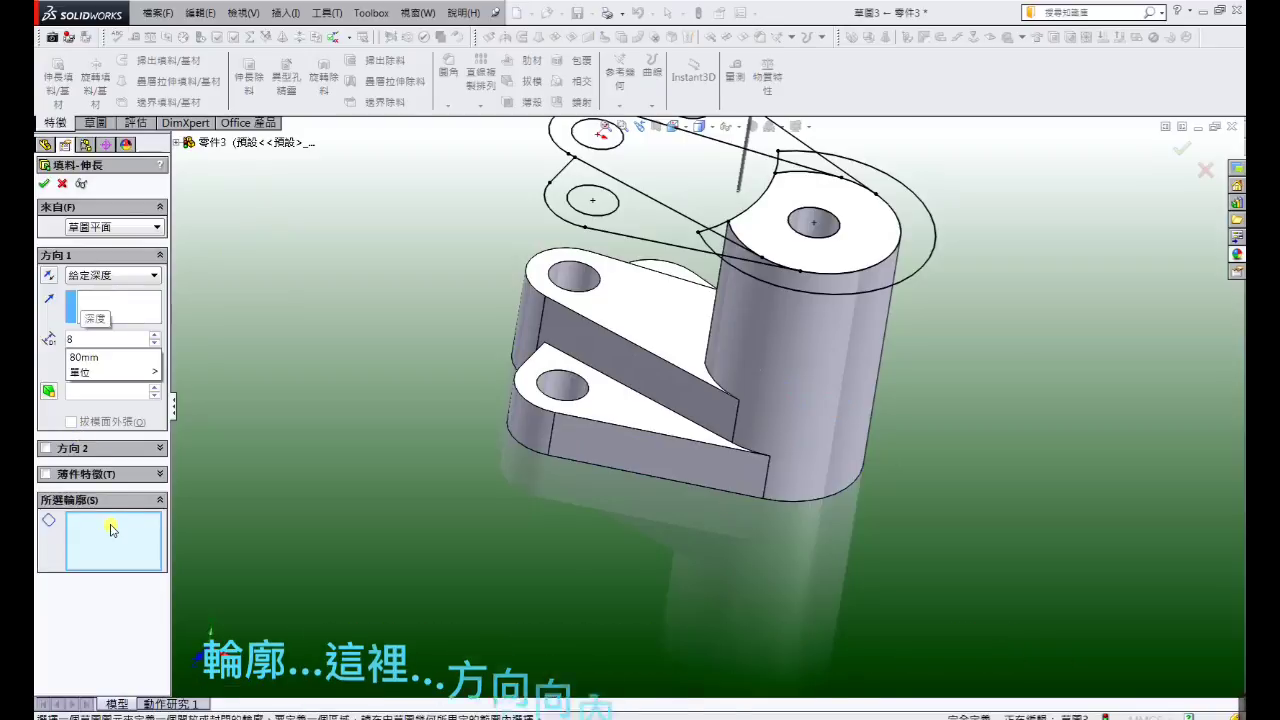
key(Return)
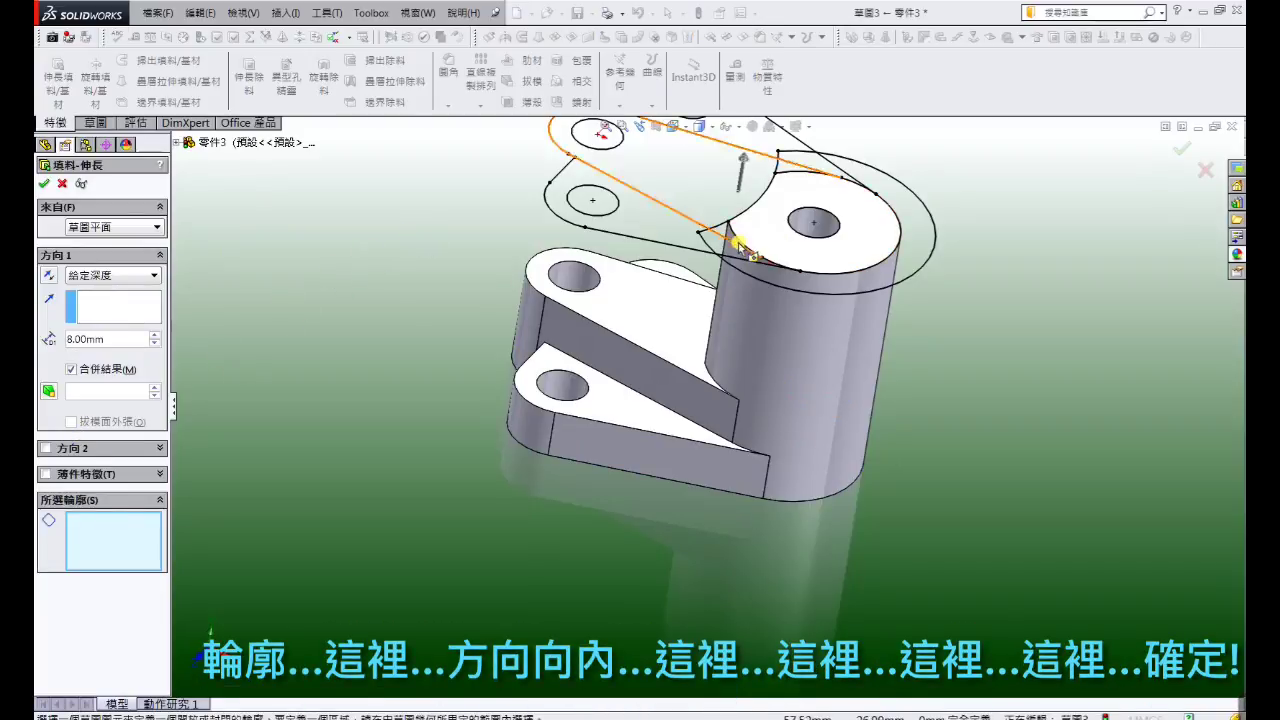
click(843, 286)
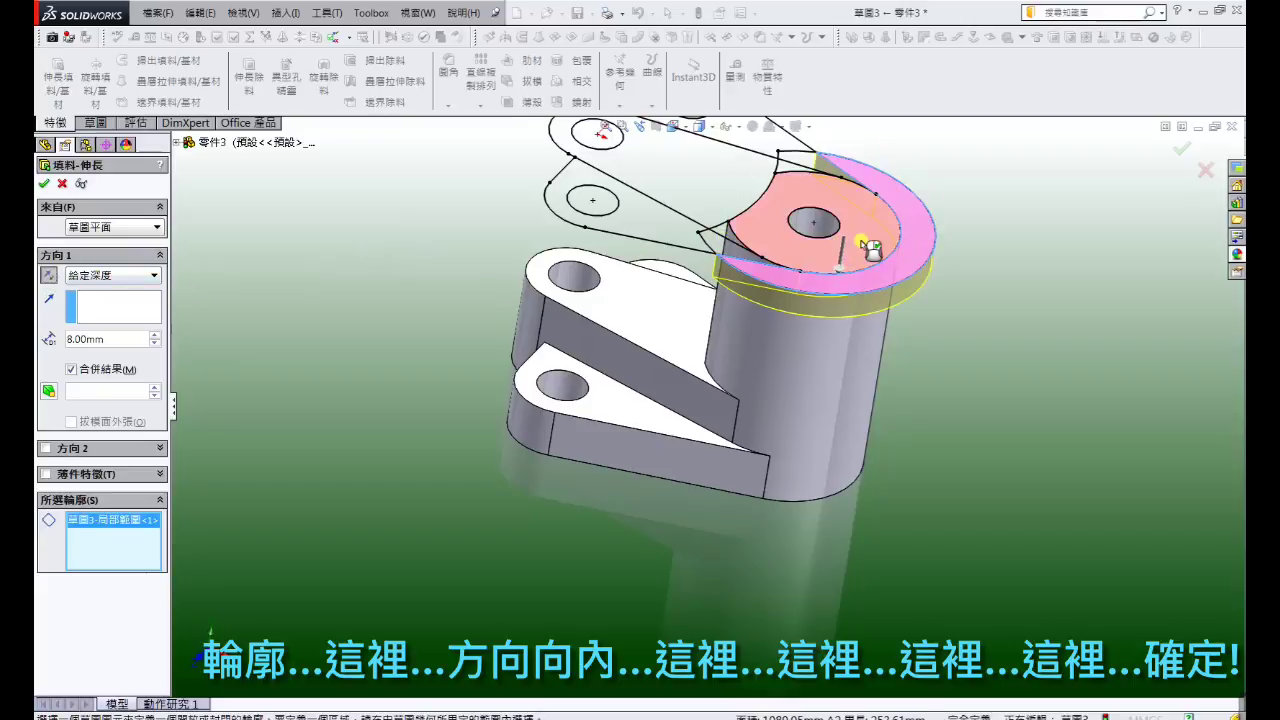
scroll(760, 250, down, 3)
click(595, 297)
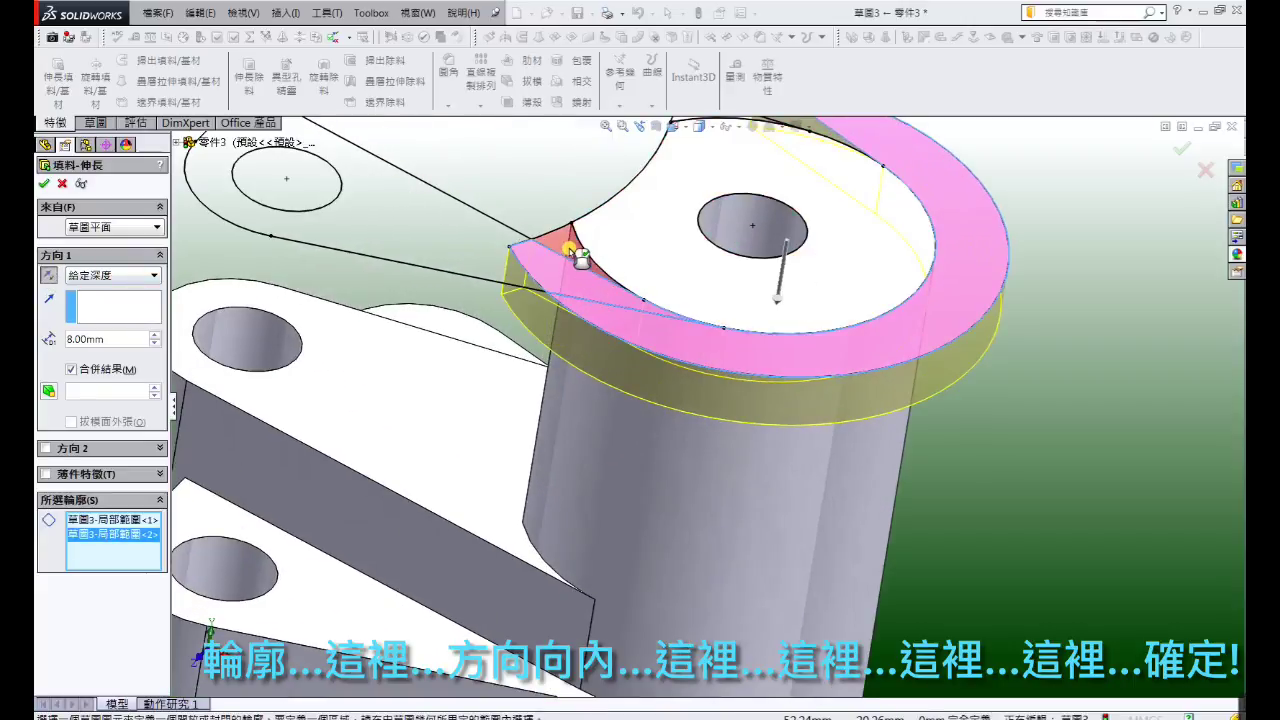
click(570, 250)
scroll(960, 270, up, 3)
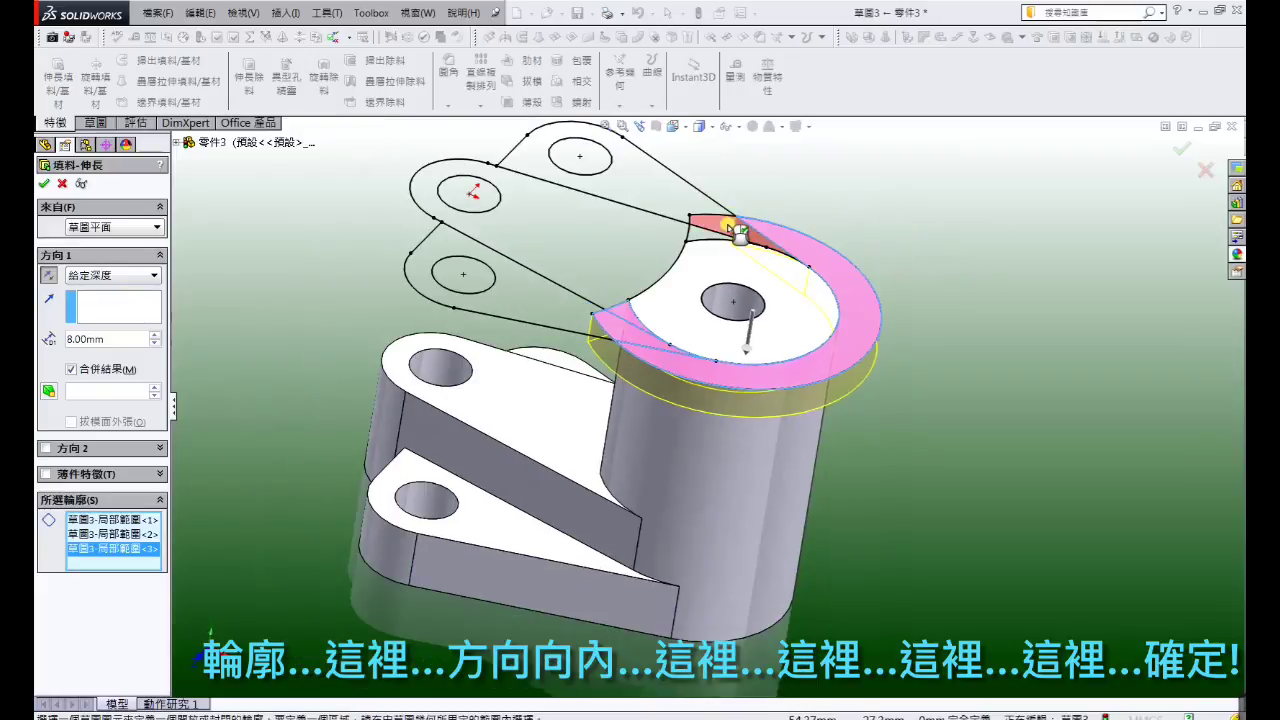
click(727, 223)
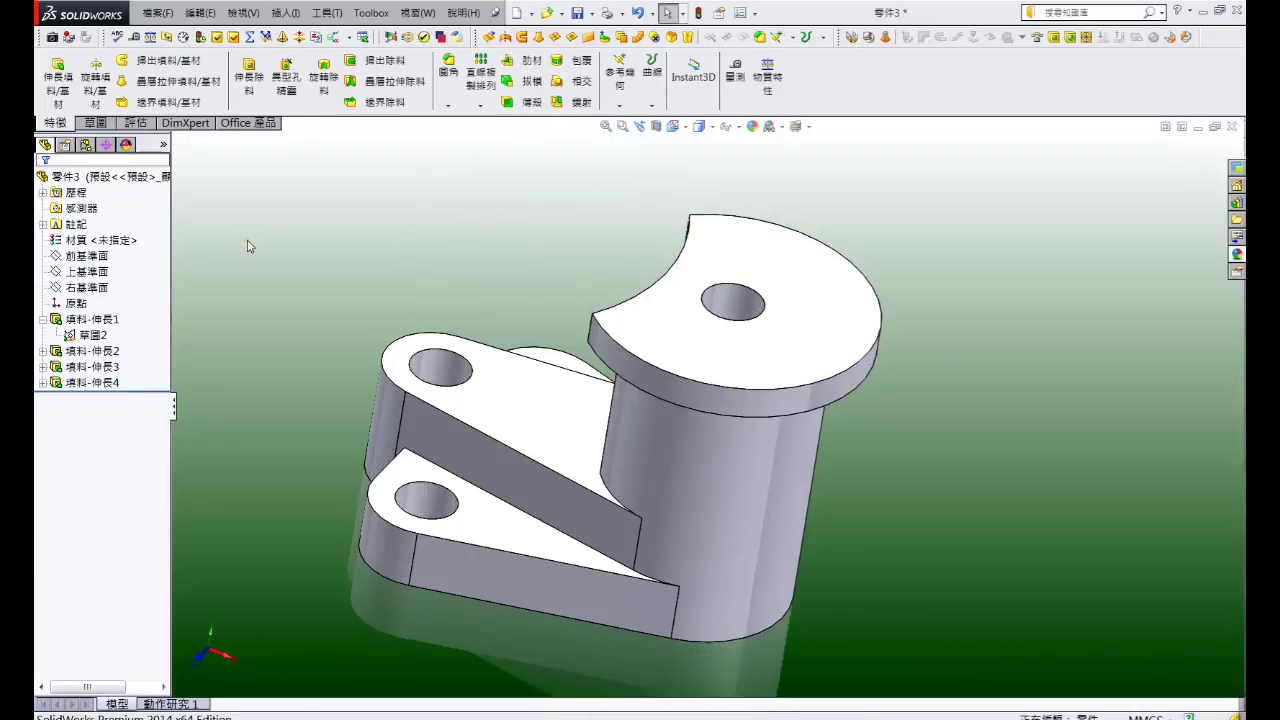
mouse_move(249, 246)
middle_down()
mouse_move(687, 507)
mouse_move(622, 547)
mouse_move(397, 534)
mouse_move(468, 555)
mouse_move(611, 565)
middle_up()
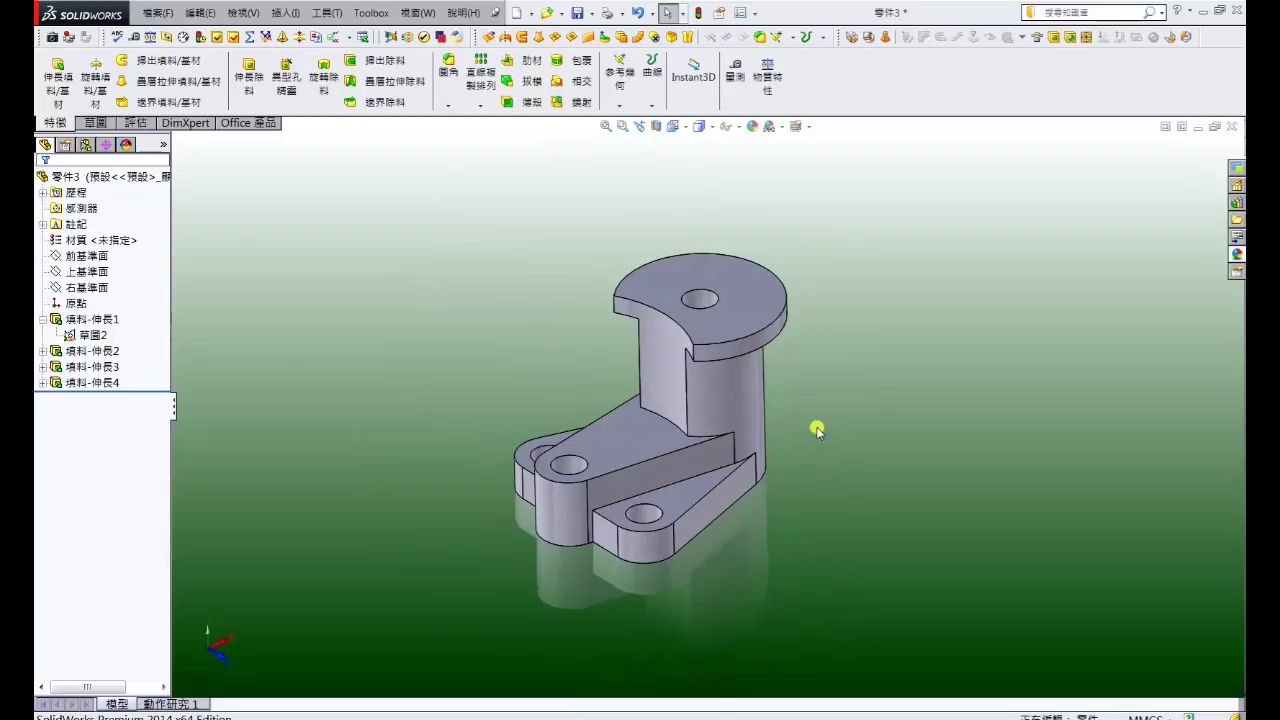
Step: Apply the Cast Brass appearance from Metal > Brass to the whole part
right_click(729, 412)
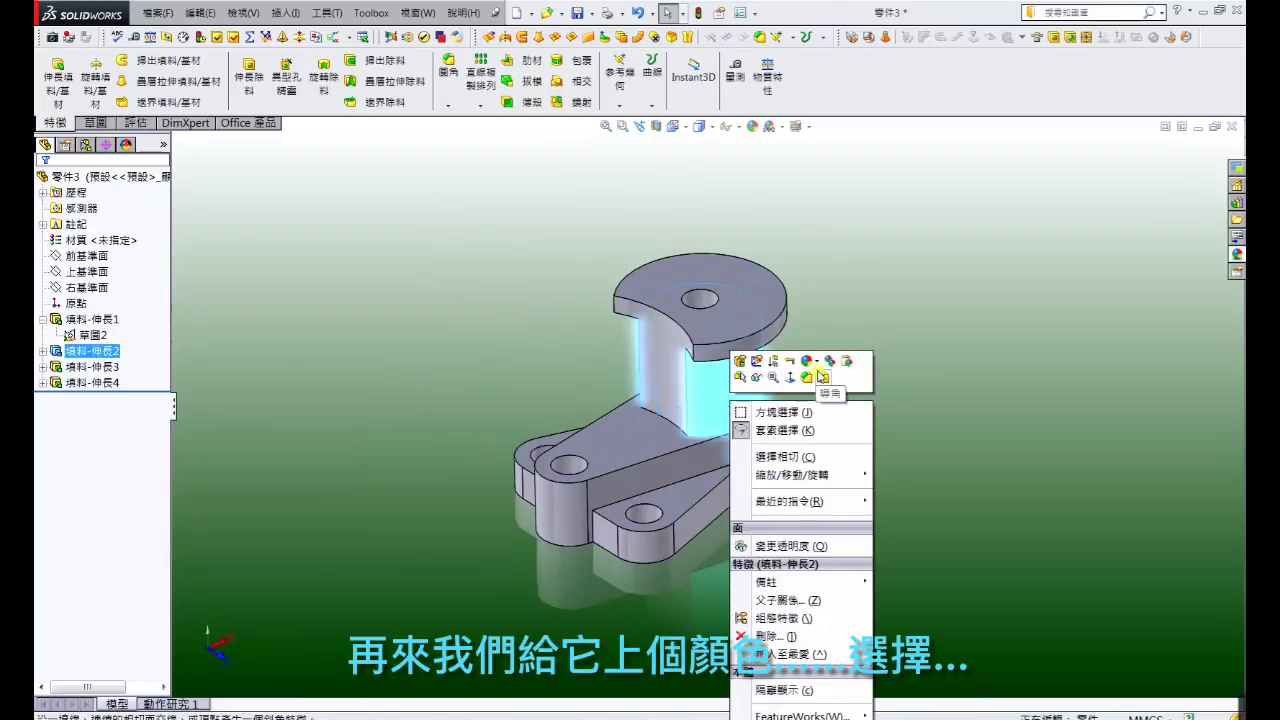
click(810, 361)
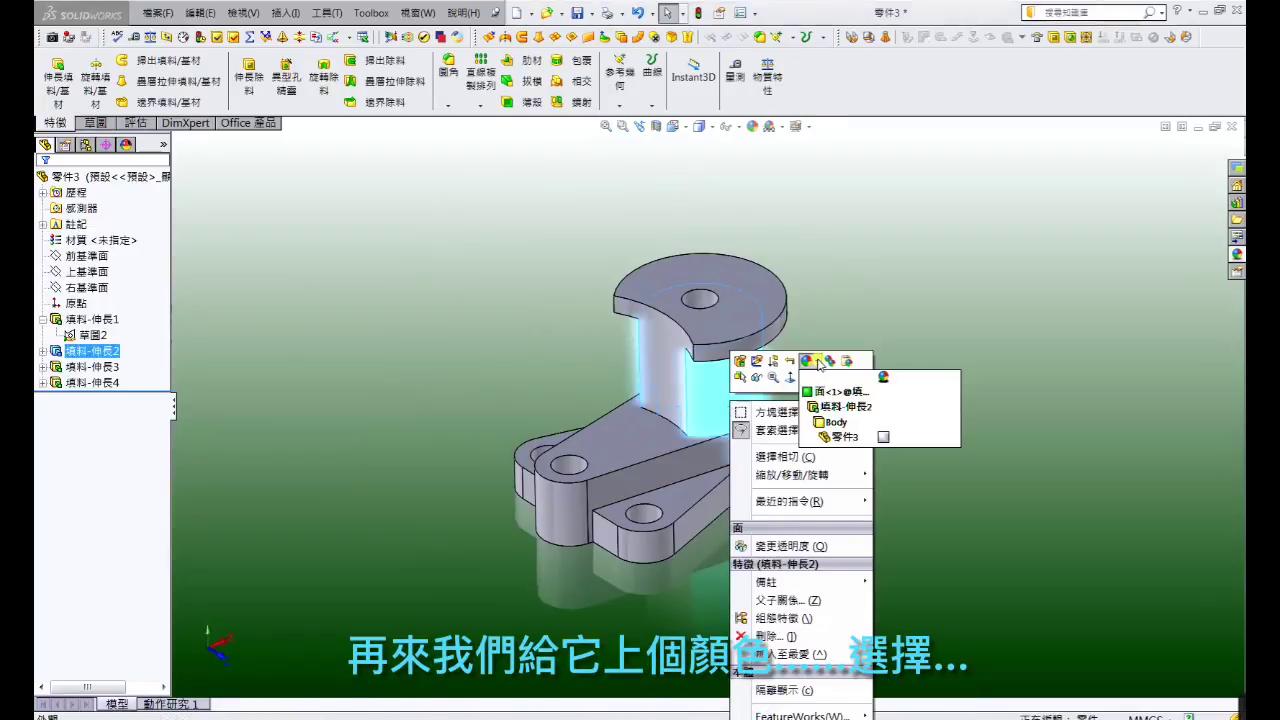
click(884, 437)
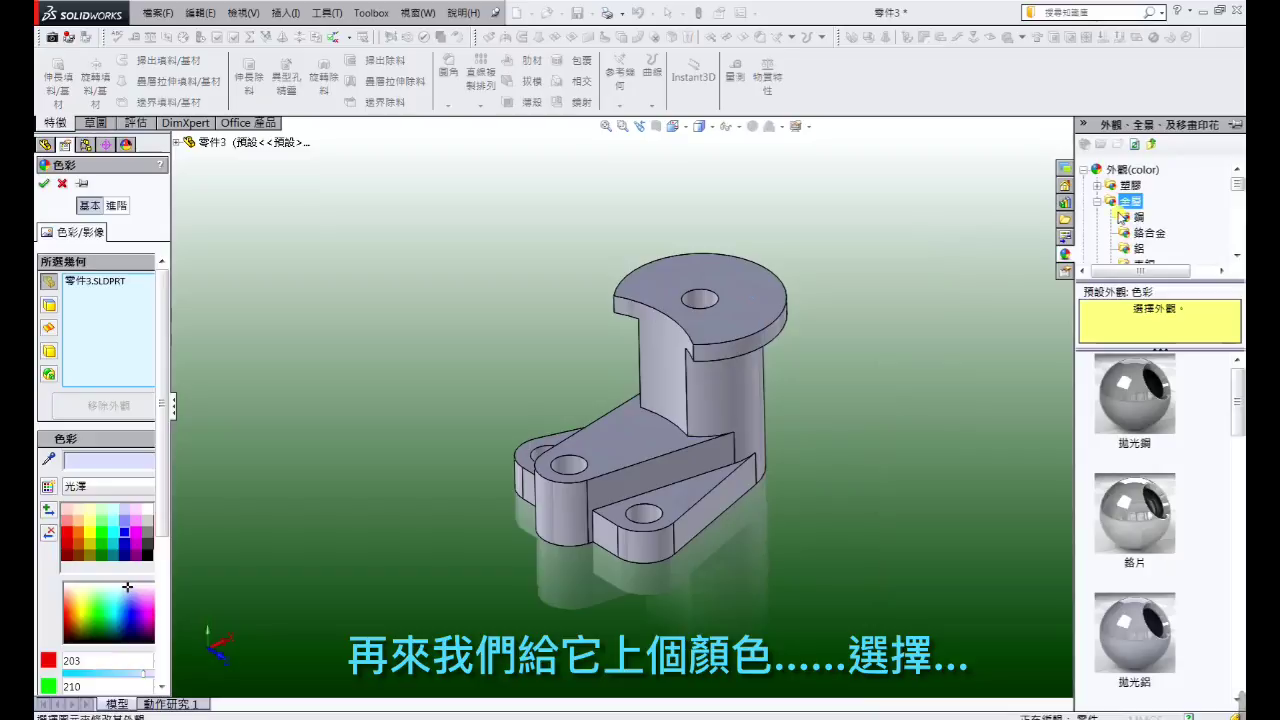
drag(1239, 188, 1239, 202)
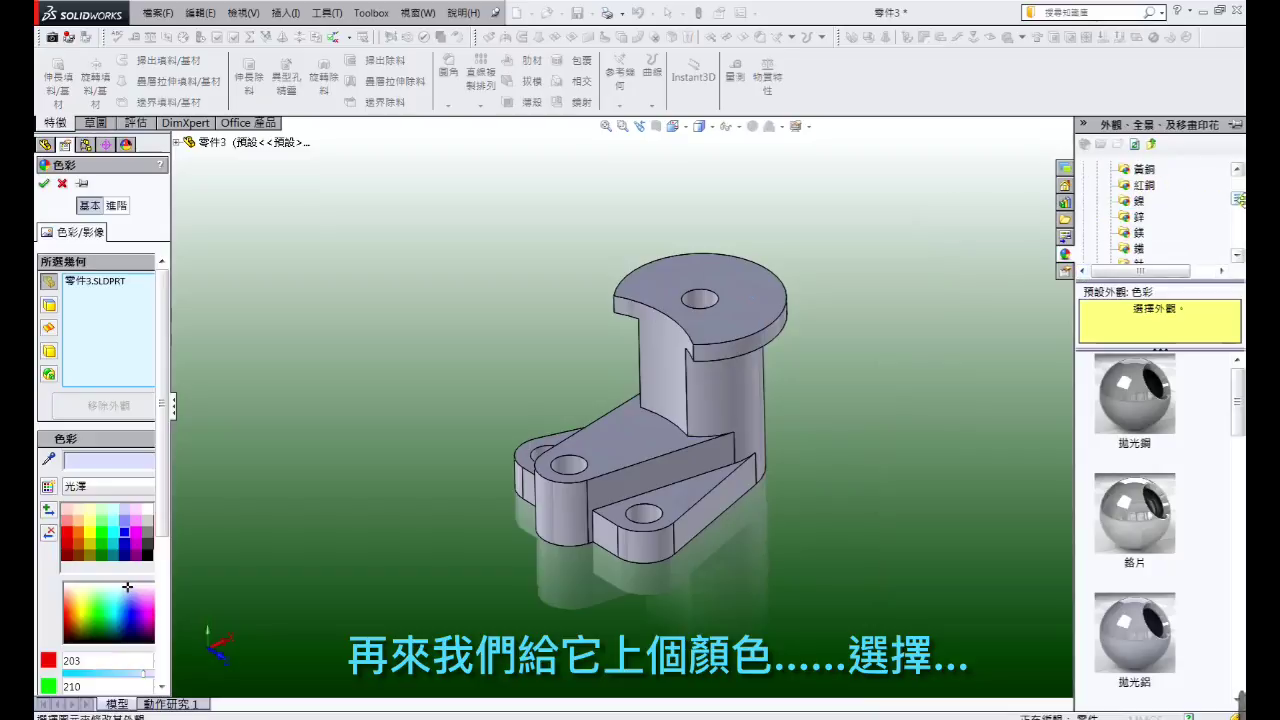
drag(1241, 199, 1241, 191)
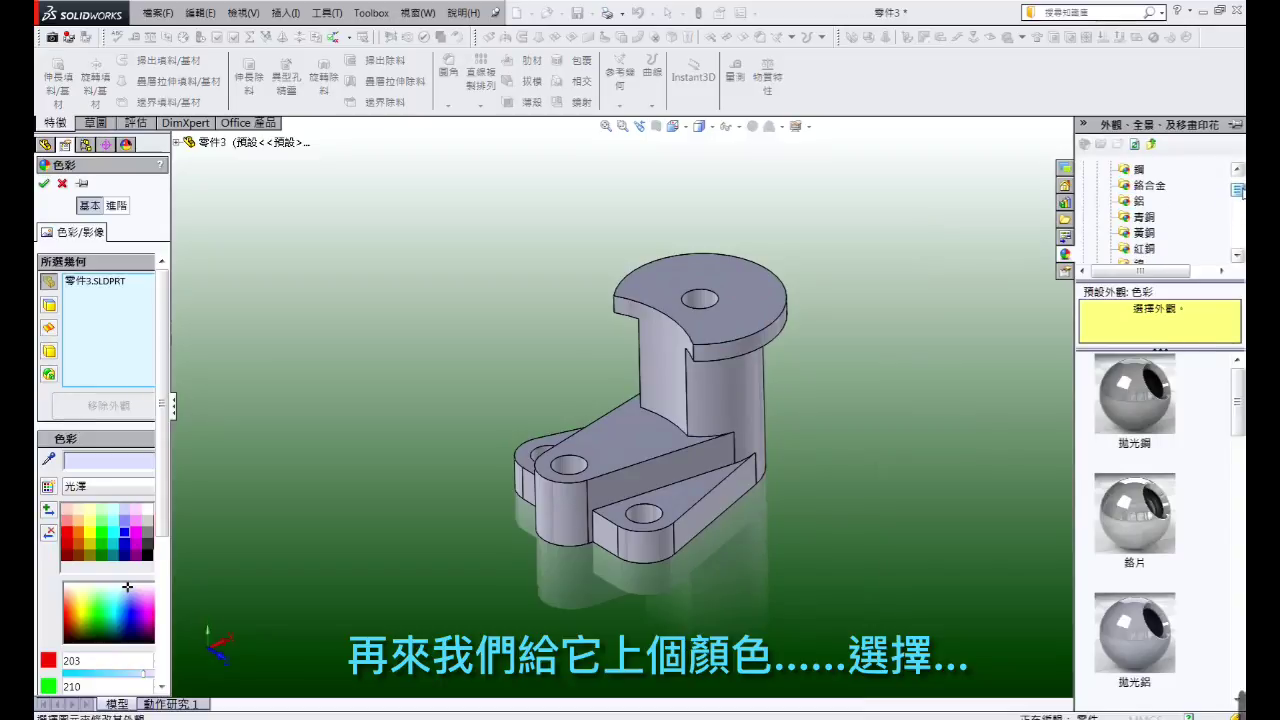
click(1145, 233)
scroll(1225, 450, down, 2)
scroll(1222, 510, down, 2)
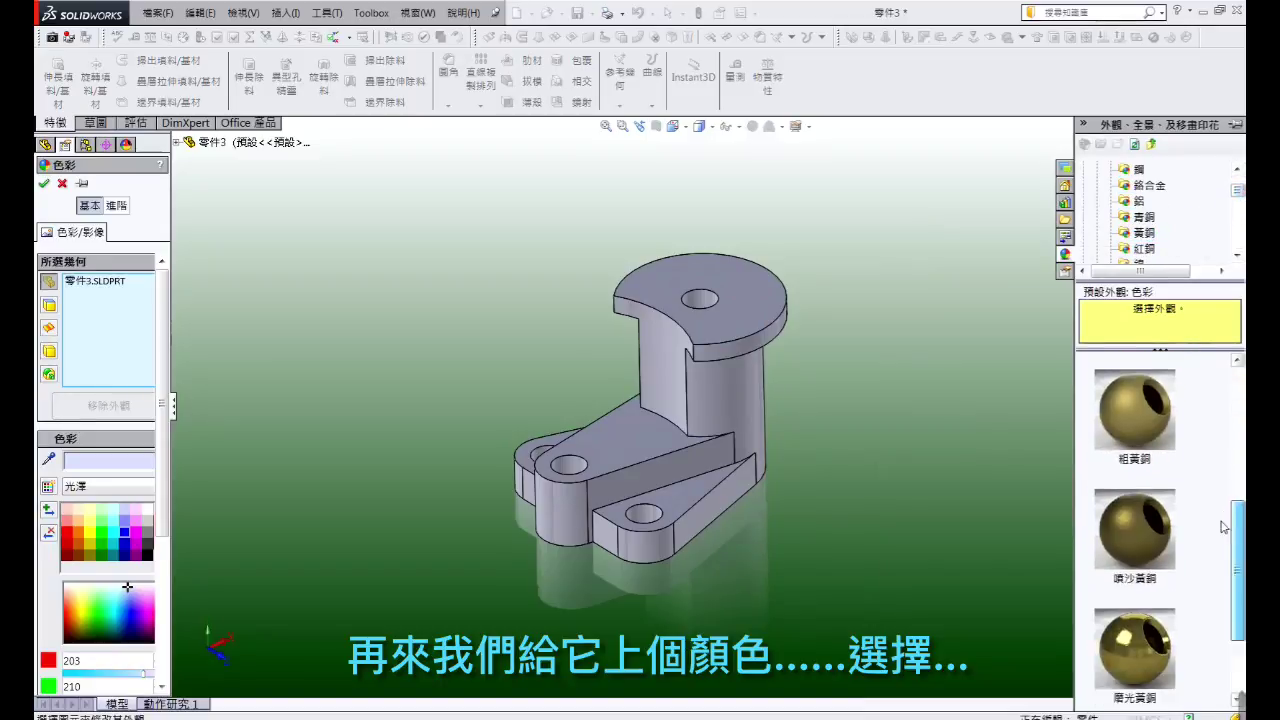
scroll(1219, 570, down, 2)
click(1135, 648)
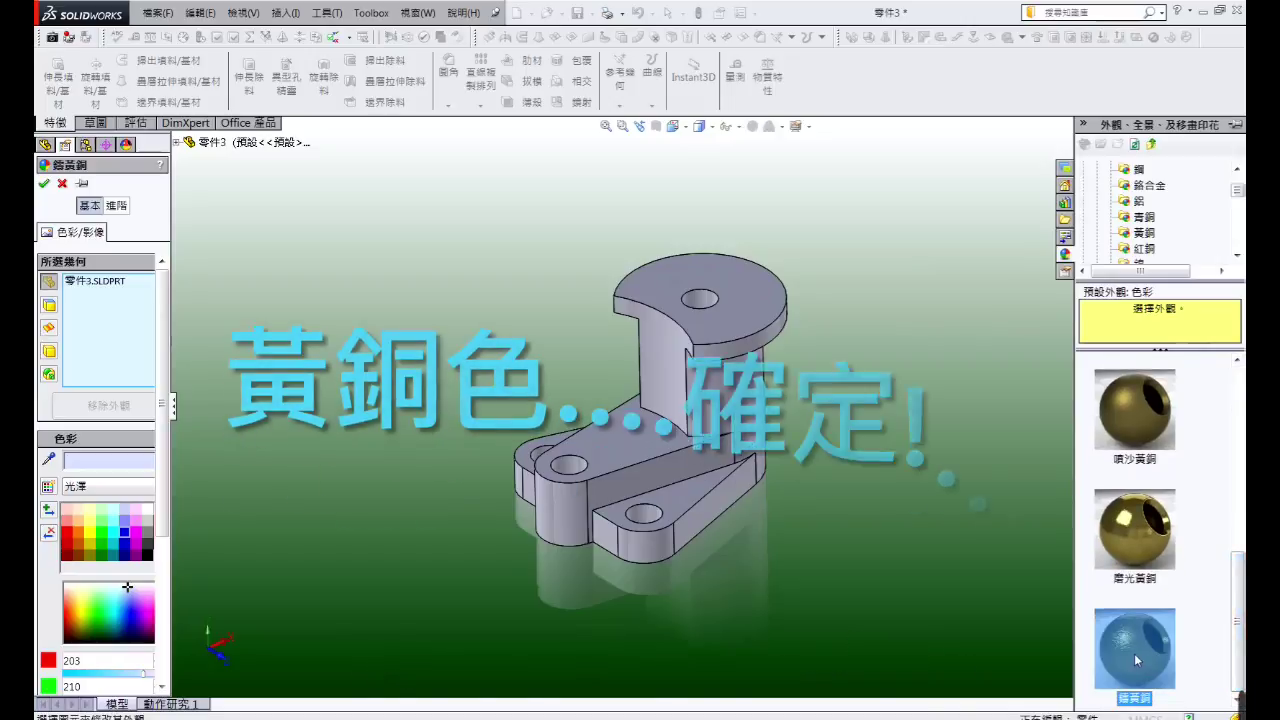
click(43, 183)
mouse_move(434, 357)
middle_down()
mouse_move(469, 284)
mouse_move(417, 349)
mouse_move(434, 326)
middle_up()
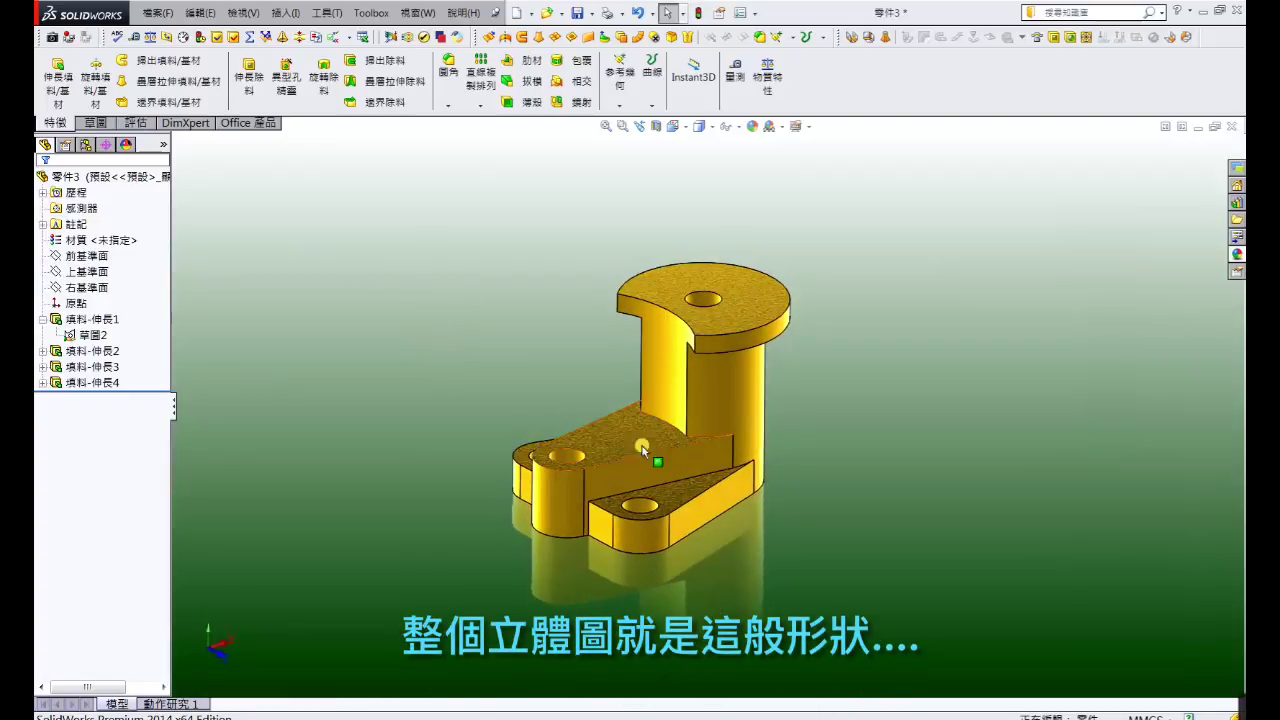
Step: Select Extrude2 to show its dimensions (R35, R25, R52, 70, 60) and view from above
scroll(642, 448, down, 3)
scroll(678, 363, up, 1)
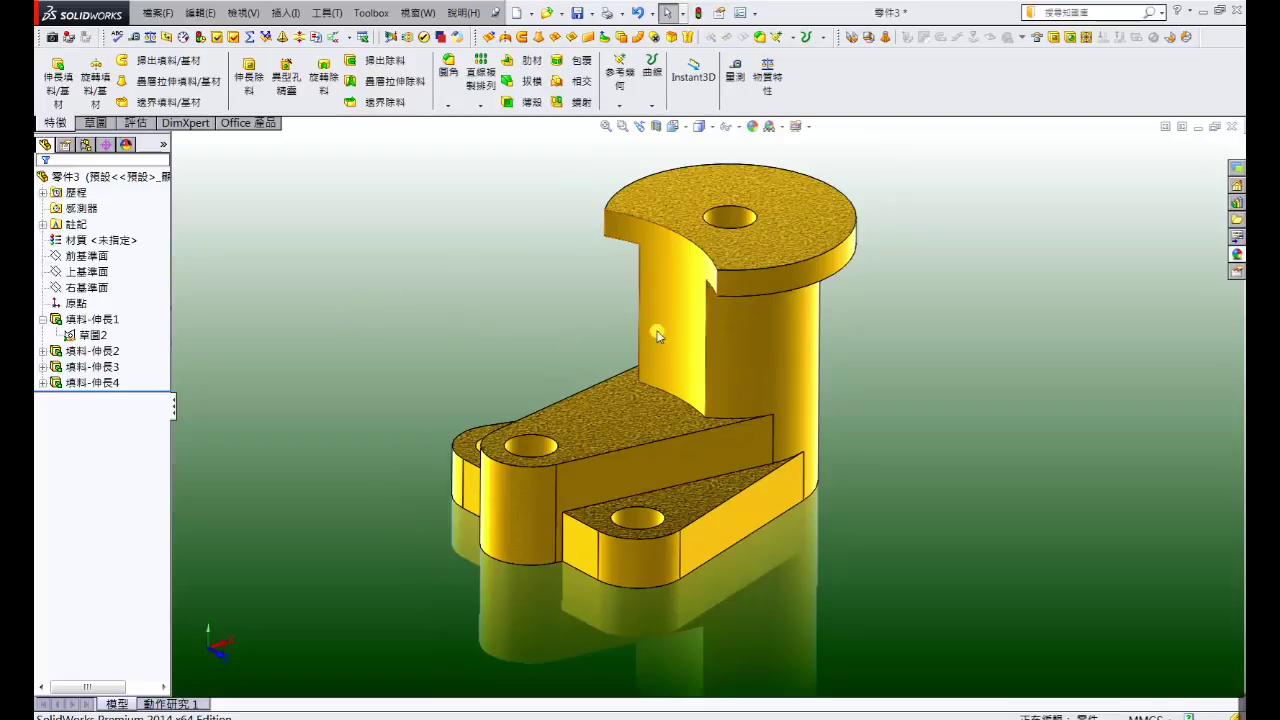
click(757, 388)
middle_drag(760, 390, 790, 585)
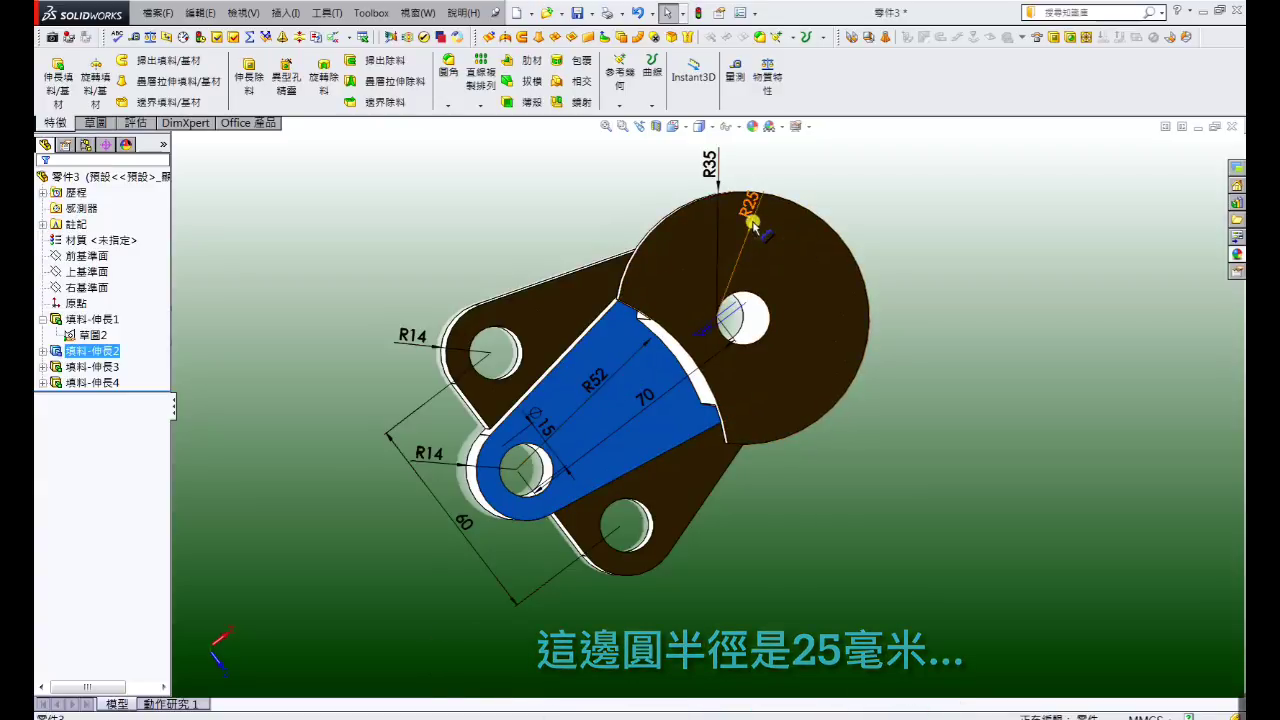
Step: Deselect Extrude2 to hide its dimensions and orbit back to a tilted 3D view
middle_drag(750, 218, 753, 225)
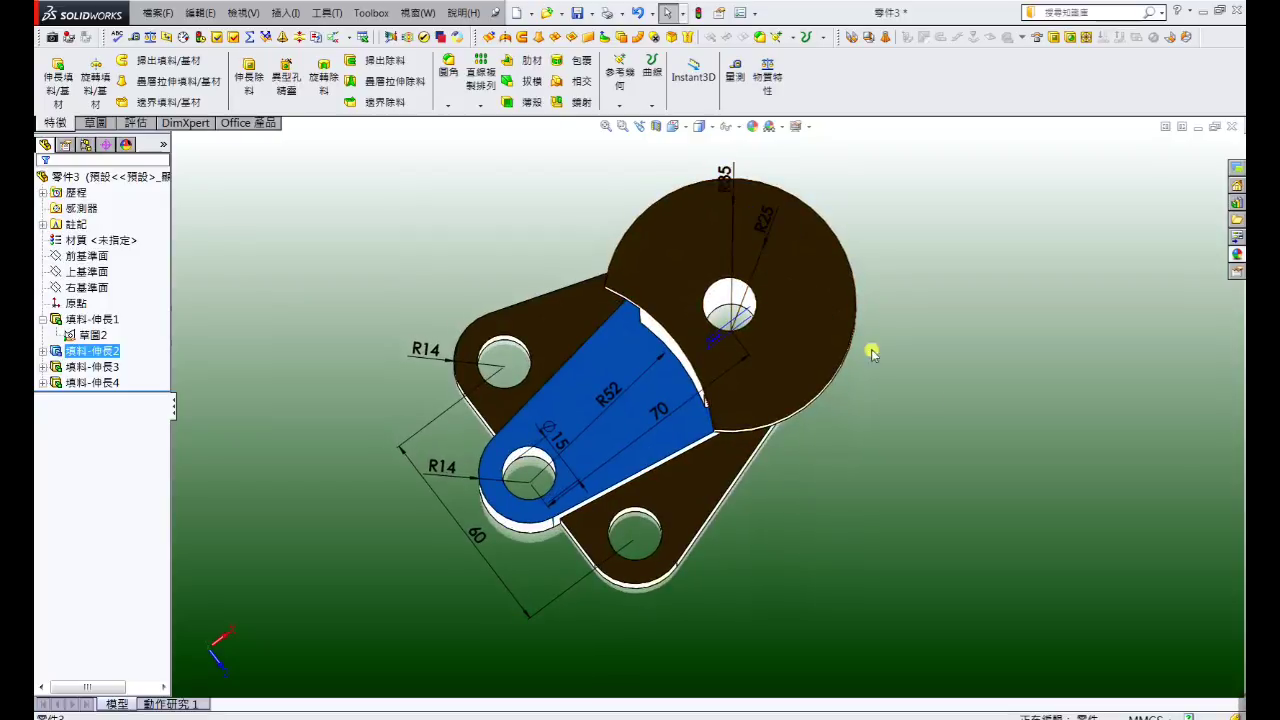
click(933, 450)
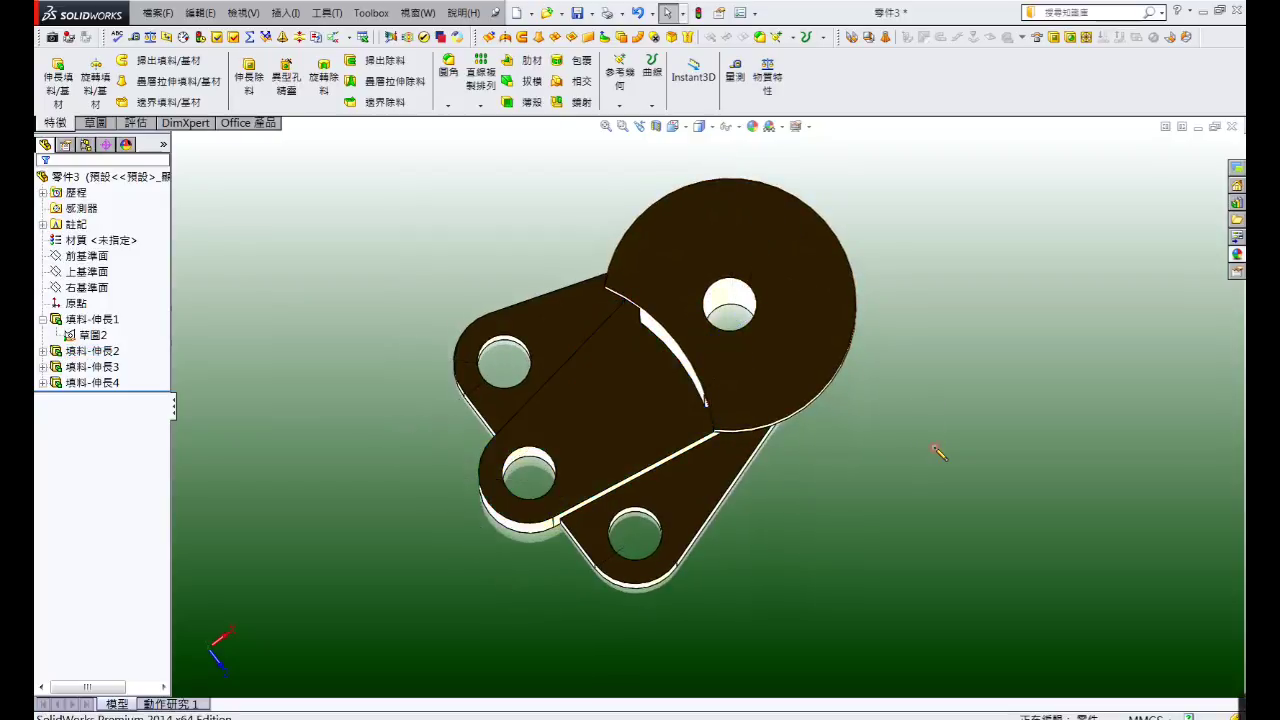
mouse_move(816, 527)
middle_down()
mouse_move(814, 354)
mouse_move(898, 380)
middle_up()
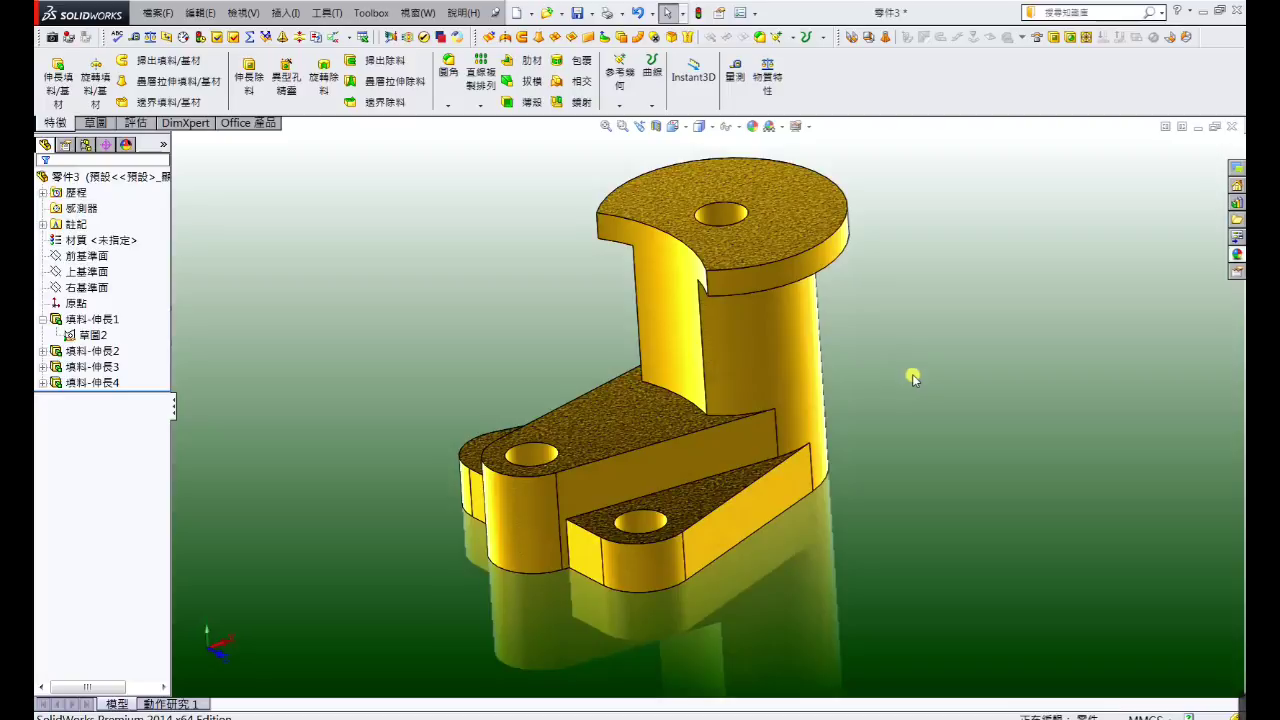
click(757, 502)
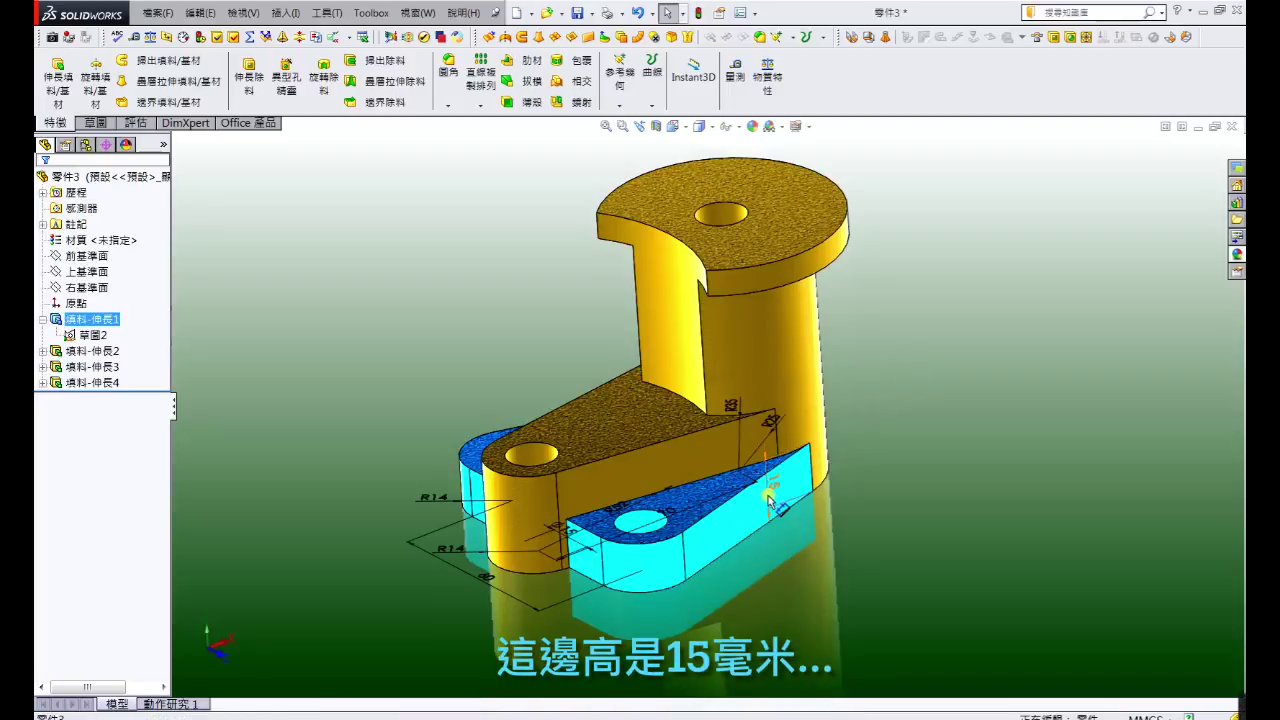
click(954, 414)
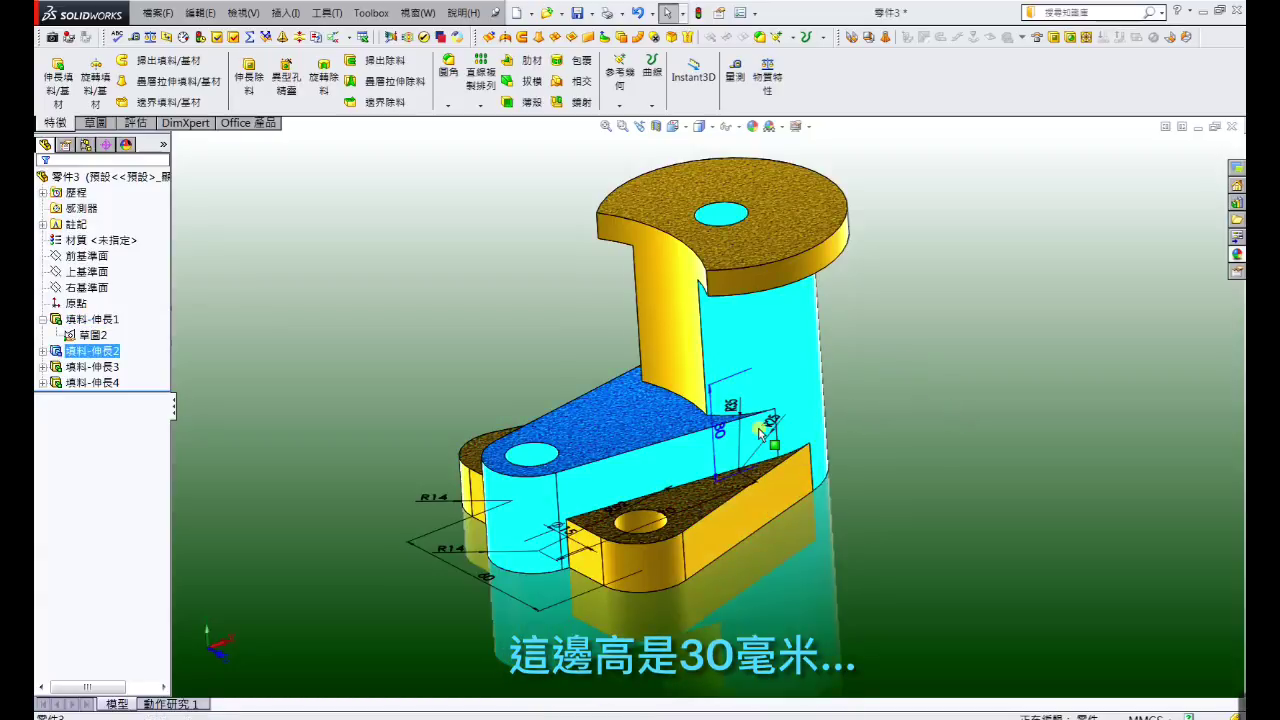
key(ctrl+8)
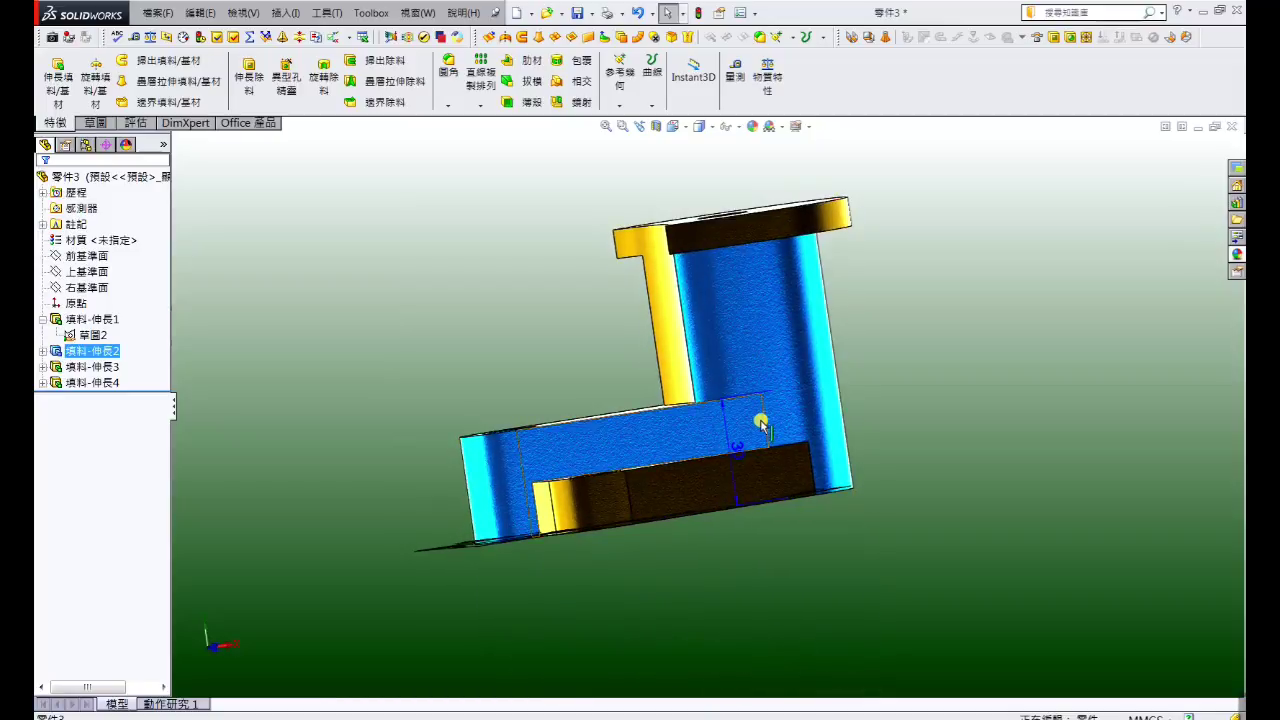
click(931, 374)
mouse_move(931, 374)
middle_down()
mouse_move(906, 397)
mouse_move(919, 392)
middle_up()
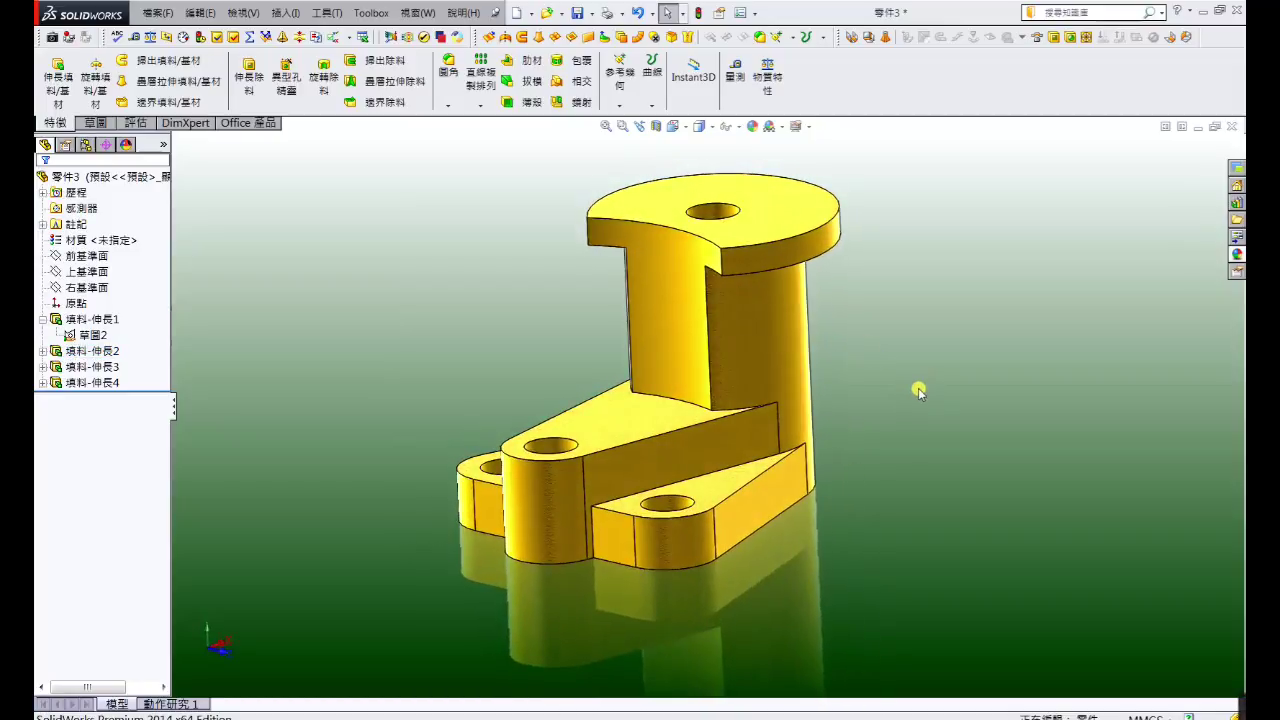
click(752, 336)
click(887, 346)
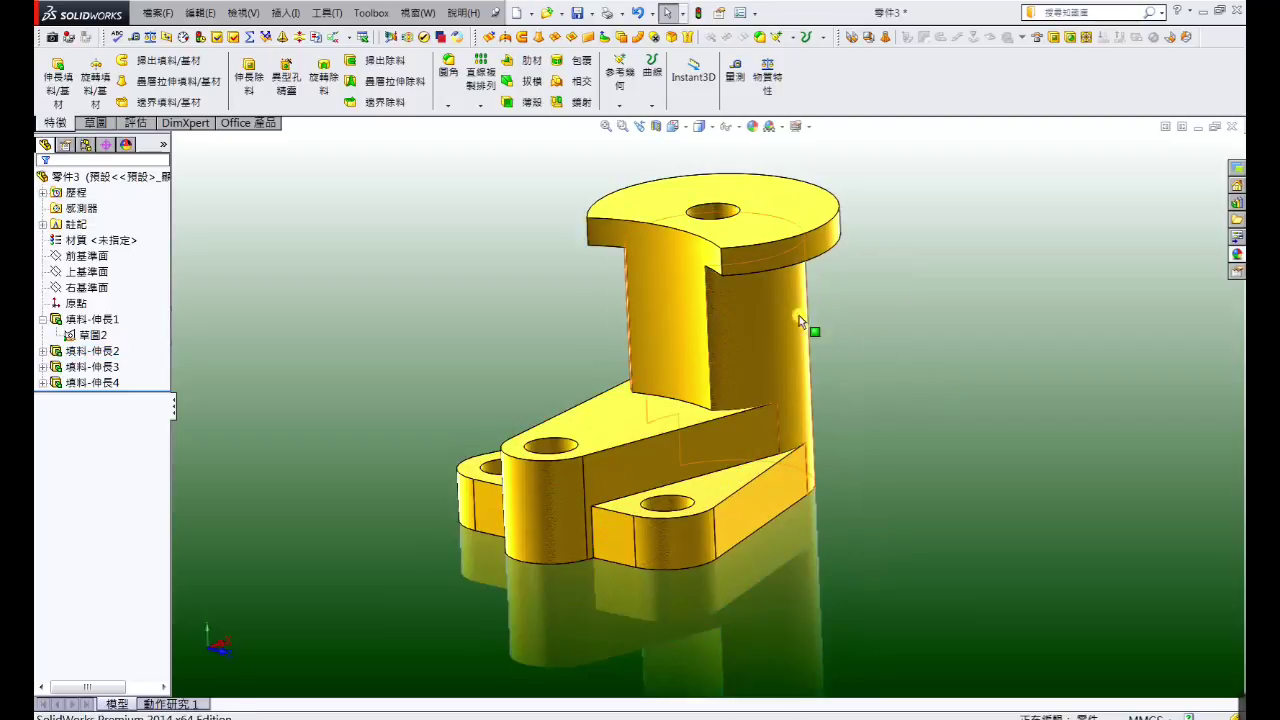
click(698, 262)
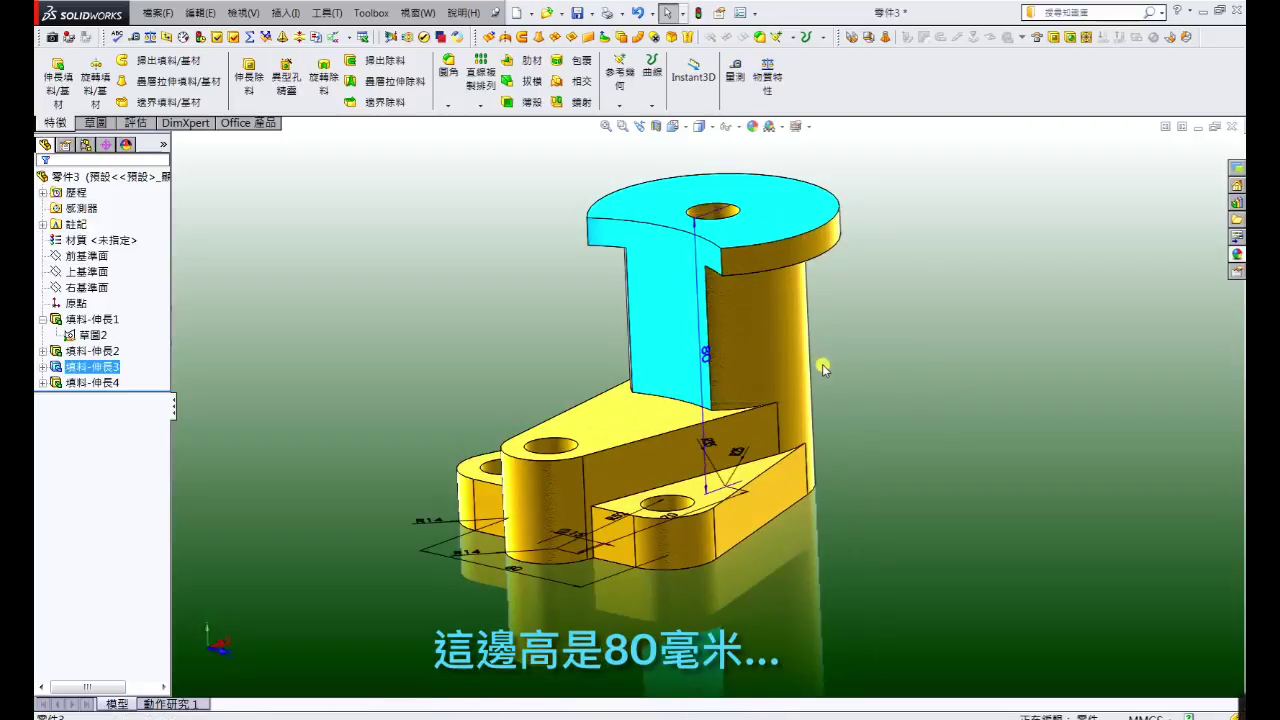
mouse_move(822, 364)
middle_down()
mouse_move(789, 351)
mouse_move(775, 365)
middle_up()
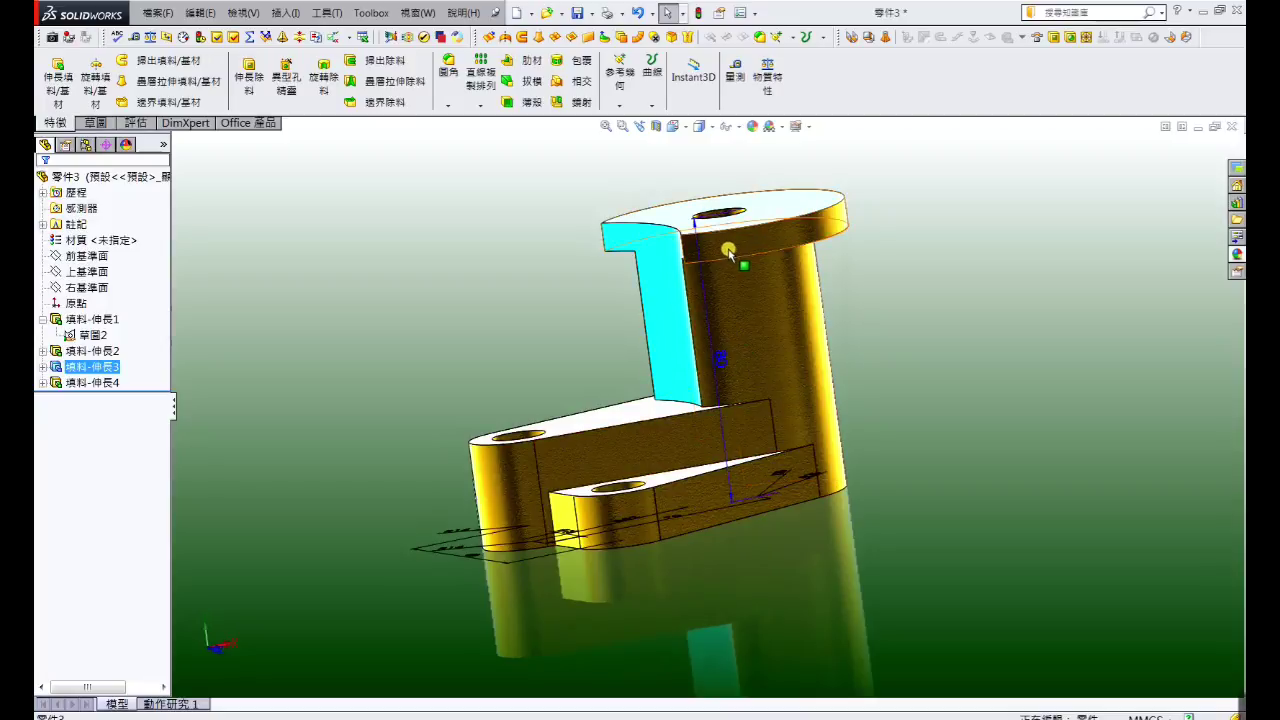
click(932, 281)
middle_drag(811, 303, 826, 320)
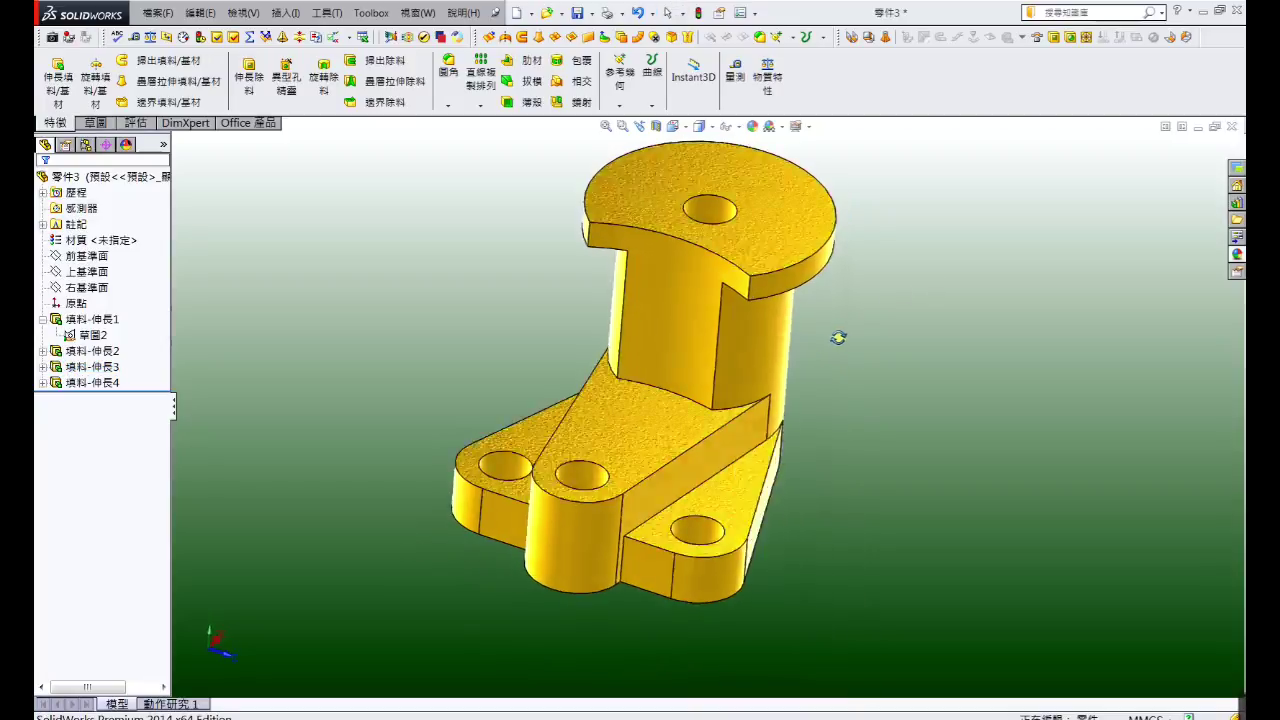
click(793, 263)
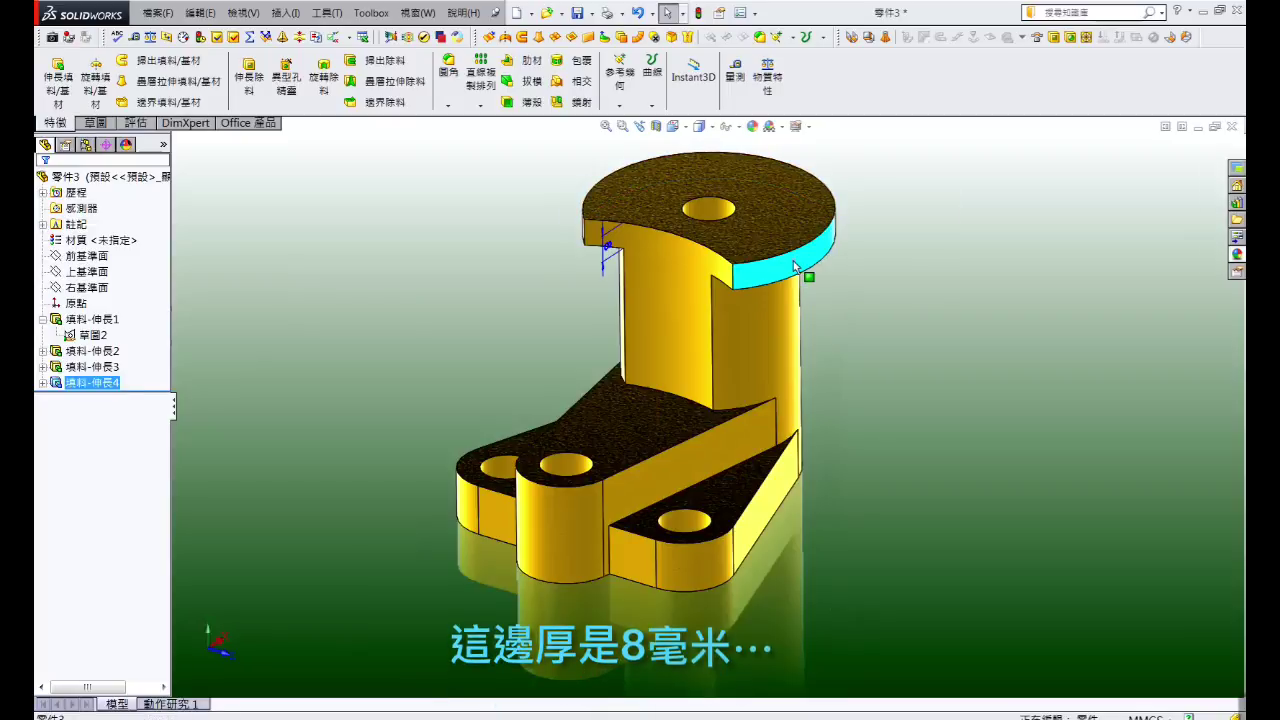
click(918, 276)
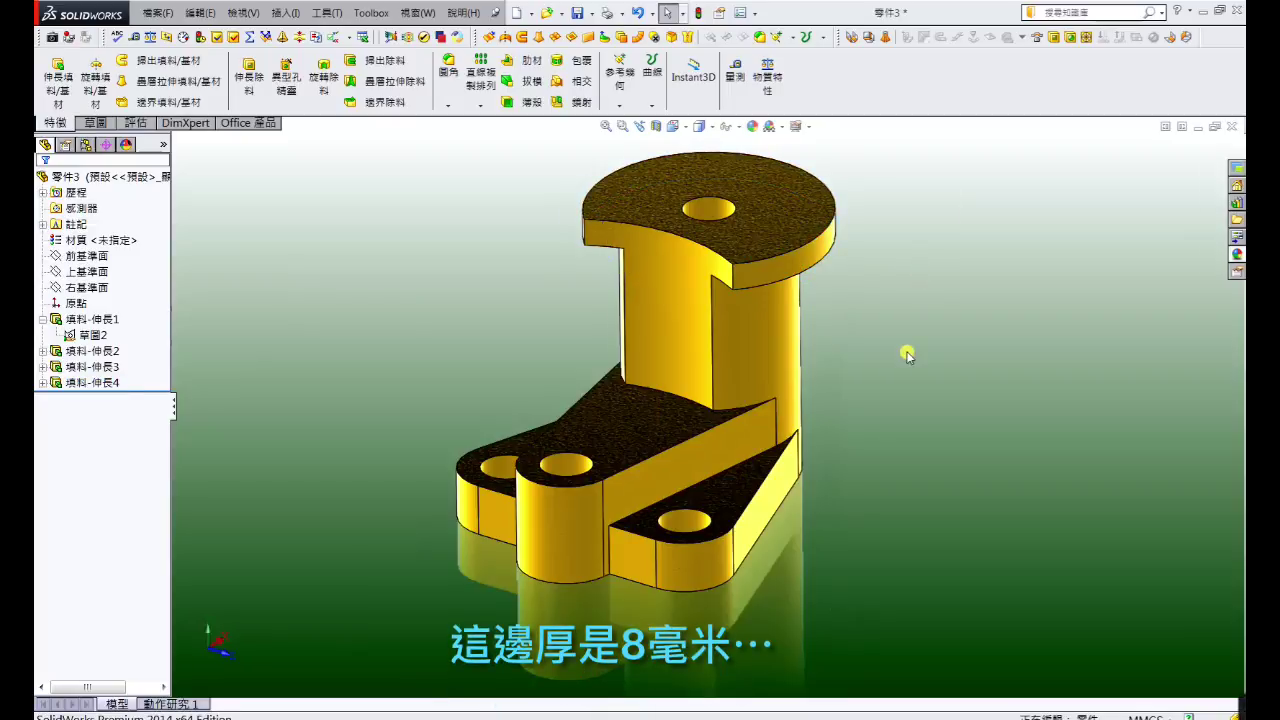
mouse_move(907, 355)
middle_down()
mouse_move(645, 355)
mouse_move(886, 277)
mouse_move(920, 380)
mouse_move(749, 354)
mouse_move(862, 458)
mouse_move(914, 451)
mouse_move(891, 463)
middle_up()
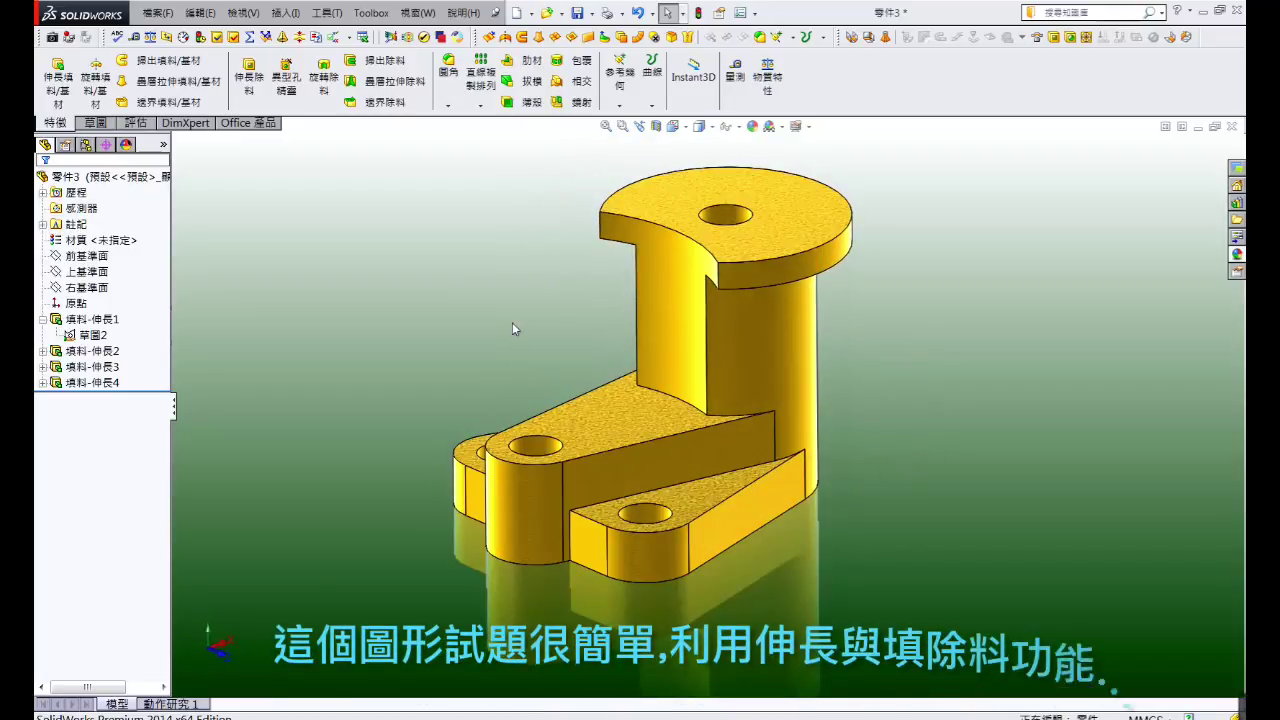
click(514, 325)
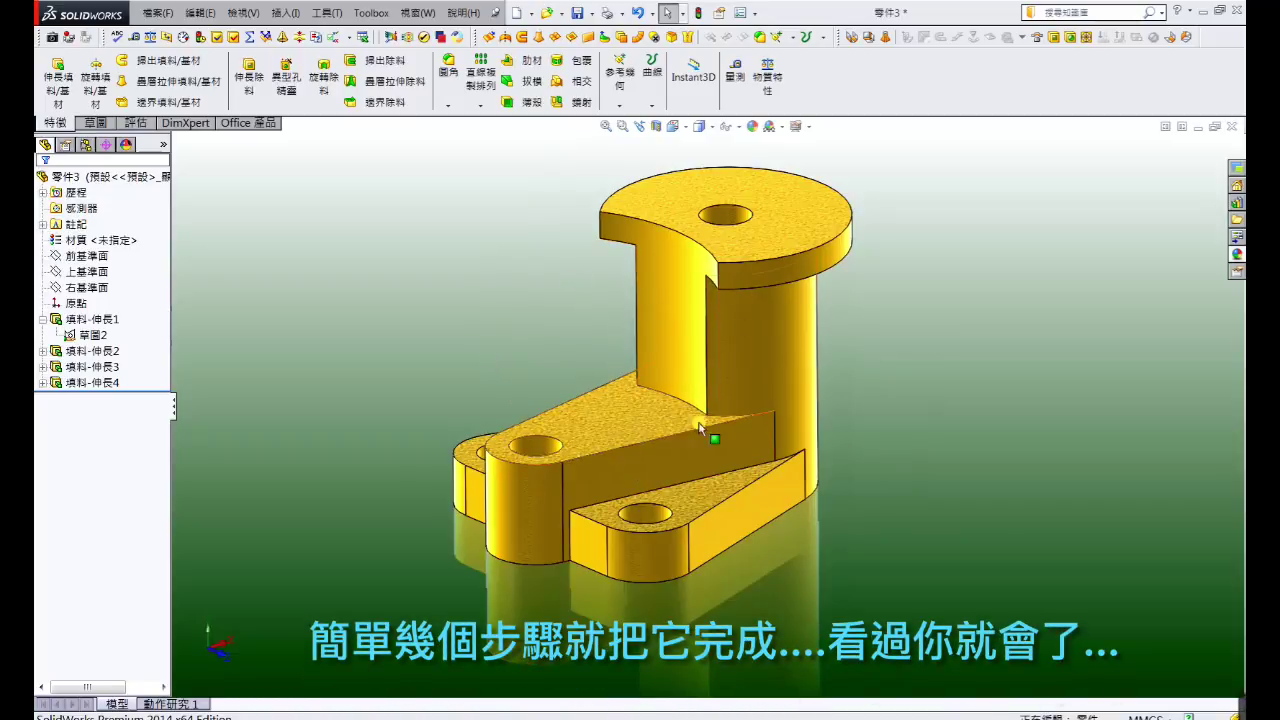
mouse_move(934, 371)
middle_down()
mouse_move(943, 409)
mouse_move(914, 466)
mouse_move(929, 410)
mouse_move(937, 420)
mouse_move(931, 394)
mouse_move(940, 411)
mouse_move(943, 394)
mouse_move(933, 402)
middle_up()
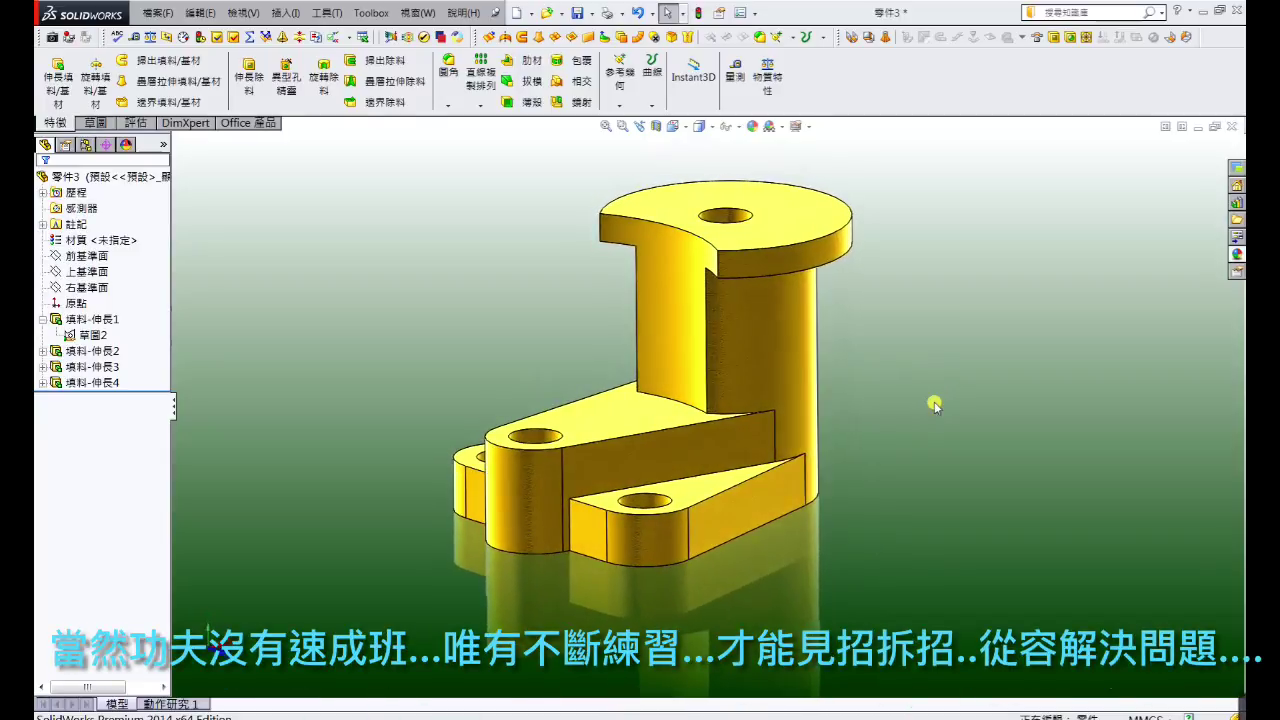